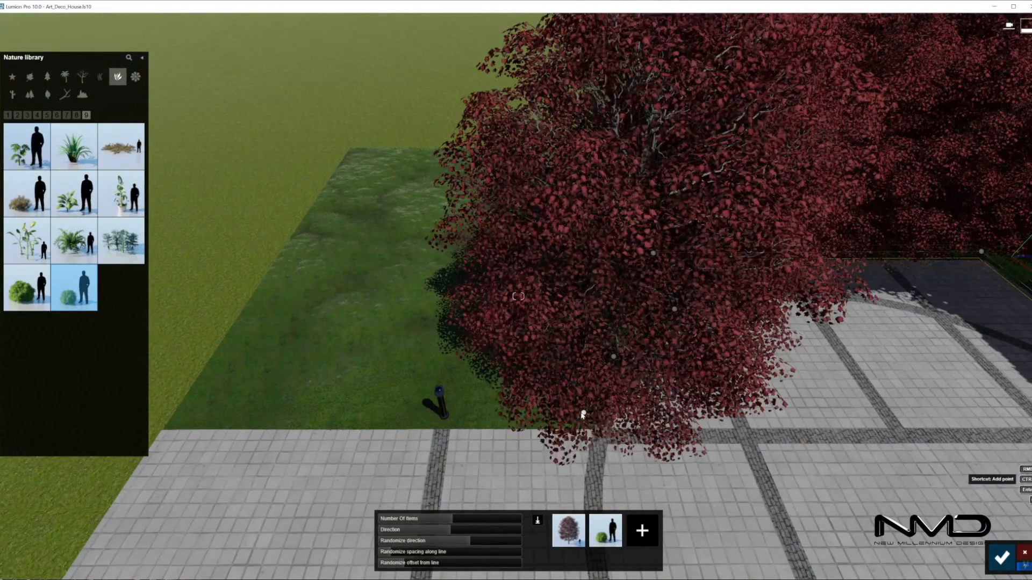
Extend the planting line along the driveway to the outer end of the lawn and remove the red tree, keeping only the round shrub
{"action": "left_click", "coordinate": [219, 415]}
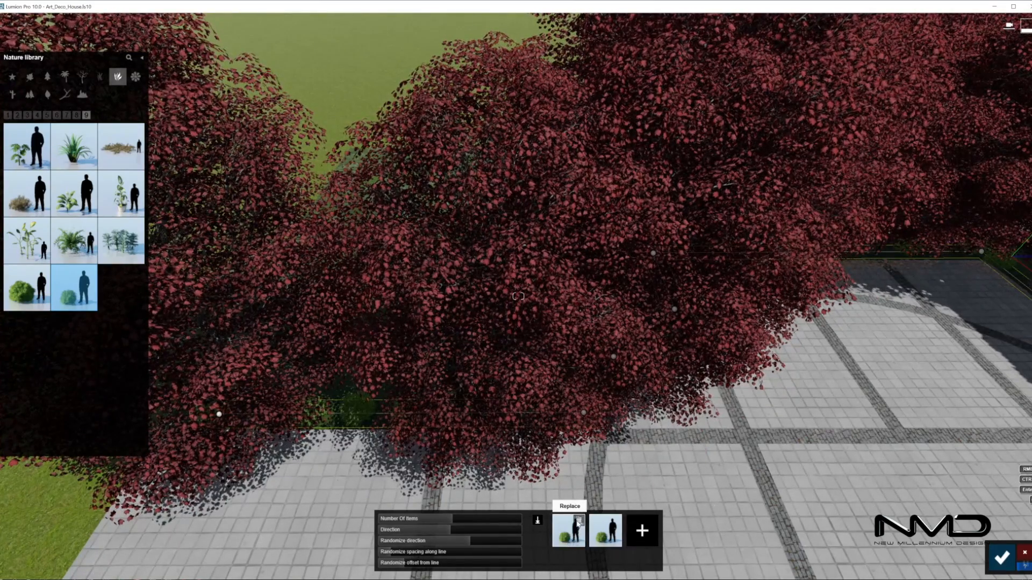
{"action": "left_click", "coordinate": [579, 520]}
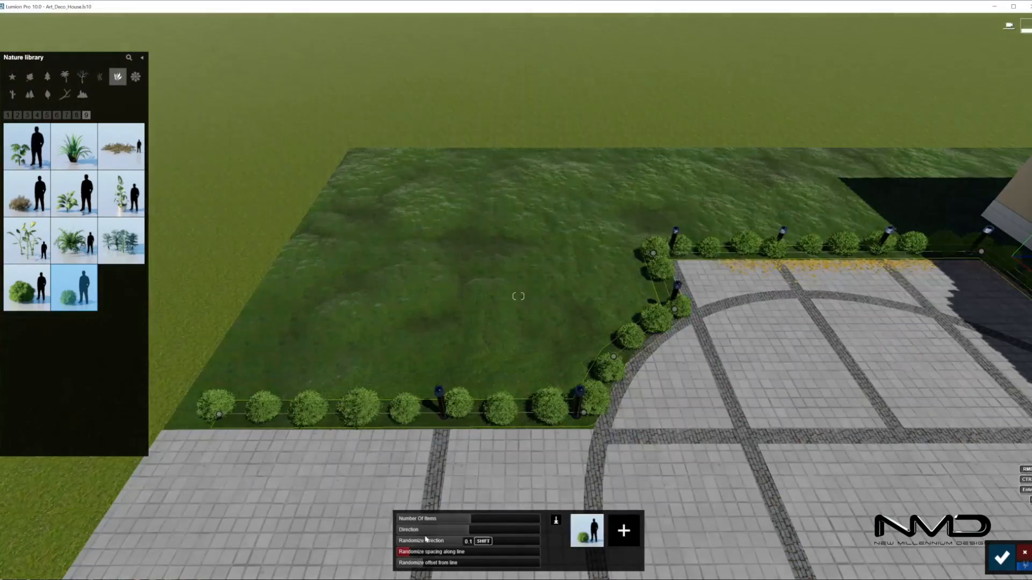
Increase the number of shrubs along the line, adjust their random spacing slightly, and accept the line
{"action": "left_click", "coordinate": [481, 521]}
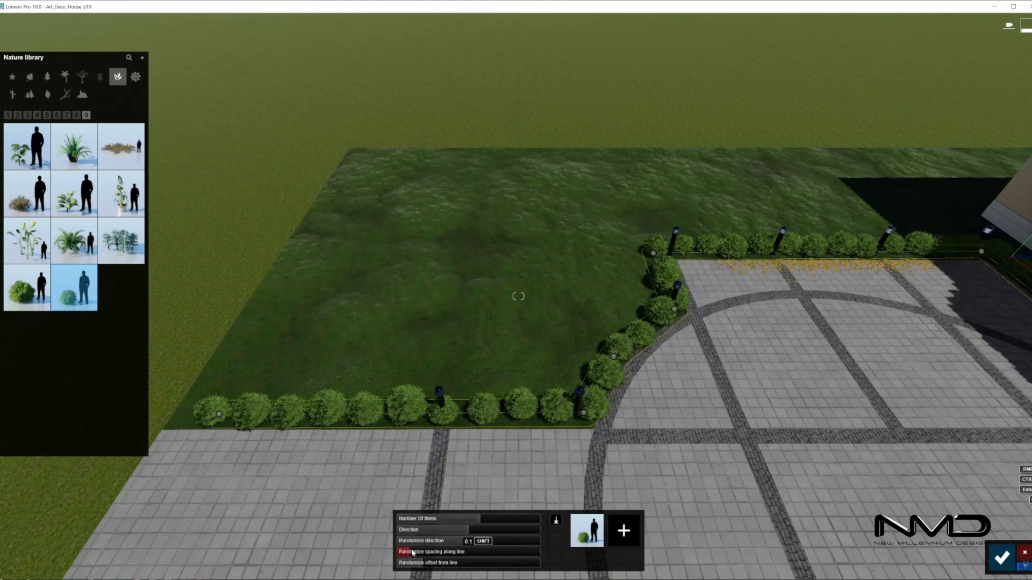
{"action": "left_click_drag", "start_coordinate": [424, 551], "coordinate": [466, 537]}
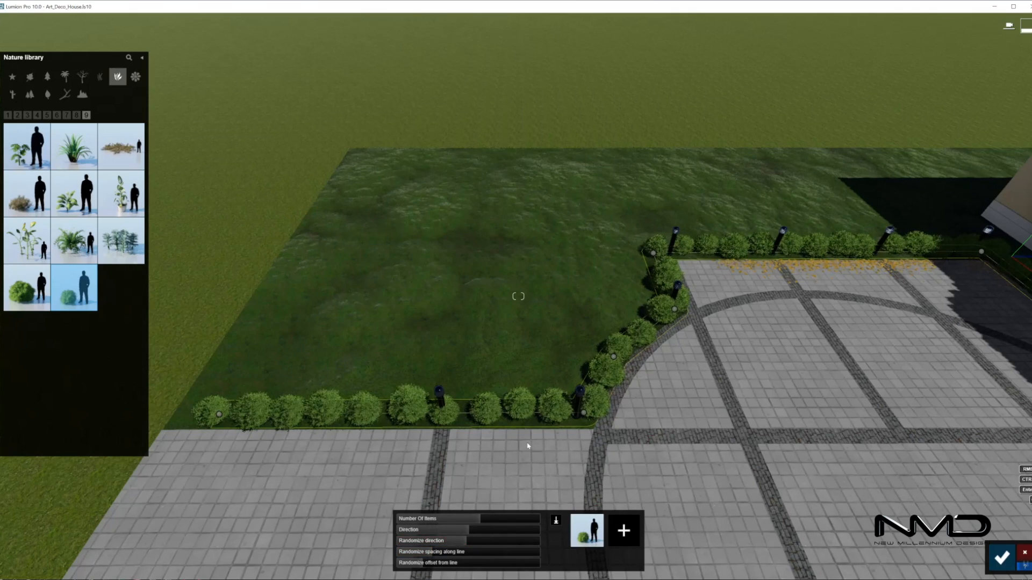
{"action": "left_click", "coordinate": [1000, 557]}
Plant a new shrub line in front of the house's right wing, from the fountain pool to the corner bollard
{"action": "right_click_drag", "start_coordinate": [528, 413], "coordinate": [548, 407]}
{"action": "key", "text": "s"}
{"action": "right_click_drag", "start_coordinate": [615, 413], "coordinate": [630, 285]}
{"action": "key", "text": "w"}
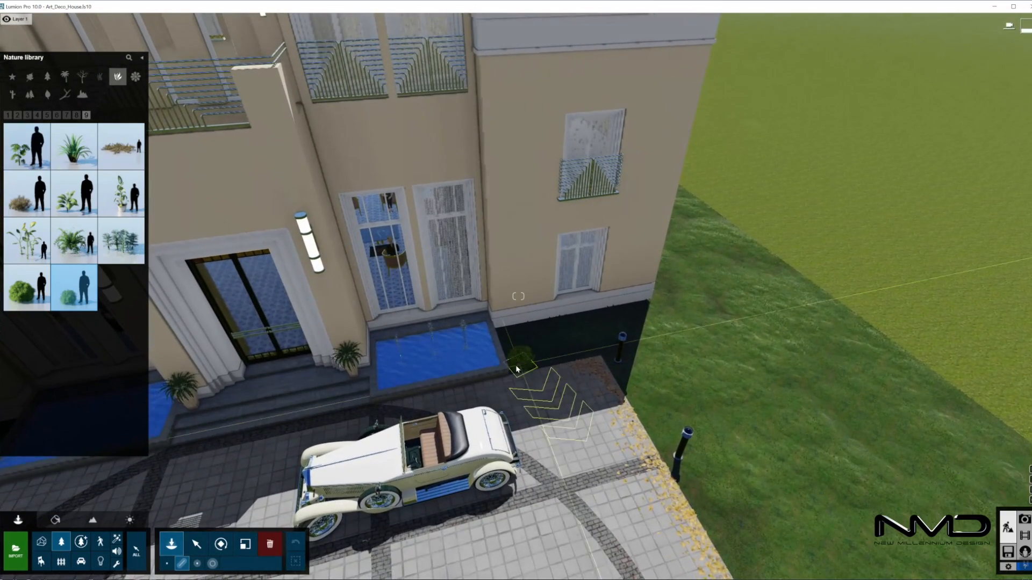
{"action": "left_click", "coordinate": [519, 368]}
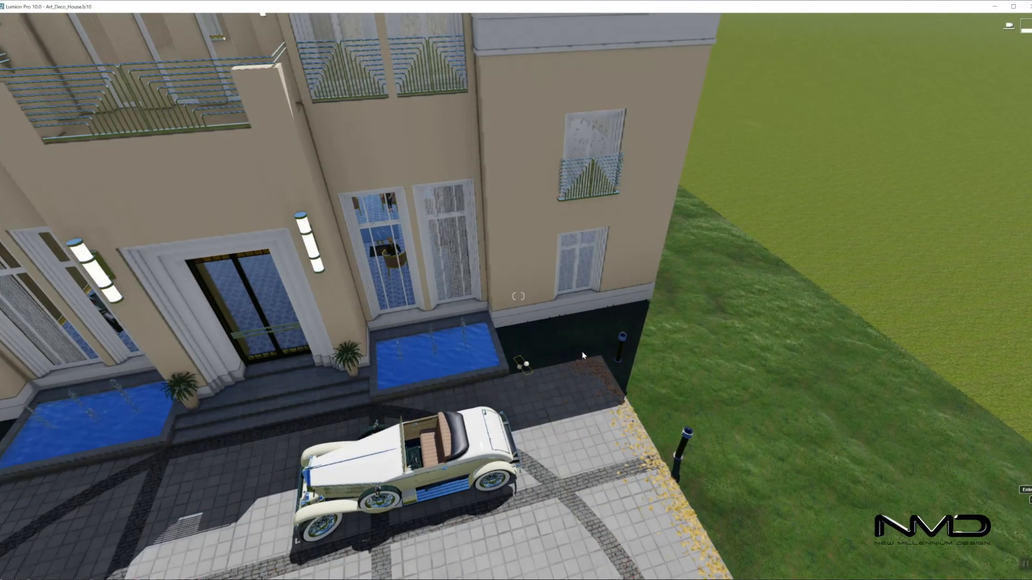
{"action": "left_click", "coordinate": [613, 348]}
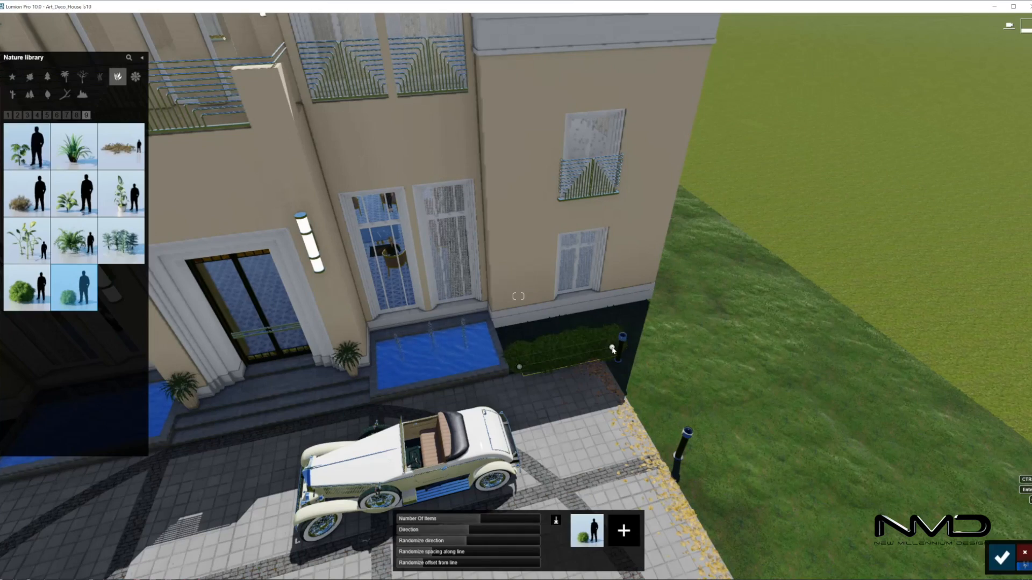
Extend the shrub line along the right edge of the paved court and around its front corner to the circular border
{"action": "right_click_drag", "start_coordinate": [673, 428], "coordinate": [711, 422]}
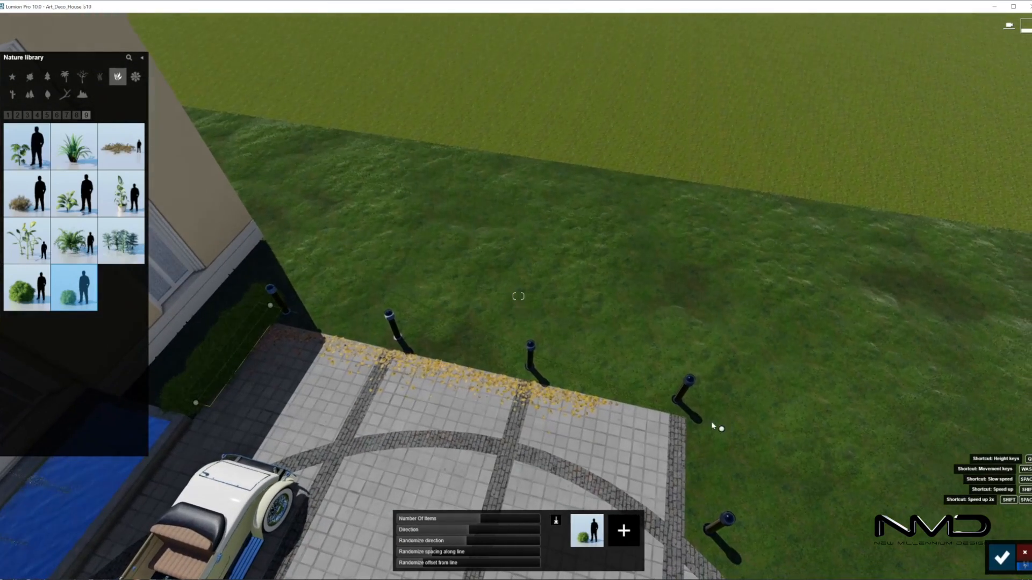
{"action": "left_click", "coordinate": [693, 406]}
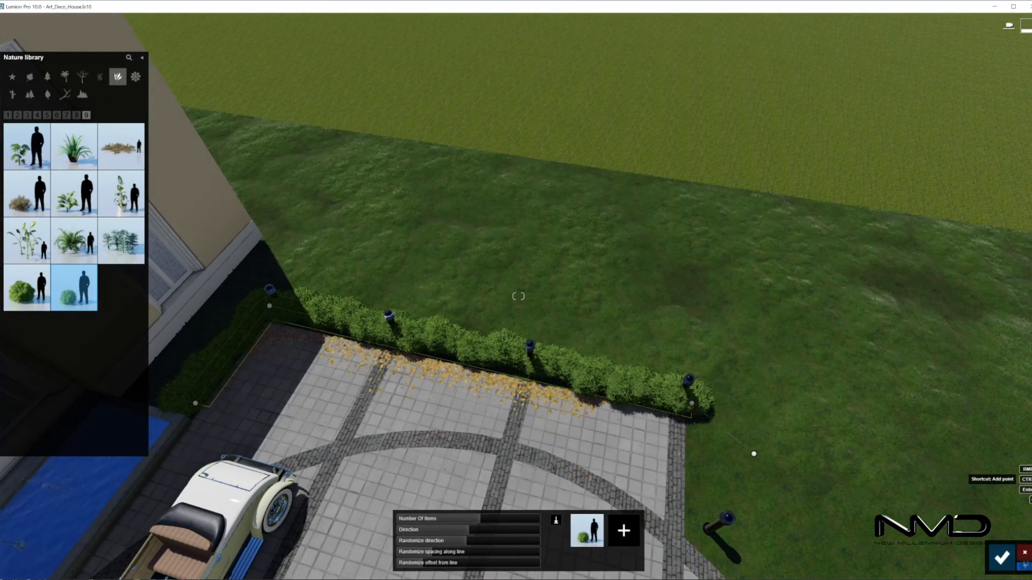
{"action": "right_click_drag", "start_coordinate": [753, 454], "coordinate": [757, 460]}
{"action": "left_click", "coordinate": [631, 397], "text": "ctrl"}
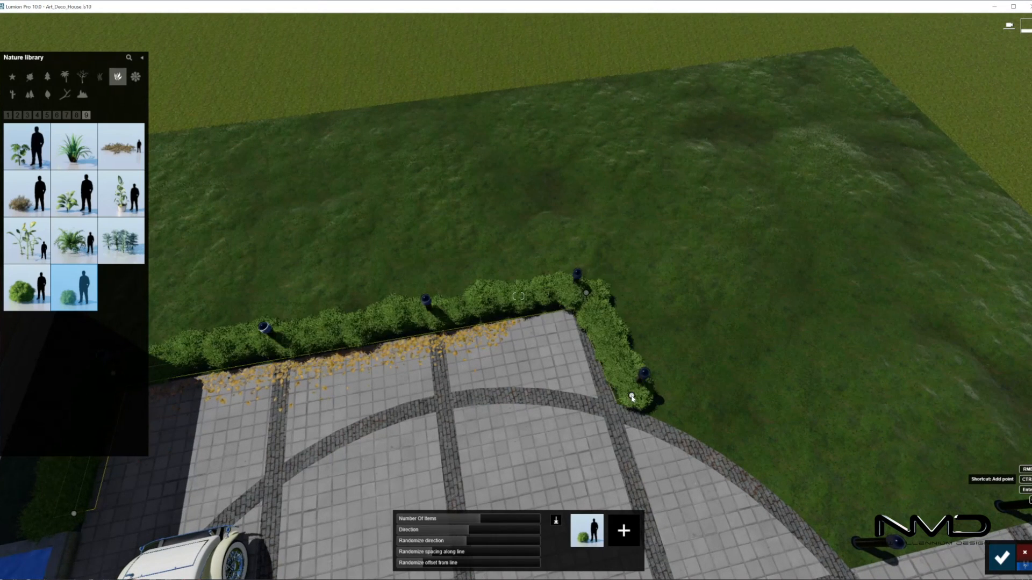
Continue the shrub line around the circular border and along the right side of the driveway, and accept it
{"action": "left_click", "coordinate": [756, 464], "text": "ctrl"}
{"action": "left_click", "coordinate": [851, 546], "text": "ctrl"}
{"action": "right_click_drag", "start_coordinate": [851, 545], "coordinate": [859, 532]}
{"action": "left_click", "coordinate": [689, 238], "text": "ctrl"}
{"action": "right_click_drag", "start_coordinate": [477, 388], "coordinate": [387, 411]}
{"action": "key", "text": "s"}
{"action": "key", "text": "w"}
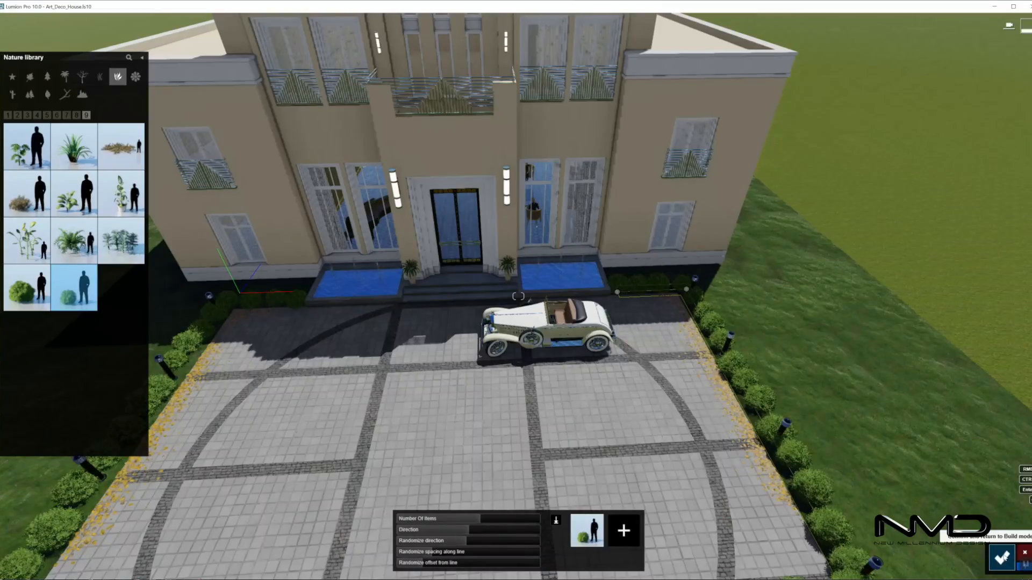
{"action": "left_click", "coordinate": [1002, 558]}
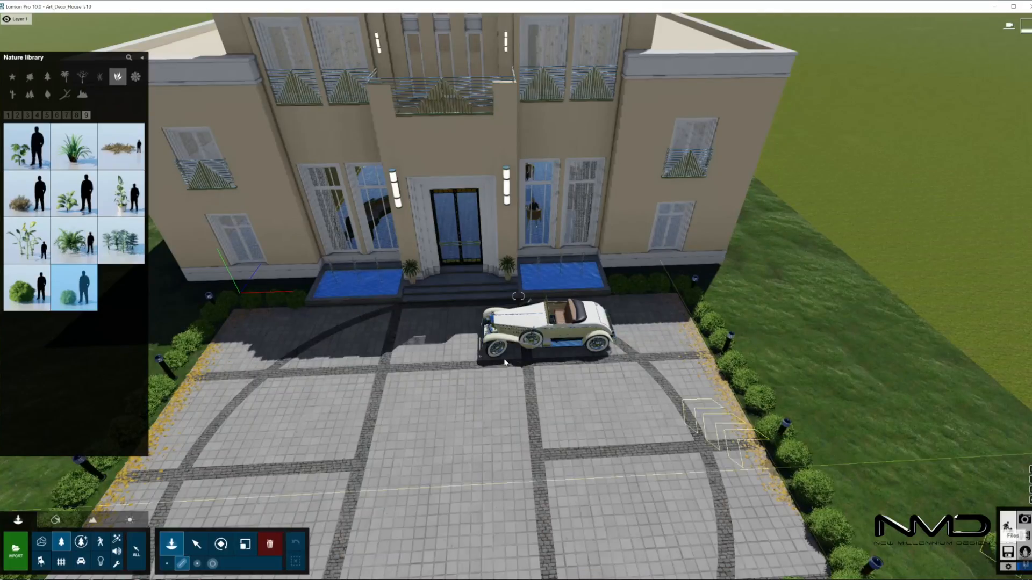
Plant a line of CanaryIslandDatePalm 004 trees along the lot's left boundary, from the front lawn to the back corner
{"action": "key", "text": "s"}
{"action": "key", "text": "w"}
{"action": "right_click_drag", "start_coordinate": [599, 381], "coordinate": [578, 301]}
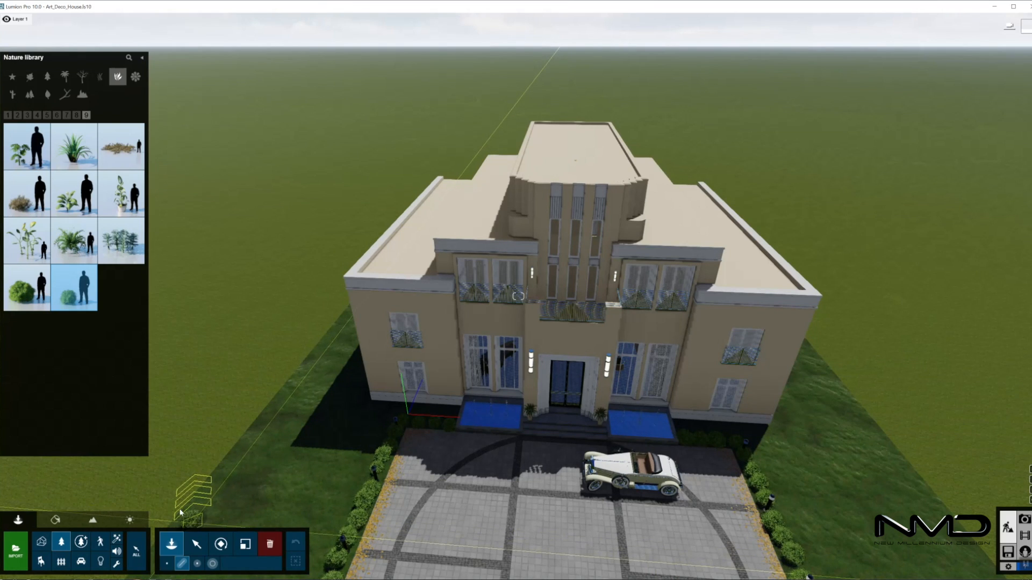
{"action": "left_click", "coordinate": [64, 77]}
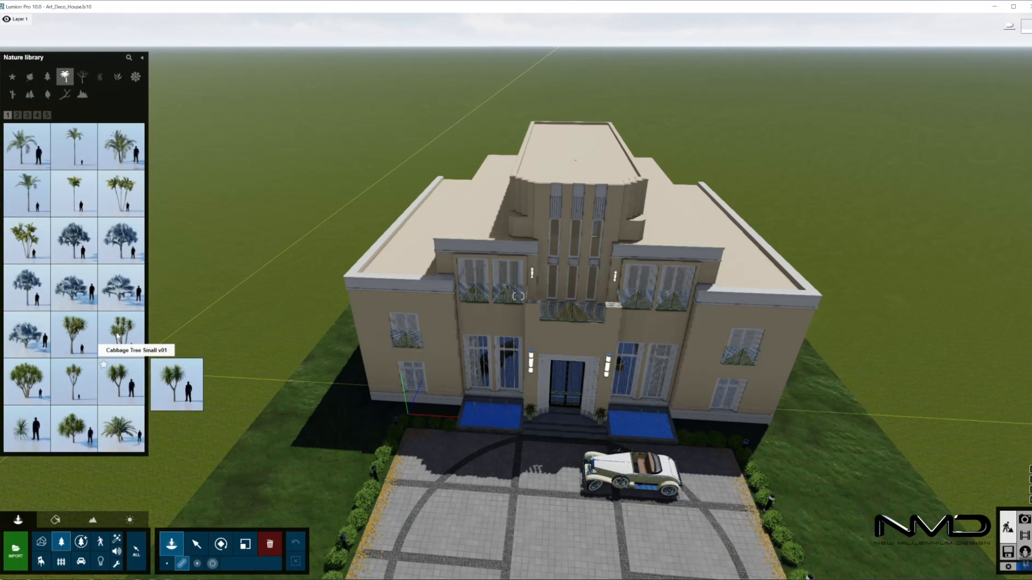
{"action": "left_click", "coordinate": [28, 117]}
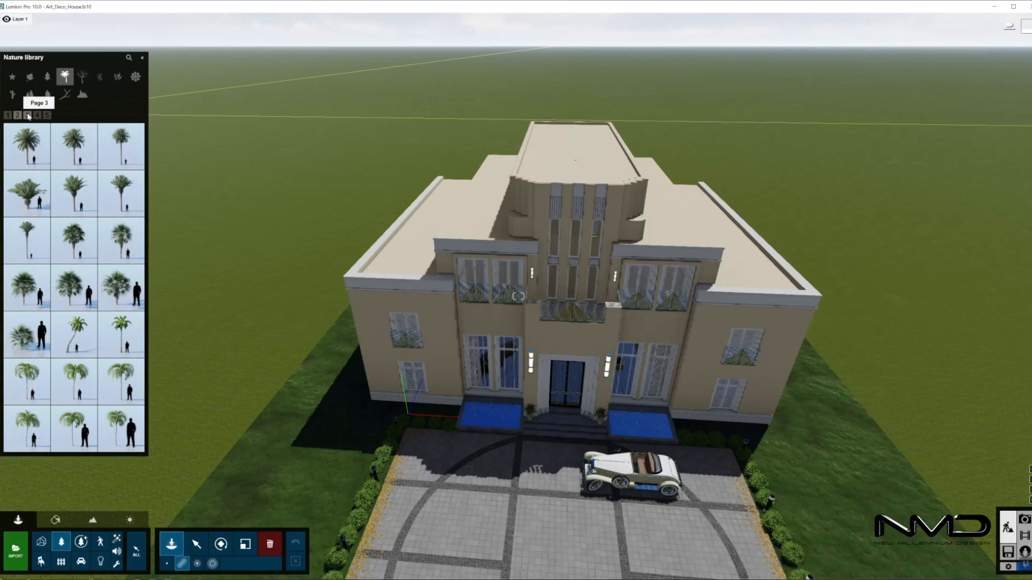
{"action": "left_click", "coordinate": [120, 158]}
{"action": "right_click_drag", "start_coordinate": [449, 302], "coordinate": [301, 384]}
{"action": "key", "text": "s"}
{"action": "right_click_drag", "start_coordinate": [500, 386], "coordinate": [511, 341]}
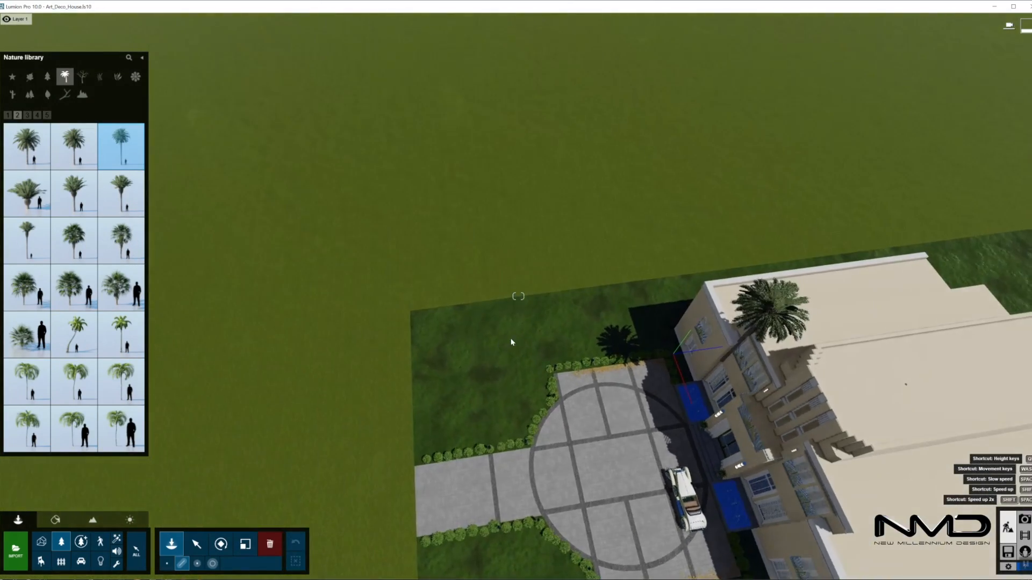
{"action": "left_click", "coordinate": [548, 319]}
{"action": "right_click_drag", "start_coordinate": [791, 295], "coordinate": [783, 220]}
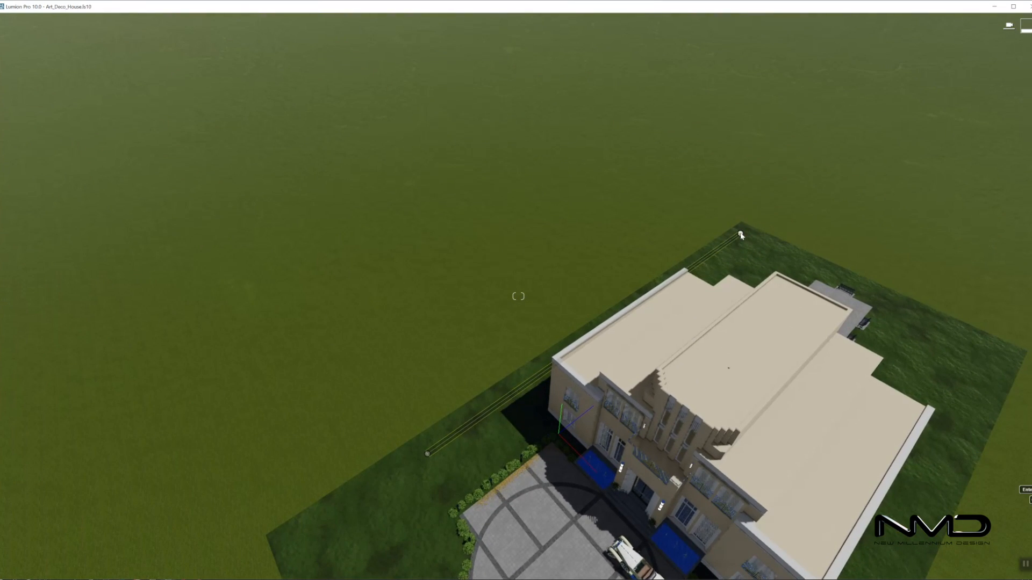
{"action": "left_click", "coordinate": [740, 234]}
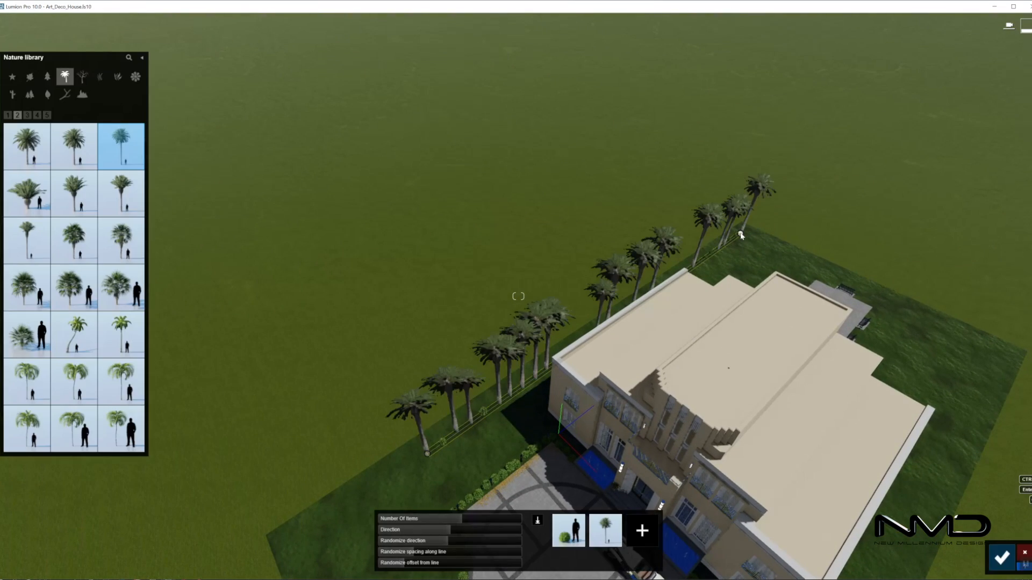
Extend the palm line across the back boundary and forward along the right boundary to the front lawn
{"action": "left_click", "coordinate": [1013, 355], "text": "ctrl"}
{"action": "right_click_drag", "start_coordinate": [1001, 359], "coordinate": [886, 380]}
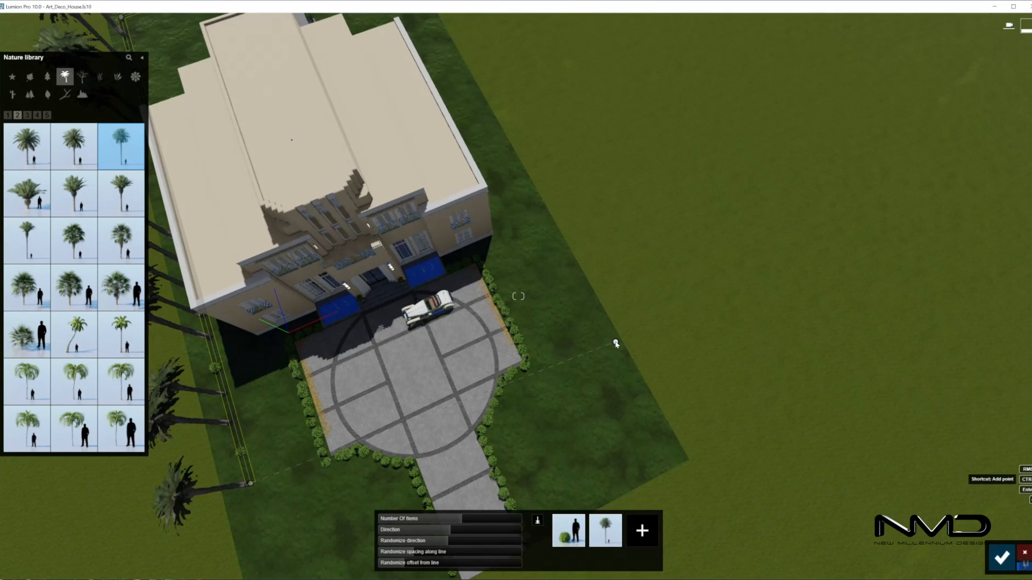
{"action": "right_click_drag", "start_coordinate": [500, 161], "coordinate": [511, 174]}
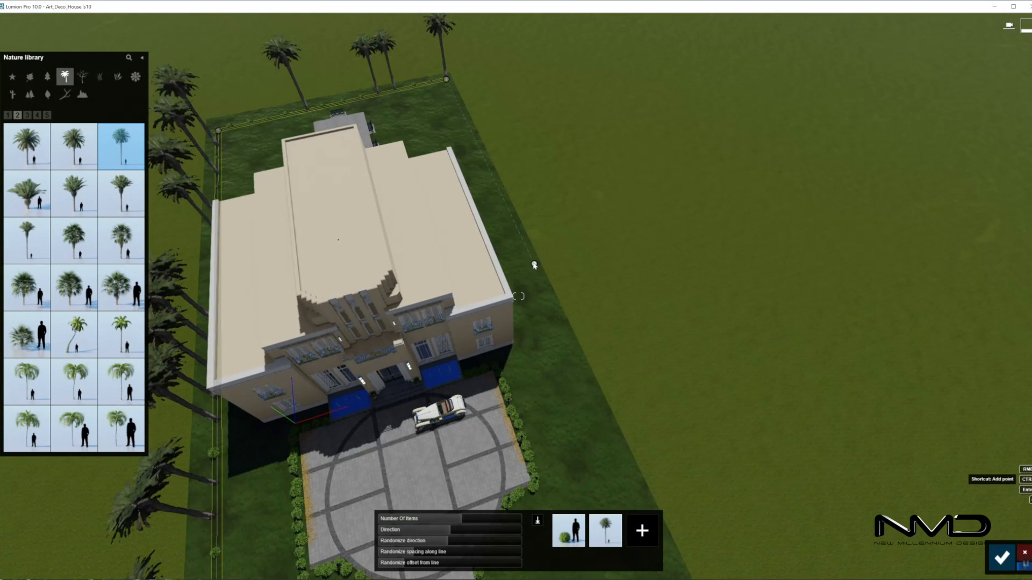
{"action": "right_click_drag", "start_coordinate": [543, 296], "coordinate": [607, 394]}
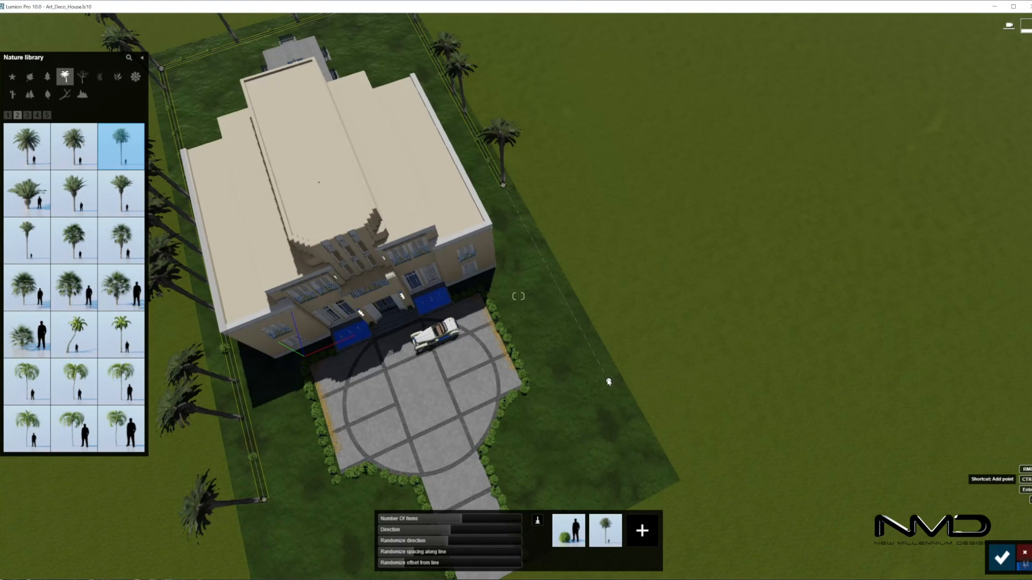
{"action": "left_click", "coordinate": [601, 369]}
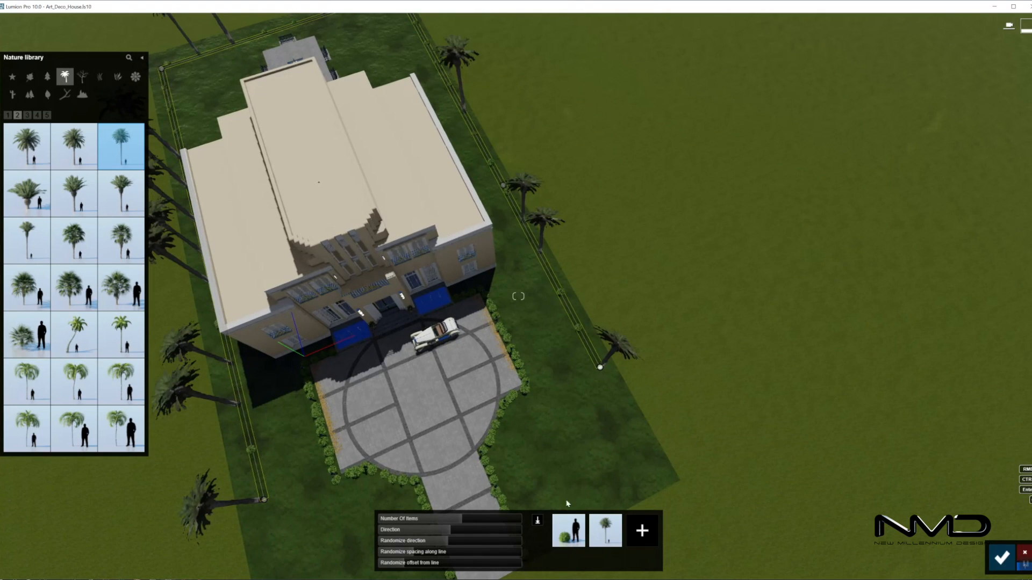
Remove the round shrub from the boundary line and add CanaryIslandDatePalm 007 as its second plant
{"action": "double_click", "coordinate": [579, 520]}
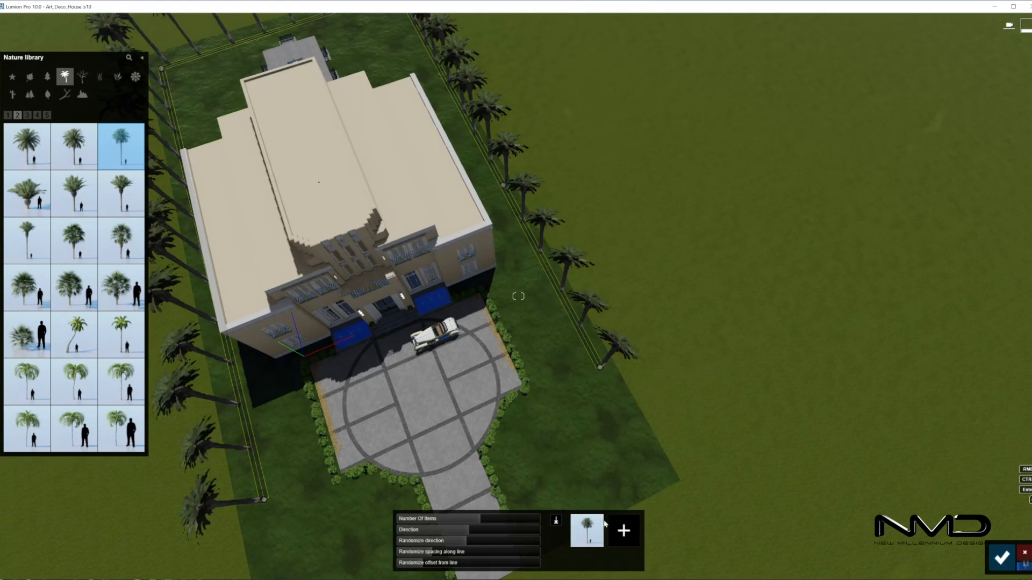
{"action": "left_click", "coordinate": [627, 533]}
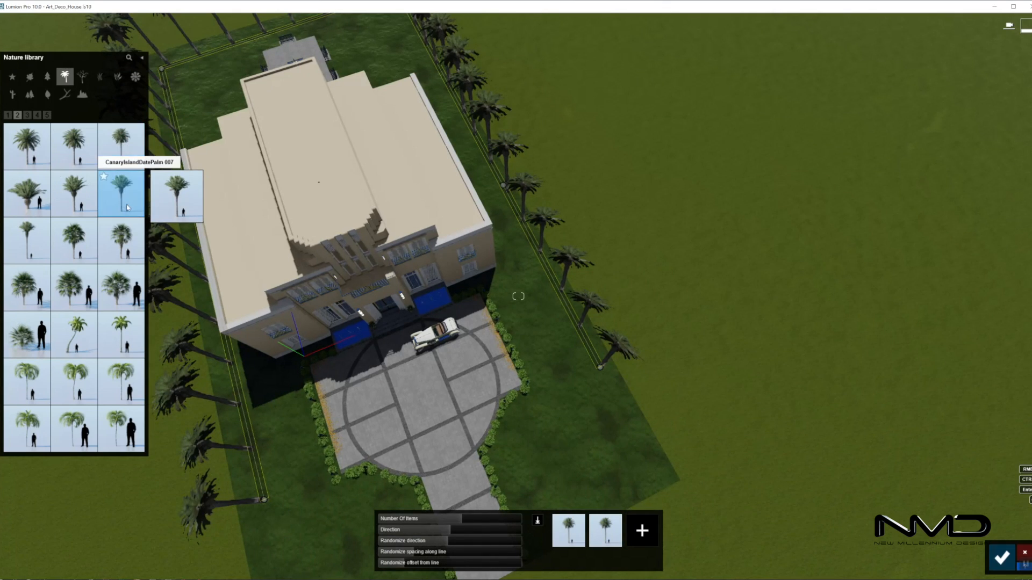
Reduce the number of items so the boundary palms stand farther apart, and accept the line
{"action": "right_click_drag", "start_coordinate": [508, 418], "coordinate": [594, 540]}
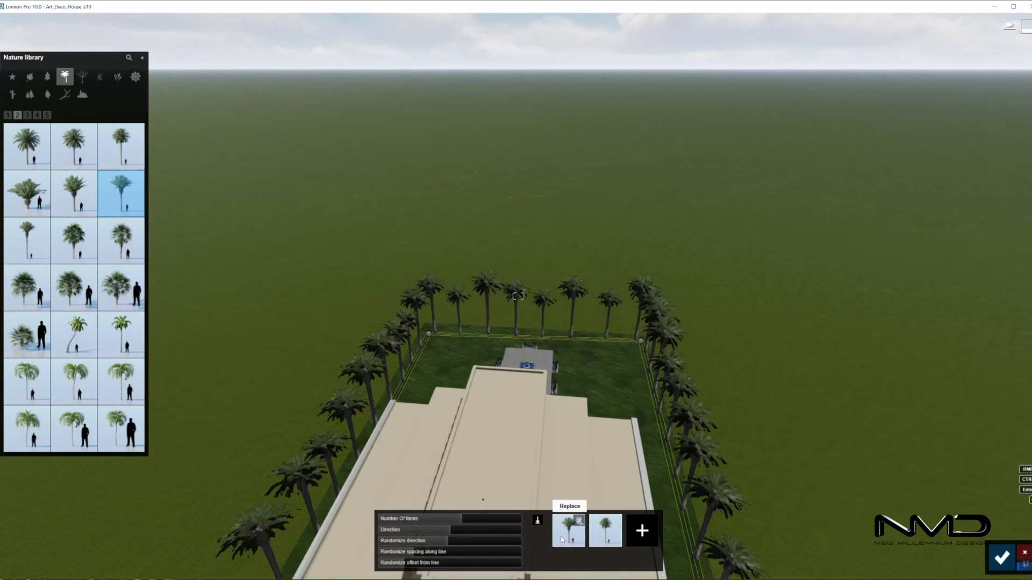
{"action": "left_click_drag", "start_coordinate": [446, 519], "coordinate": [442, 519]}
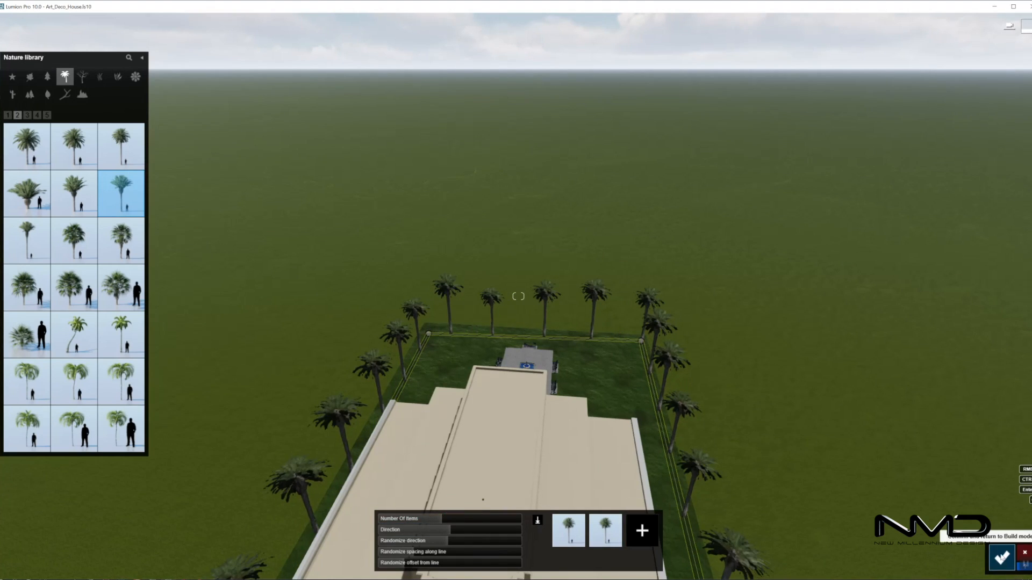
{"action": "left_click", "coordinate": [1001, 559]}
Place two single CanaryIslandDatePalm 004 trees on the front lawn, one on each side of the driveway entrance
{"action": "key", "text": "s"}
{"action": "right_click_drag", "start_coordinate": [568, 497], "coordinate": [573, 519]}
{"action": "key", "text": "w"}
{"action": "right_click_drag", "start_coordinate": [215, 207], "coordinate": [169, 200]}
{"action": "left_click", "coordinate": [123, 150]}
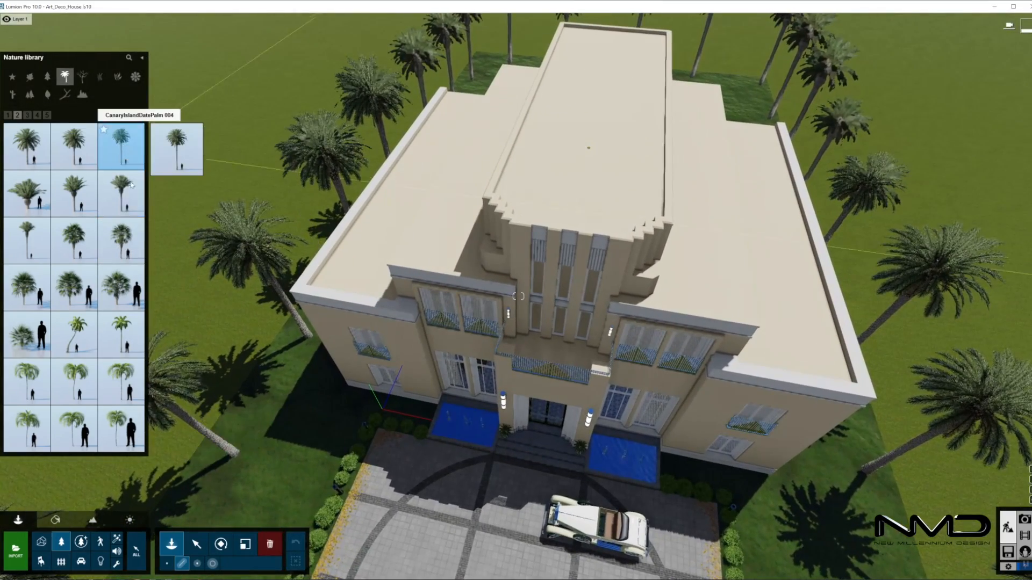
{"action": "left_click", "coordinate": [167, 563]}
{"action": "right_click_drag", "start_coordinate": [255, 501], "coordinate": [326, 453]}
{"action": "key", "text": "s"}
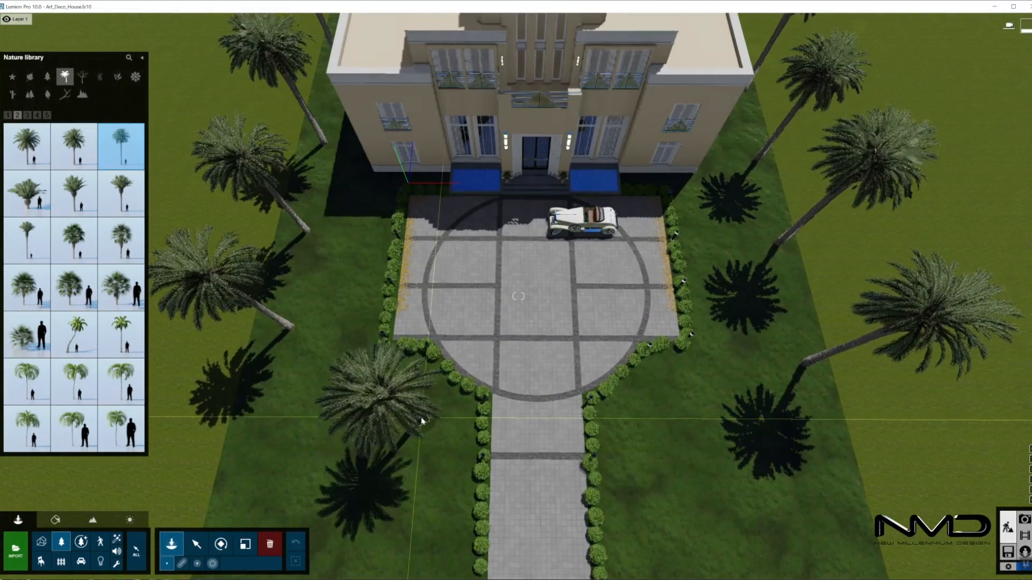
{"action": "left_click", "coordinate": [422, 421]}
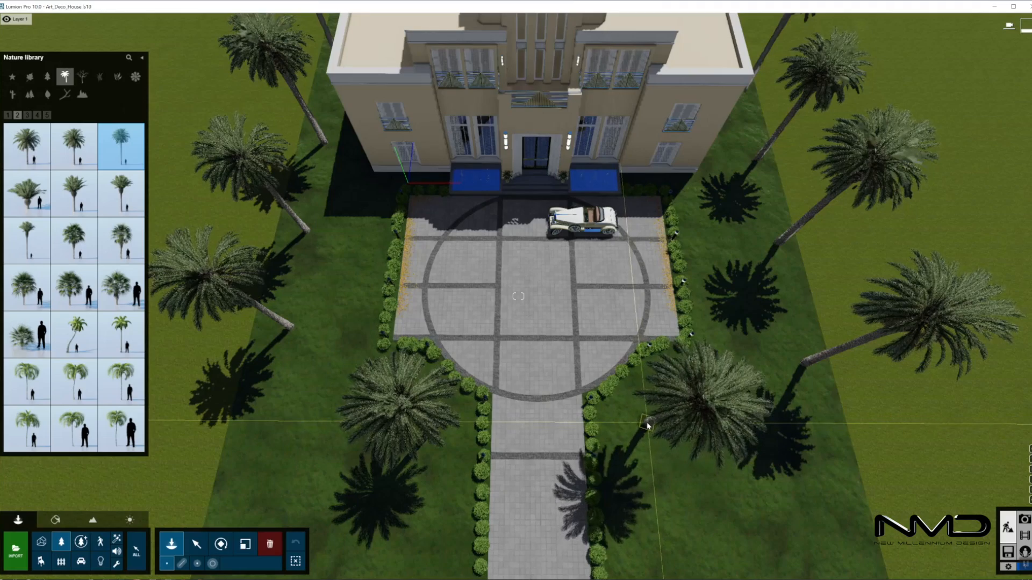
{"action": "left_click", "coordinate": [714, 382]}
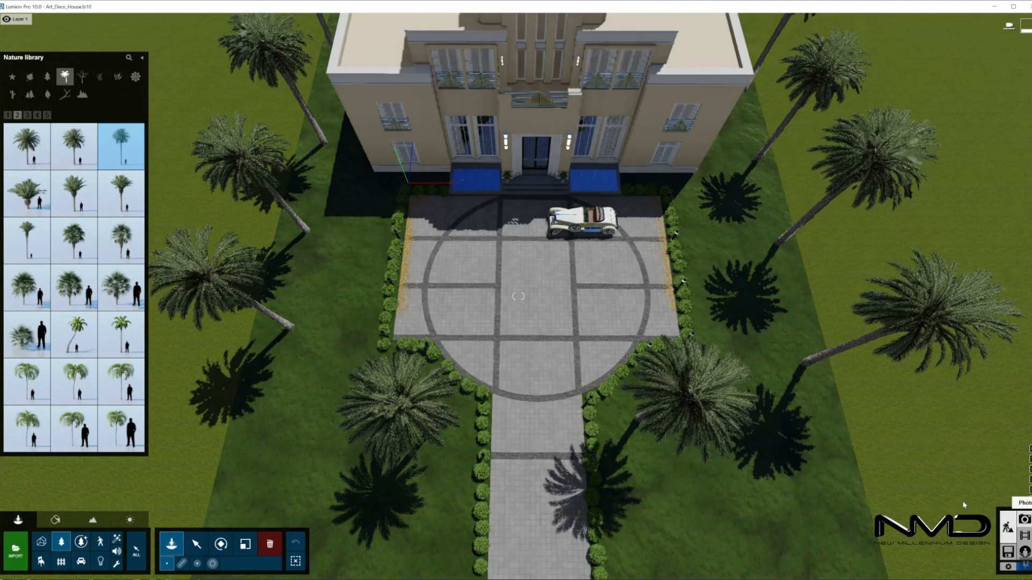
Check the house front and new planting in the seventh photo view, and return to Build mode
{"action": "left_click", "coordinate": [1023, 519]}
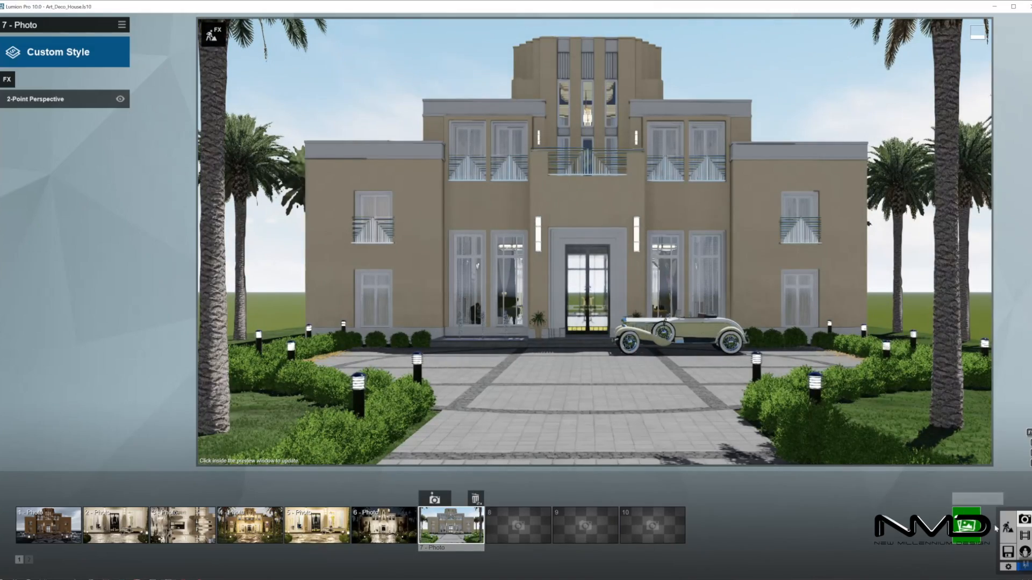
{"action": "left_click", "coordinate": [1008, 529]}
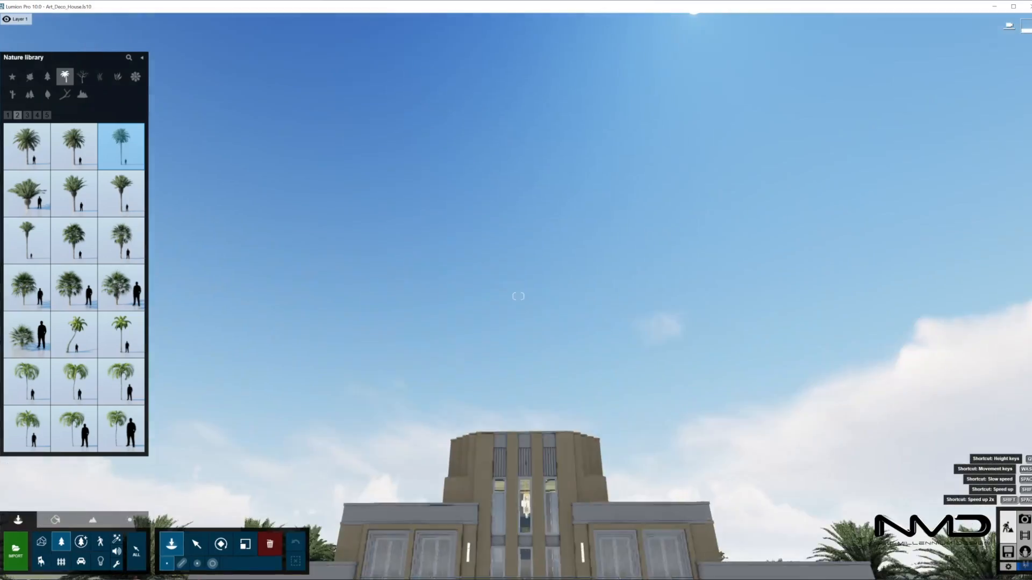
Place four Italian cypresses from the conifer library against the house front, two on each side of the entrance
{"action": "right_click_drag", "start_coordinate": [518, 296], "coordinate": [505, 376]}
{"action": "key", "text": "s"}
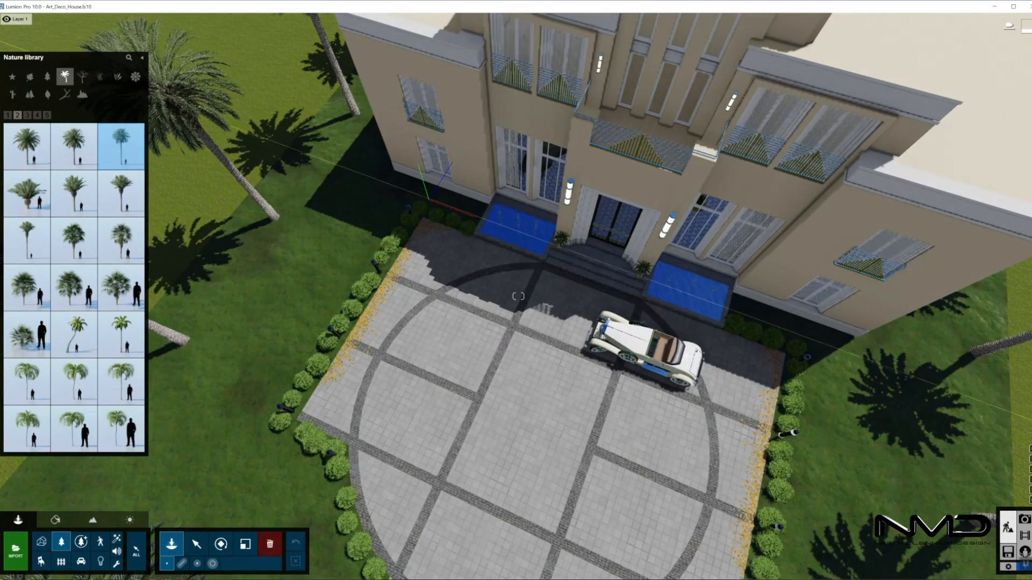
{"action": "left_click", "coordinate": [49, 77]}
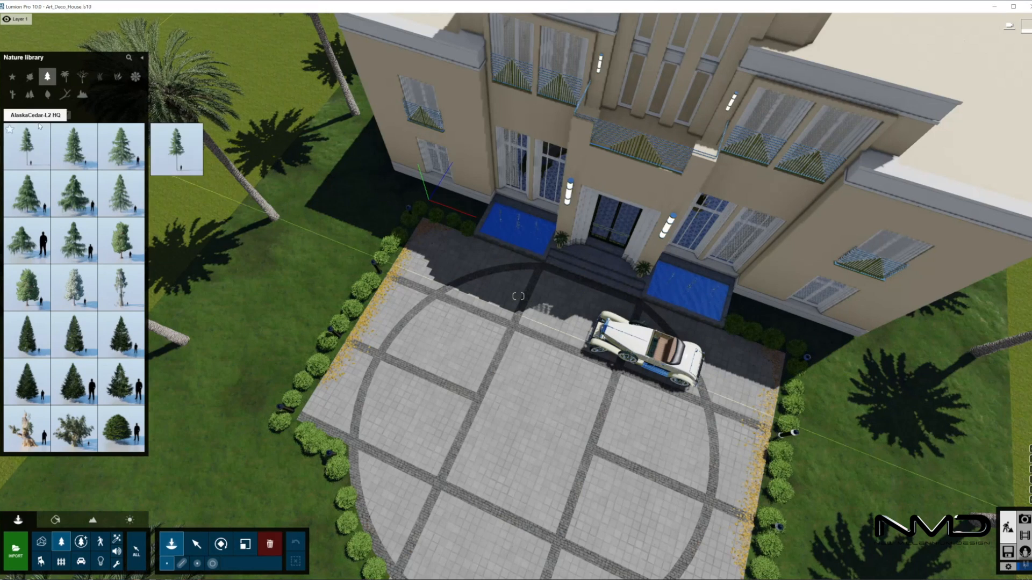
{"action": "left_click", "coordinate": [22, 116]}
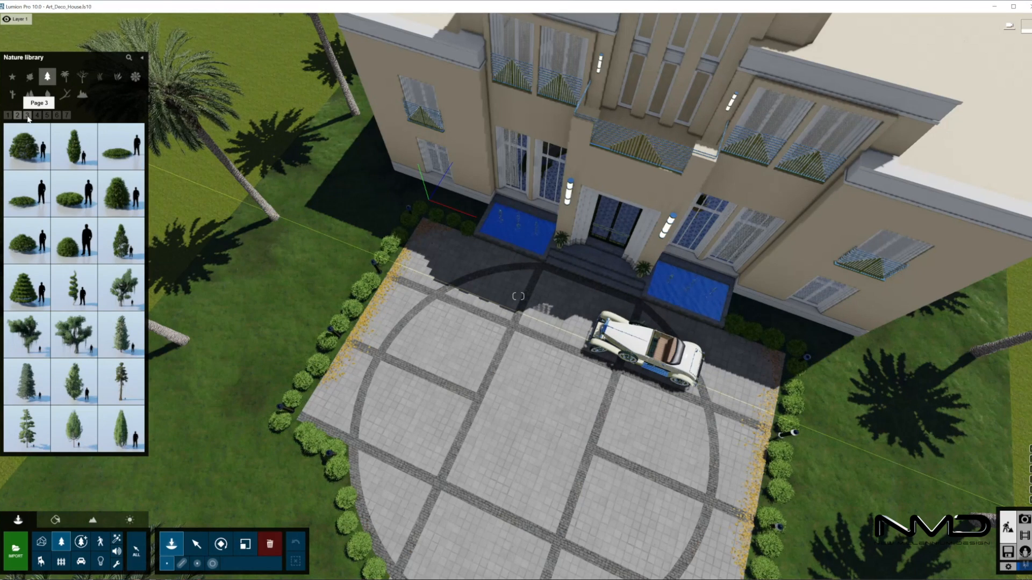
{"action": "left_click", "coordinate": [28, 116]}
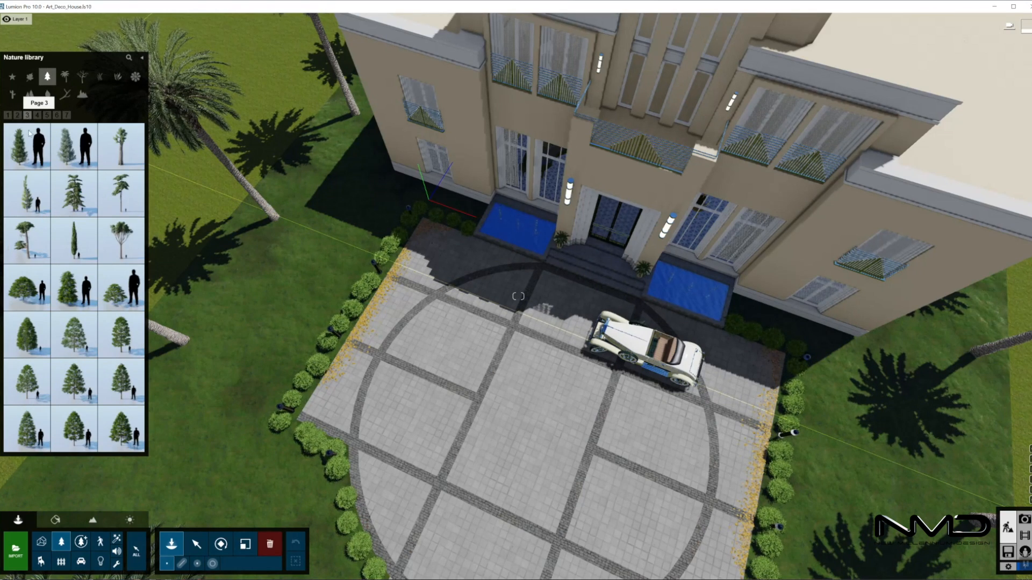
{"action": "left_click", "coordinate": [73, 236]}
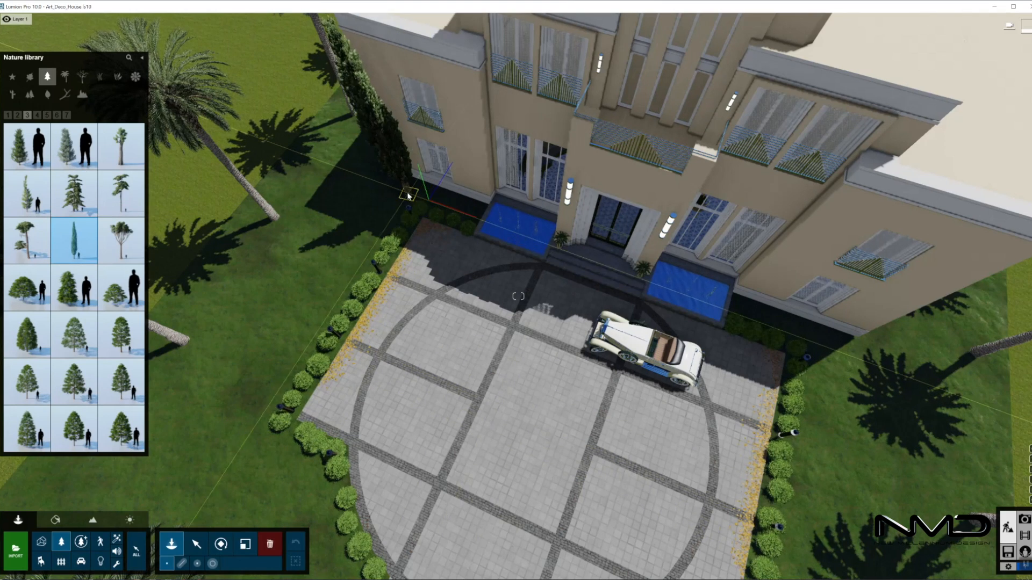
{"action": "left_click", "coordinate": [463, 212]}
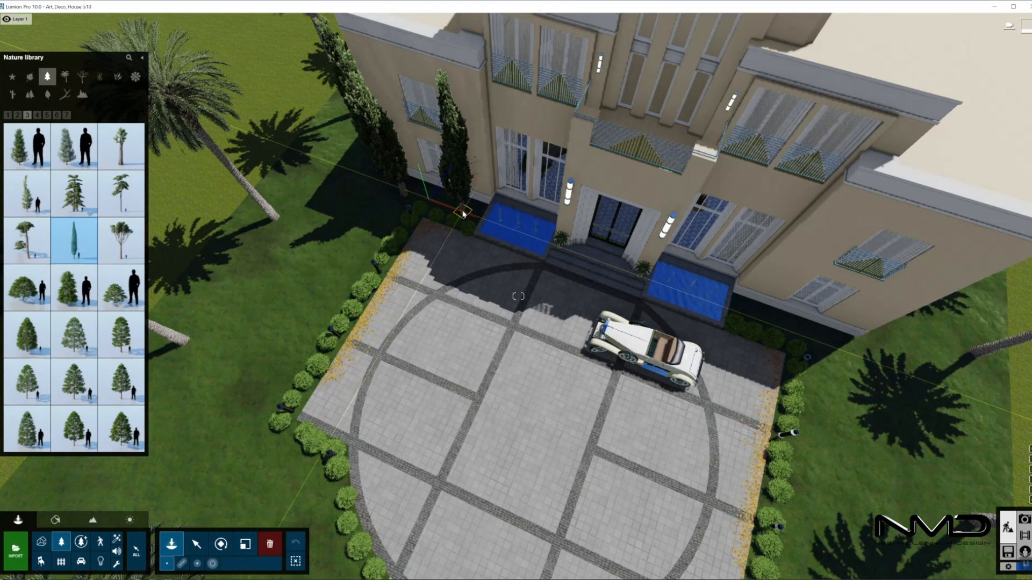
{"action": "left_click", "coordinate": [748, 321]}
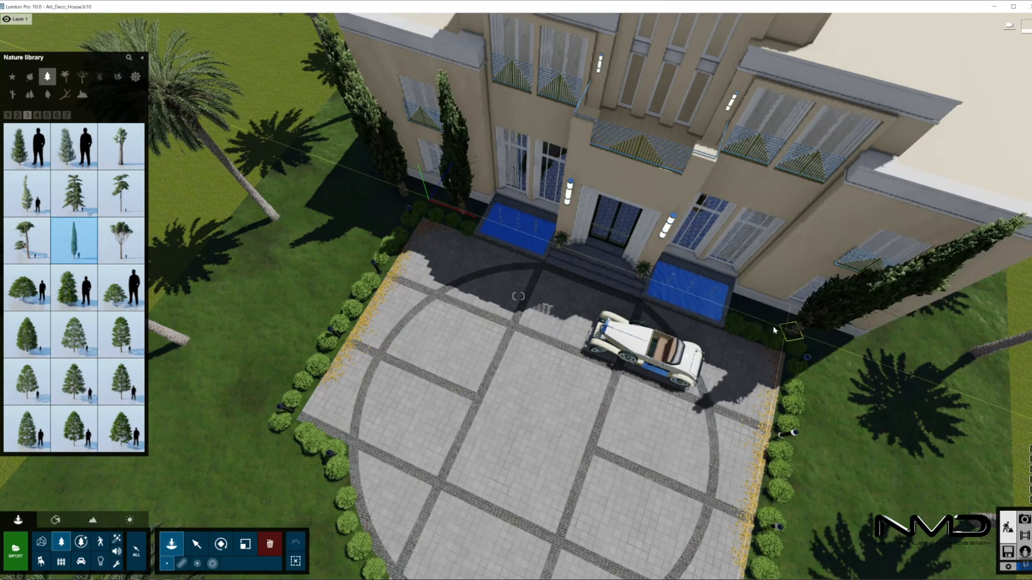
{"action": "left_click", "coordinate": [745, 317]}
{"action": "left_click", "coordinate": [820, 351]}
Select all four Italian cypresses at the house front and randomize their rotation
{"action": "right_click_drag", "start_coordinate": [547, 368], "coordinate": [602, 317]}
{"action": "key", "text": "s"}
{"action": "left_click", "coordinate": [197, 544]}
{"action": "left_click", "coordinate": [408, 380]}
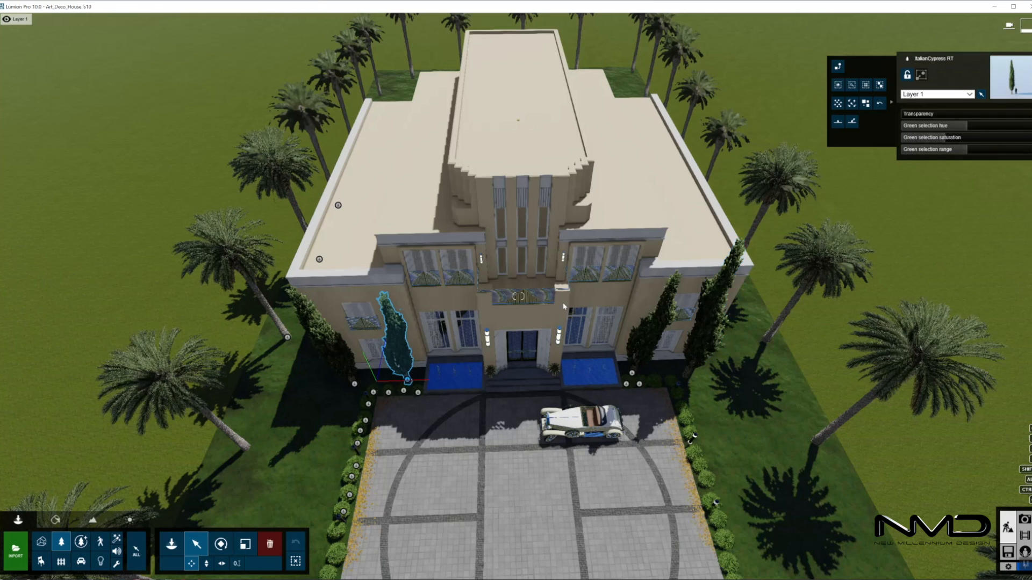
{"action": "left_click", "coordinate": [868, 86]}
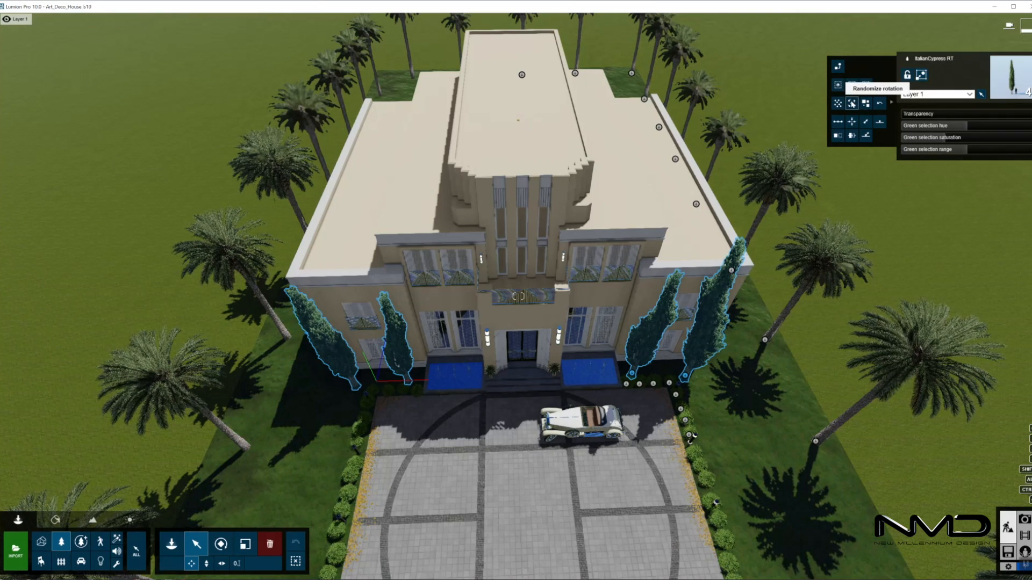
{"action": "left_click", "coordinate": [852, 103]}
Scale down the four selected cypresses and lower them slightly into the ground
{"action": "key", "text": "l"}
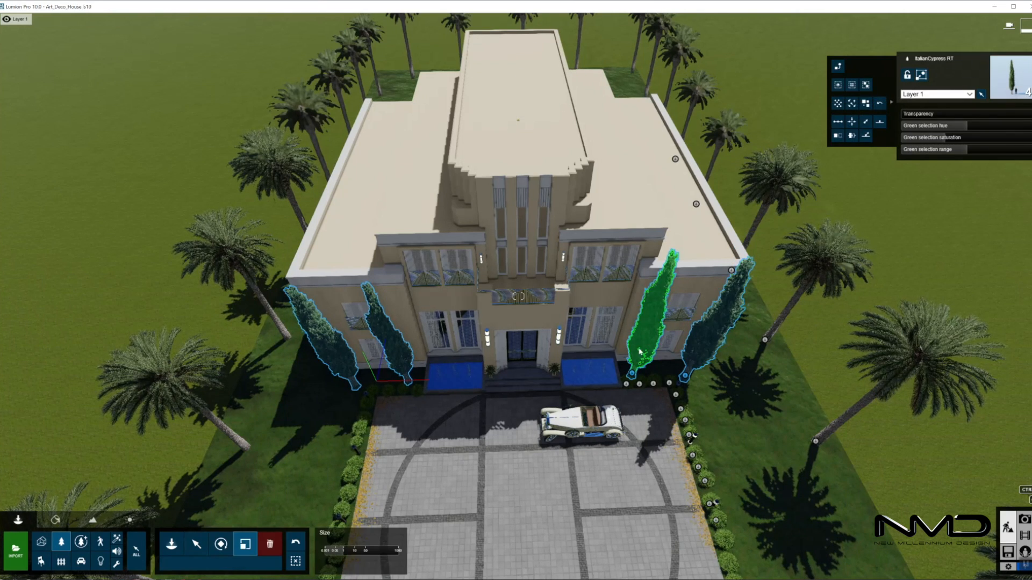
{"action": "left_click_drag", "start_coordinate": [632, 374], "coordinate": [630, 379]}
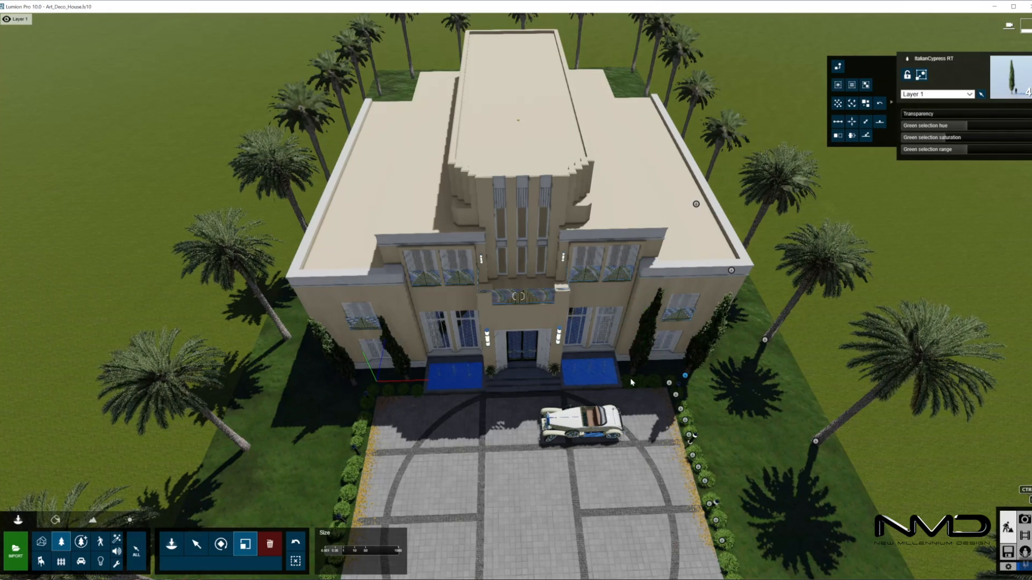
{"action": "key", "text": "m"}
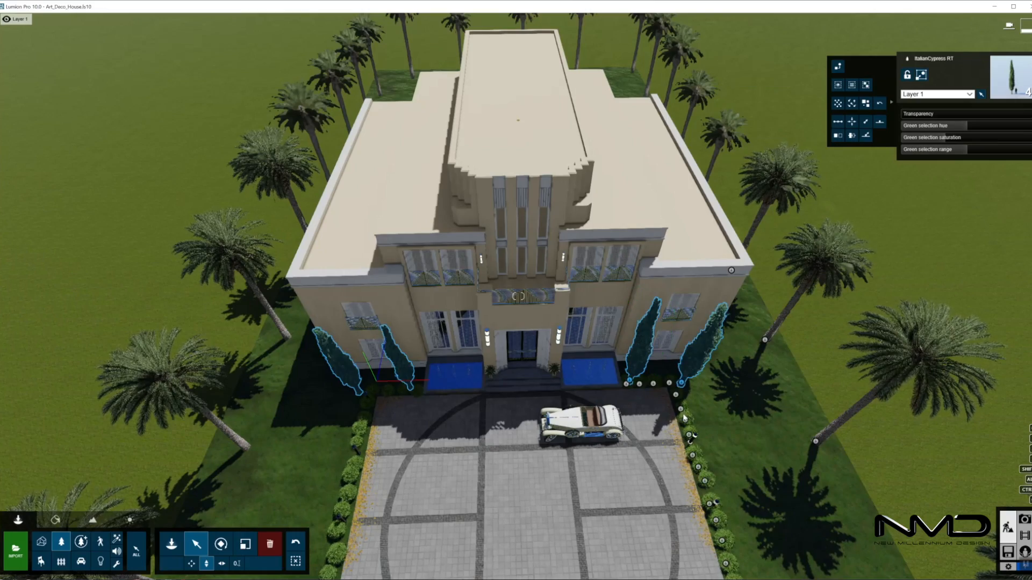
Draw a line placement of Italian cypresses along one side boundary of the lot, following the palm row beside the house
{"action": "key", "text": "w"}
{"action": "right_click_drag", "start_coordinate": [512, 467], "coordinate": [498, 483]}
{"action": "key", "text": "w"}
{"action": "key", "text": "s"}
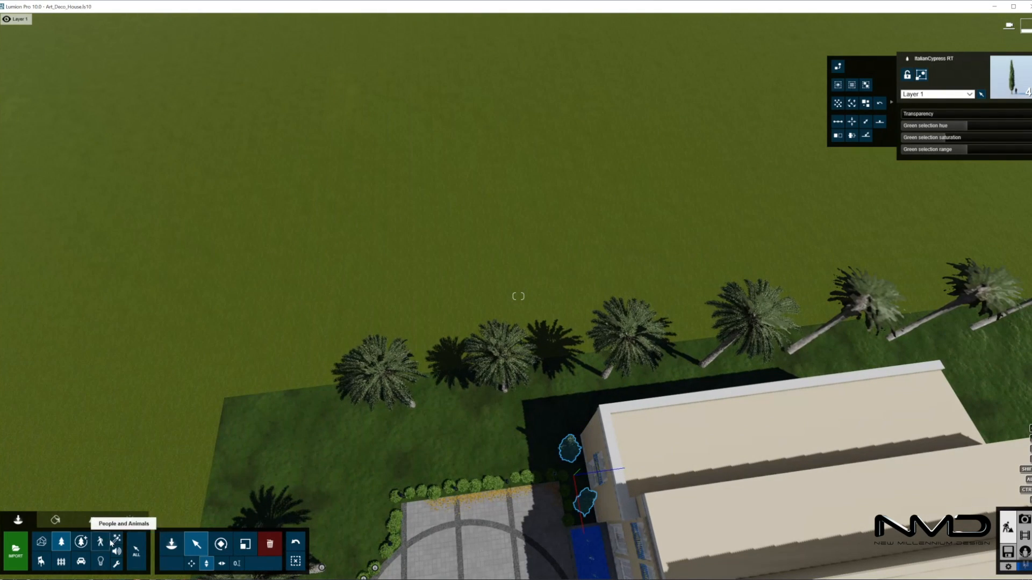
{"action": "left_click", "coordinate": [171, 544]}
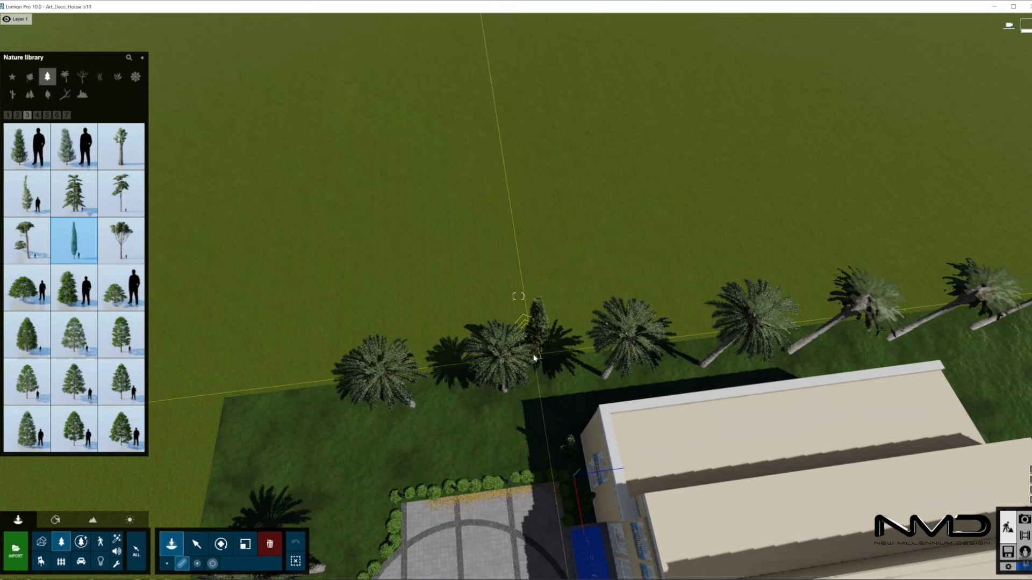
{"action": "left_click", "coordinate": [533, 357]}
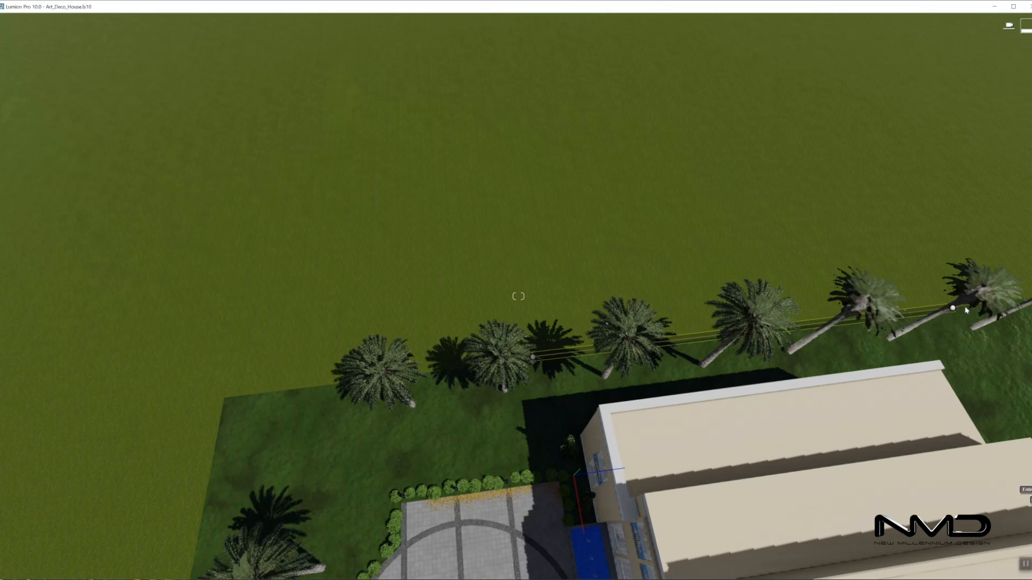
{"action": "left_click", "coordinate": [1026, 295]}
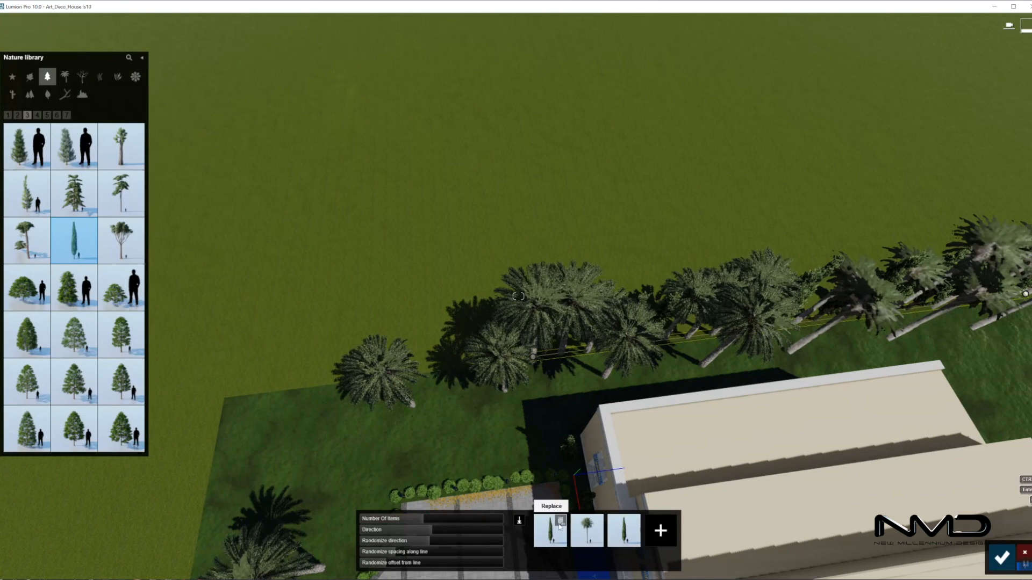
Remove the first cypress entry and the palm from the side boundary line so only Italian cypress is used, and accept the line
{"action": "double_click", "coordinate": [560, 521]}
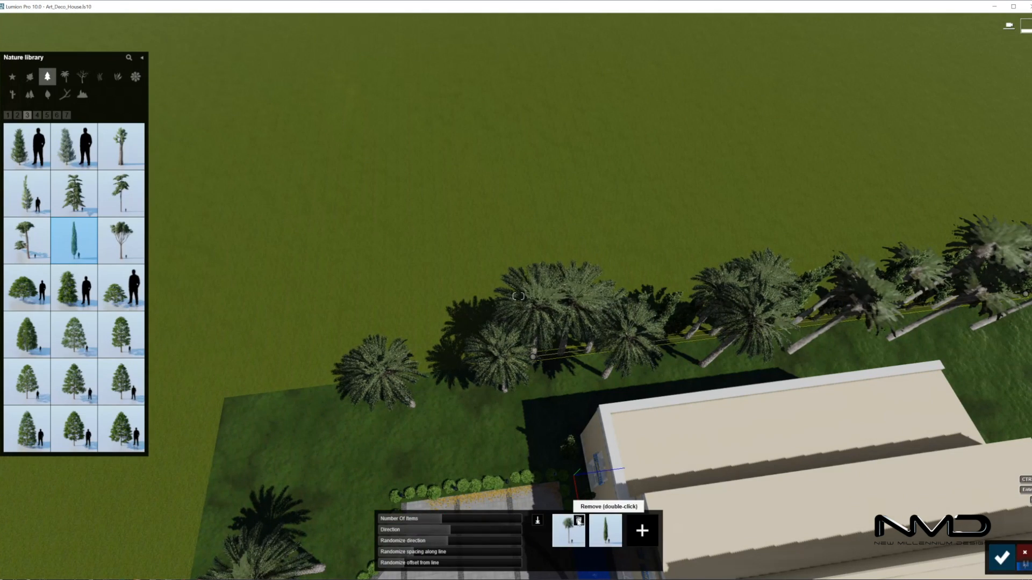
{"action": "double_click", "coordinate": [578, 520]}
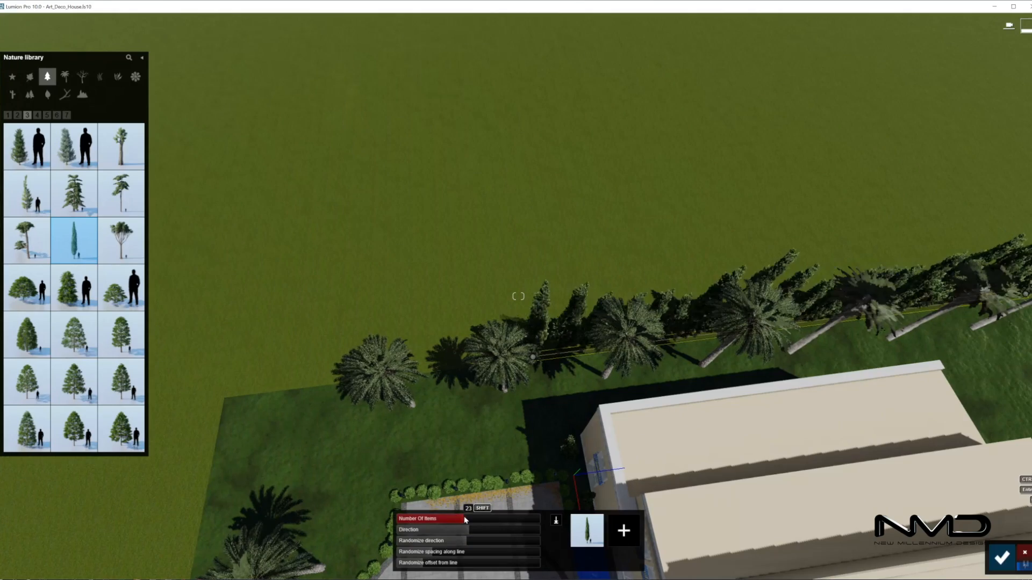
{"action": "right_click_drag", "start_coordinate": [593, 463], "coordinate": [645, 473]}
{"action": "key", "text": "w"}
{"action": "key", "text": "s"}
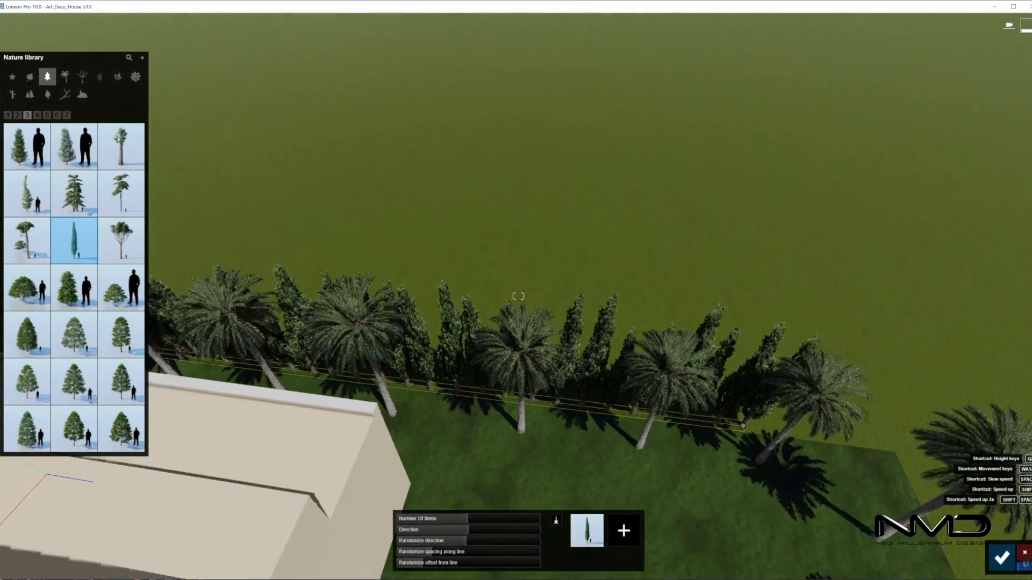
{"action": "right_click_drag", "start_coordinate": [364, 562], "coordinate": [537, 572]}
{"action": "right_click_drag", "start_coordinate": [629, 430], "coordinate": [698, 394]}
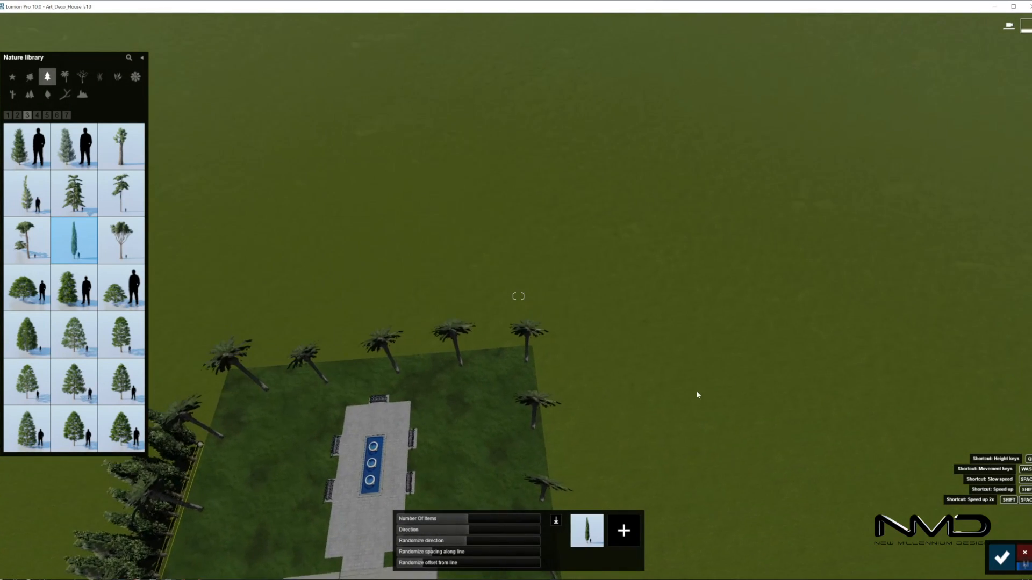
{"action": "left_click", "coordinate": [1001, 557]}
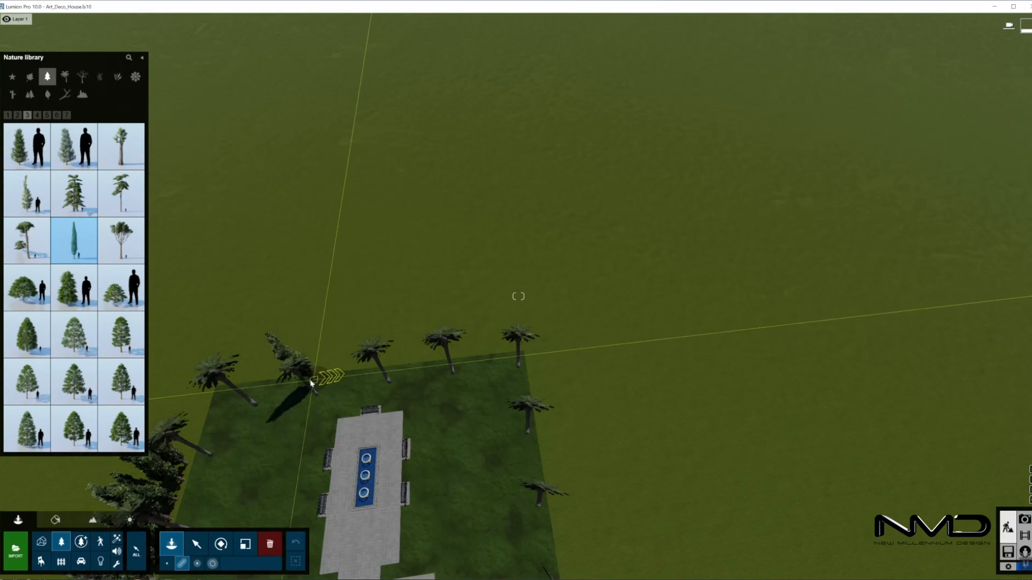
Place a line of 17 Italian cypresses along the rear boundary behind the fountain terrace and accept it
{"action": "left_click", "coordinate": [277, 381]}
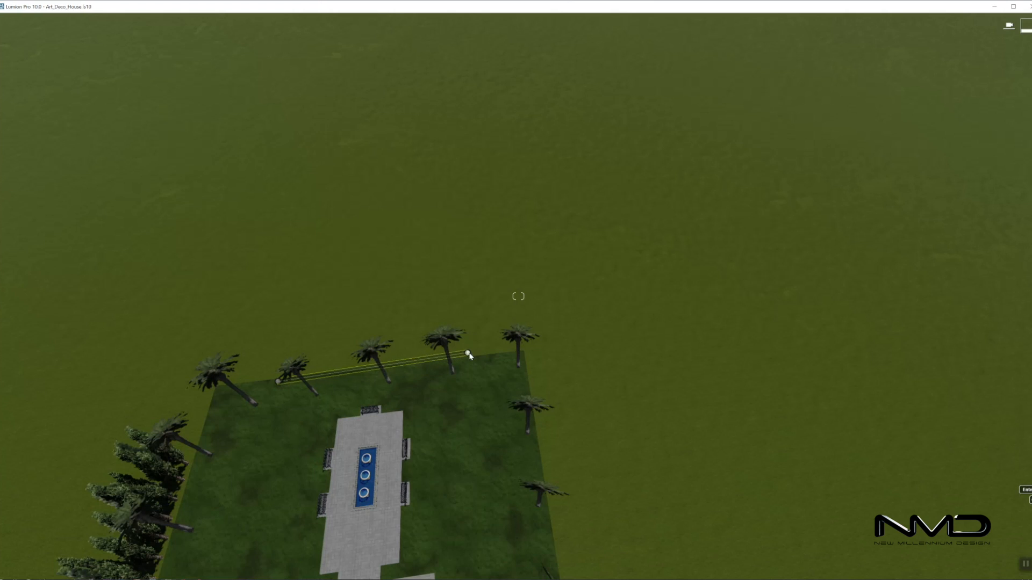
{"action": "left_click", "coordinate": [470, 361]}
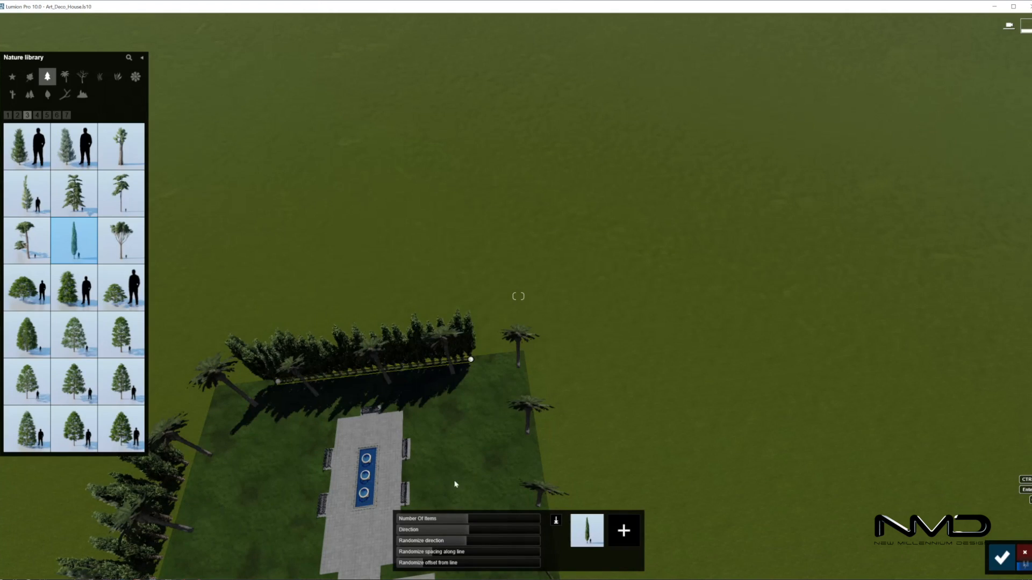
{"action": "left_click_drag", "start_coordinate": [458, 520], "coordinate": [453, 517]}
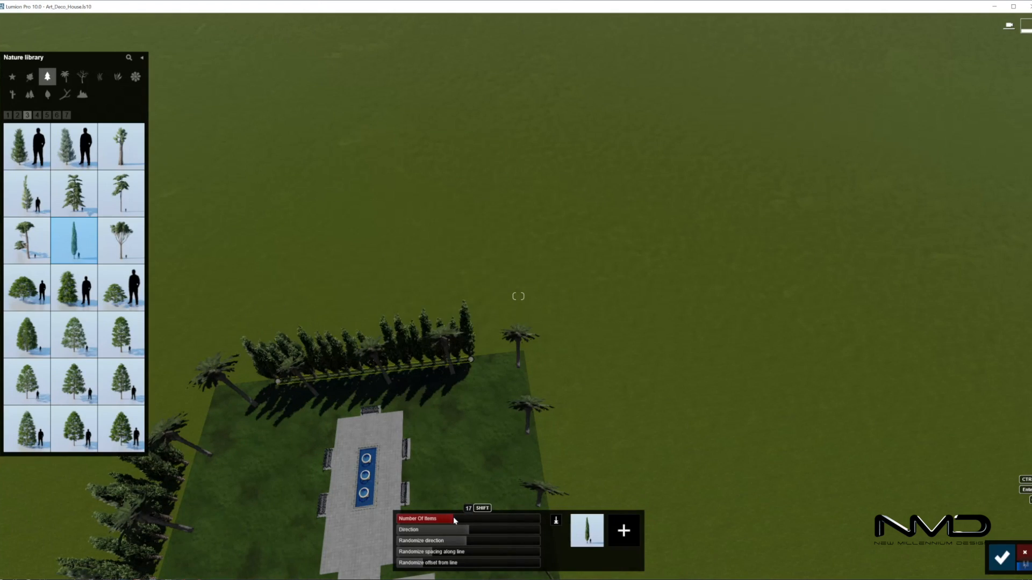
{"action": "left_click", "coordinate": [998, 555]}
Place a line of 24 Italian cypresses along the opposite side boundary beside the house and accept it
{"action": "right_click_drag", "start_coordinate": [390, 396], "coordinate": [420, 402]}
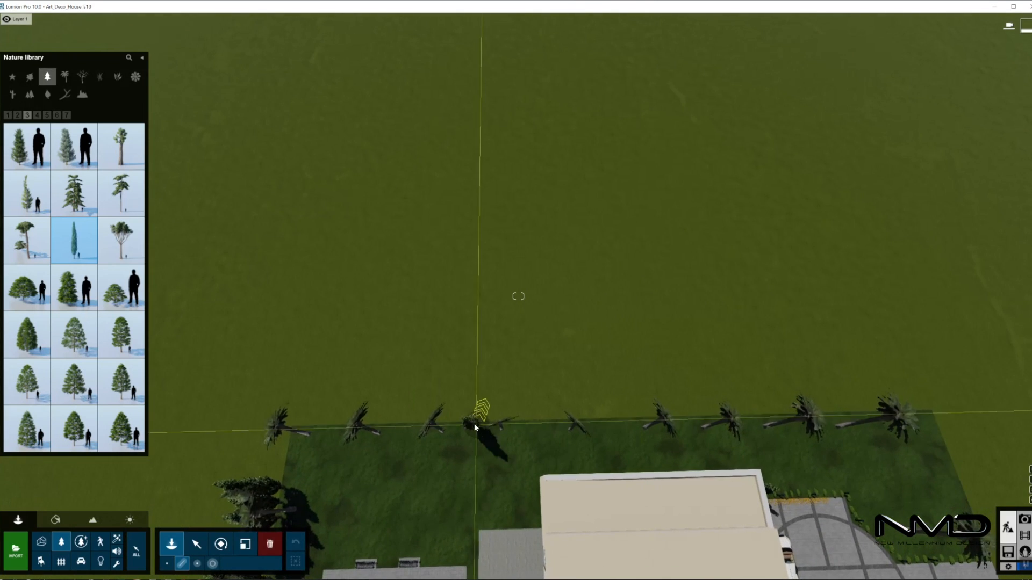
{"action": "left_click", "coordinate": [455, 421]}
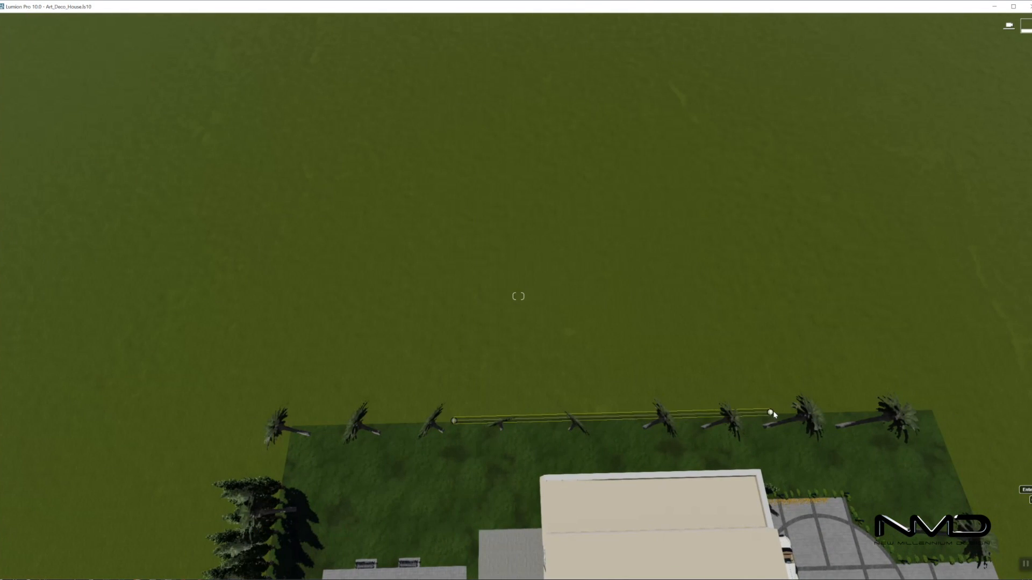
{"action": "left_click", "coordinate": [780, 413]}
{"action": "left_click_drag", "start_coordinate": [475, 520], "coordinate": [467, 521]}
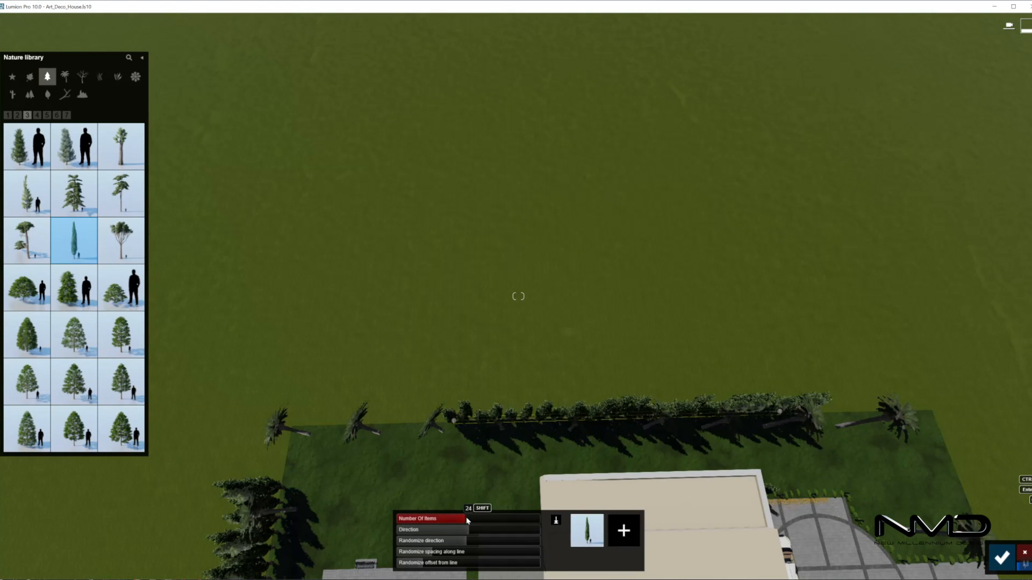
{"action": "left_click", "coordinate": [1002, 560]}
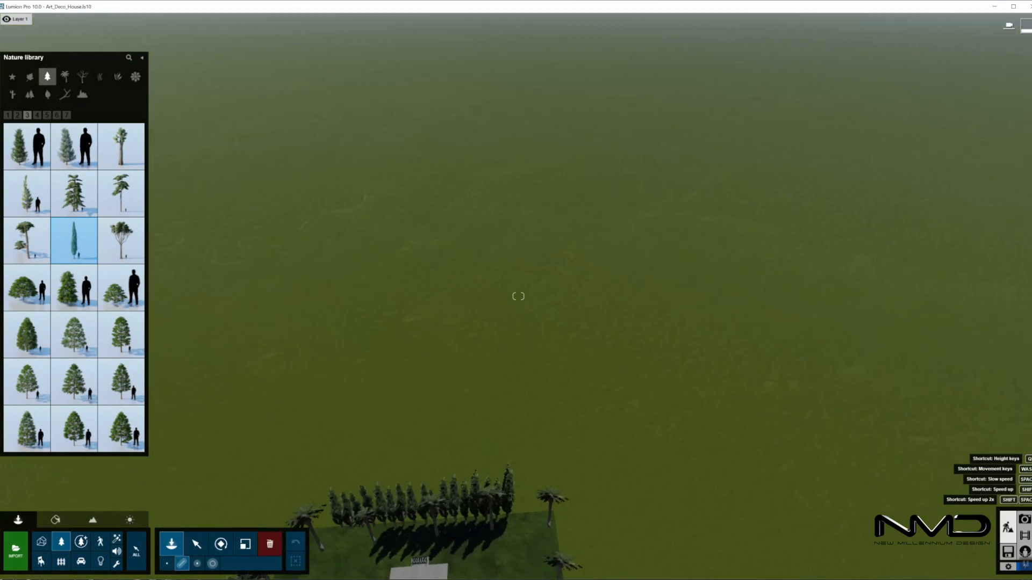
Draw a line placement of the first bush in the Plants category in front of the rear cypress row
{"action": "right_click_drag", "start_coordinate": [518, 296], "coordinate": [524, 387]}
{"action": "key", "text": "w"}
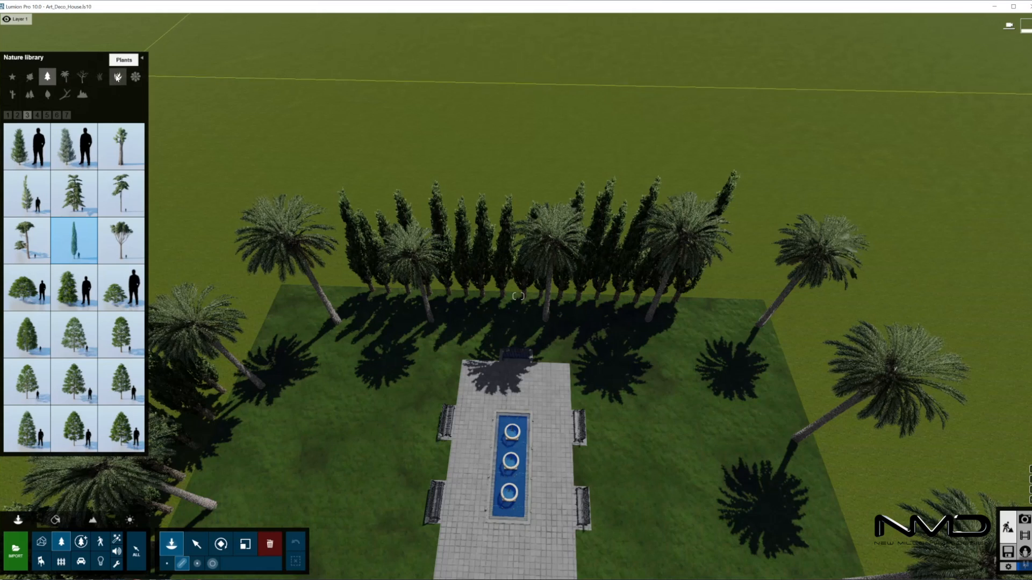
{"action": "left_click", "coordinate": [118, 76]}
{"action": "left_click", "coordinate": [26, 146]}
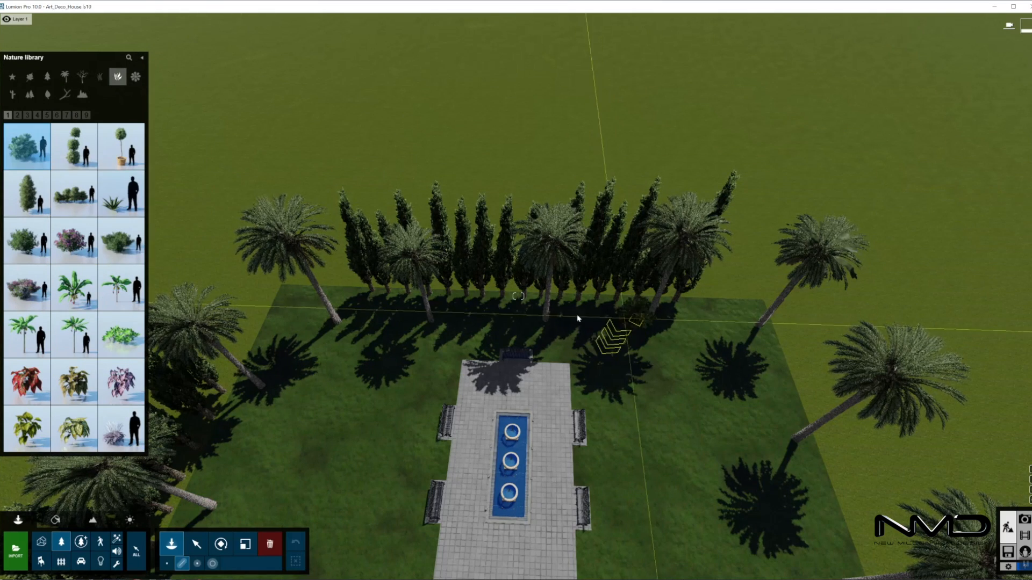
{"action": "left_click", "coordinate": [396, 318]}
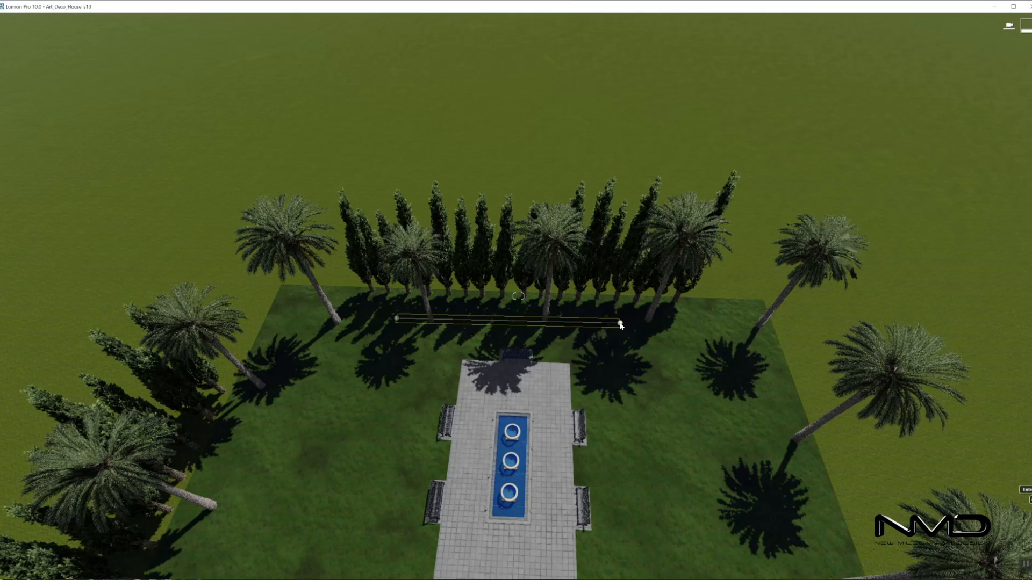
{"action": "left_click", "coordinate": [630, 325]}
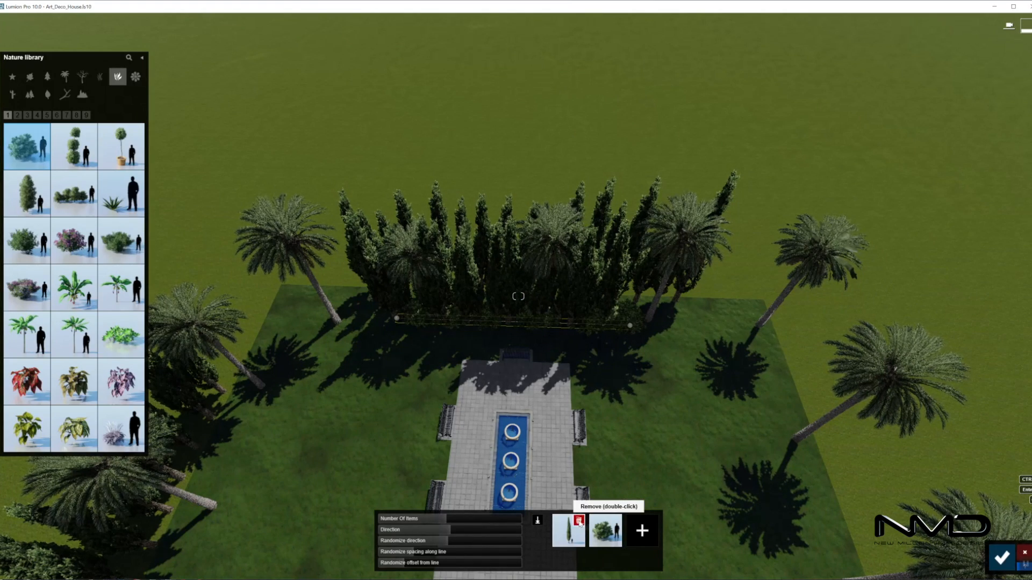
Remove the cypress from the rear bush line, reduce its number of items, and accept the line
{"action": "double_click", "coordinate": [579, 521]}
{"action": "left_click_drag", "start_coordinate": [462, 519], "coordinate": [436, 520]}
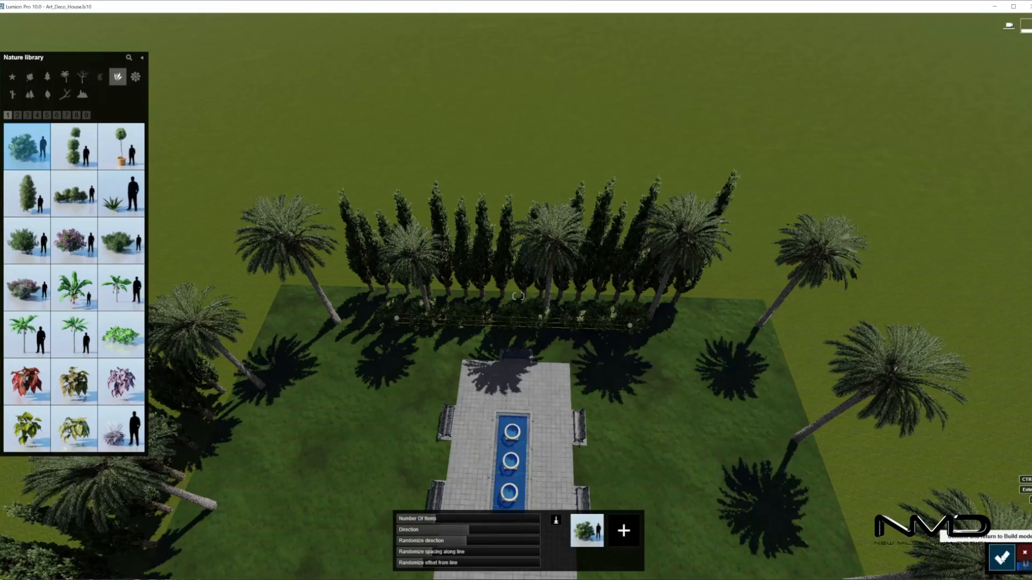
{"action": "left_click", "coordinate": [1002, 560]}
Place a line of the bushes behind the hedge on one side of the forecourt, adjust its number of items, and accept it
{"action": "mouse_move", "coordinate": [486, 406]}
{"action": "right_mouse_down"}
{"action": "mouse_move", "coordinate": [532, 371]}
{"action": "mouse_move", "coordinate": [510, 411]}
{"action": "mouse_move", "coordinate": [483, 414]}
{"action": "right_mouse_up"}
{"action": "key", "text": "s"}
{"action": "key", "text": "w"}
{"action": "key", "text": "s"}
{"action": "right_click_drag", "start_coordinate": [516, 295], "coordinate": [502, 379]}
{"action": "key", "text": "w"}
{"action": "key", "text": "w"}
{"action": "key", "text": "s"}
{"action": "right_click_drag", "start_coordinate": [530, 440], "coordinate": [387, 489]}
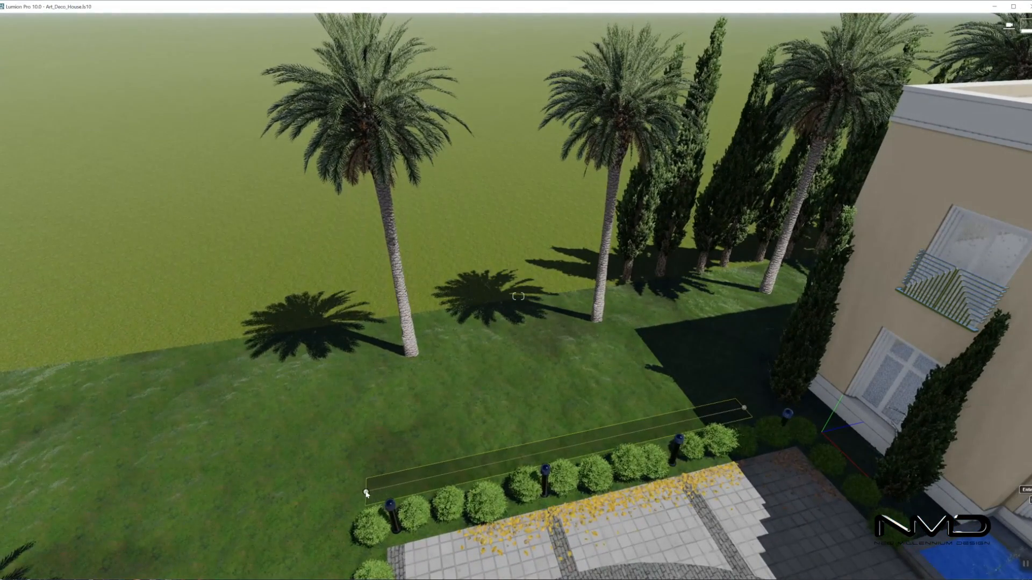
{"action": "left_click", "coordinate": [366, 492]}
{"action": "left_click_drag", "start_coordinate": [429, 522], "coordinate": [427, 520]}
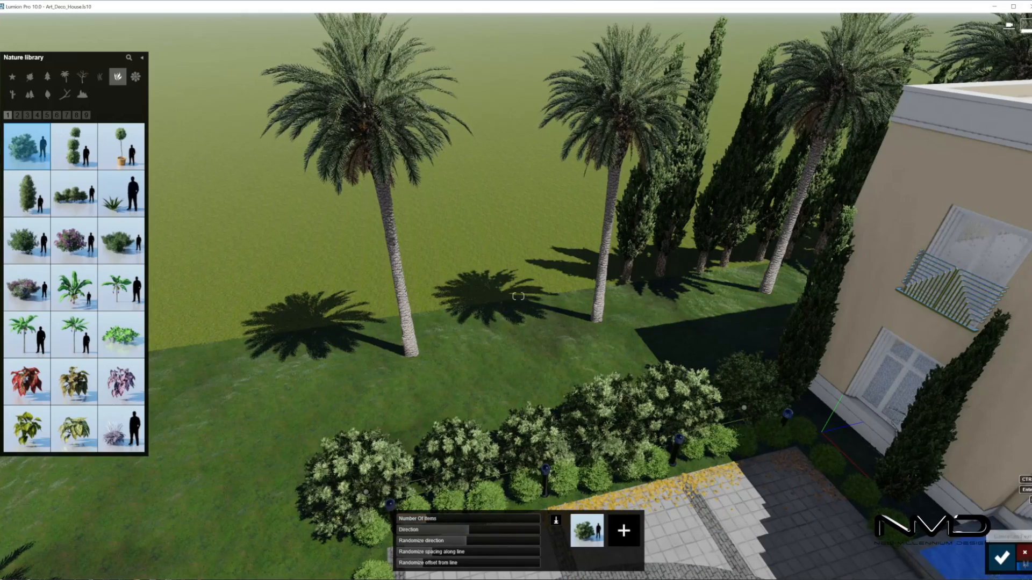
{"action": "left_click", "coordinate": [1006, 559]}
Place a matching line of bushes behind the hedge on the car's side of the forecourt and accept it
{"action": "right_click_drag", "start_coordinate": [456, 253], "coordinate": [541, 259]}
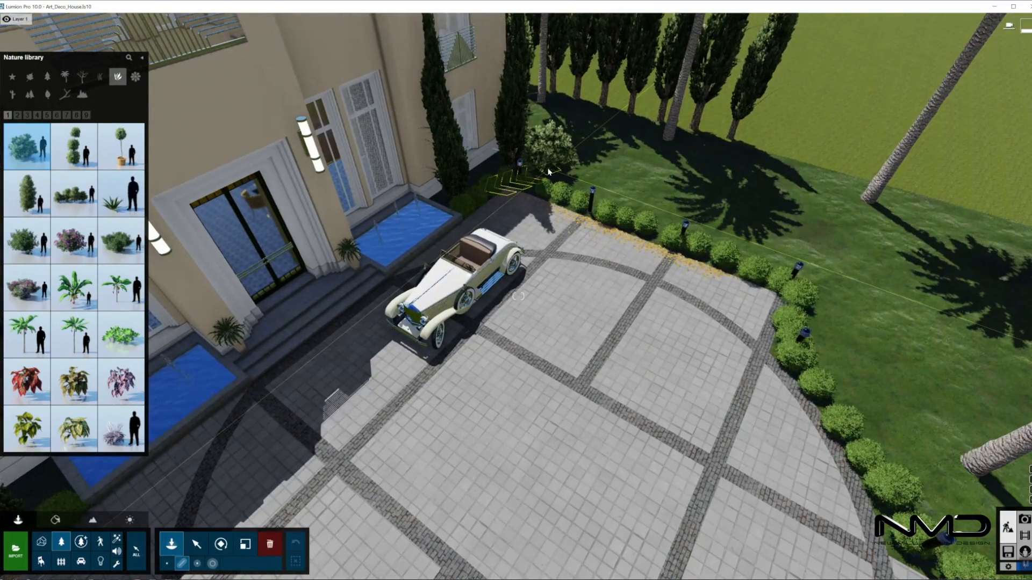
{"action": "left_click", "coordinate": [549, 170]}
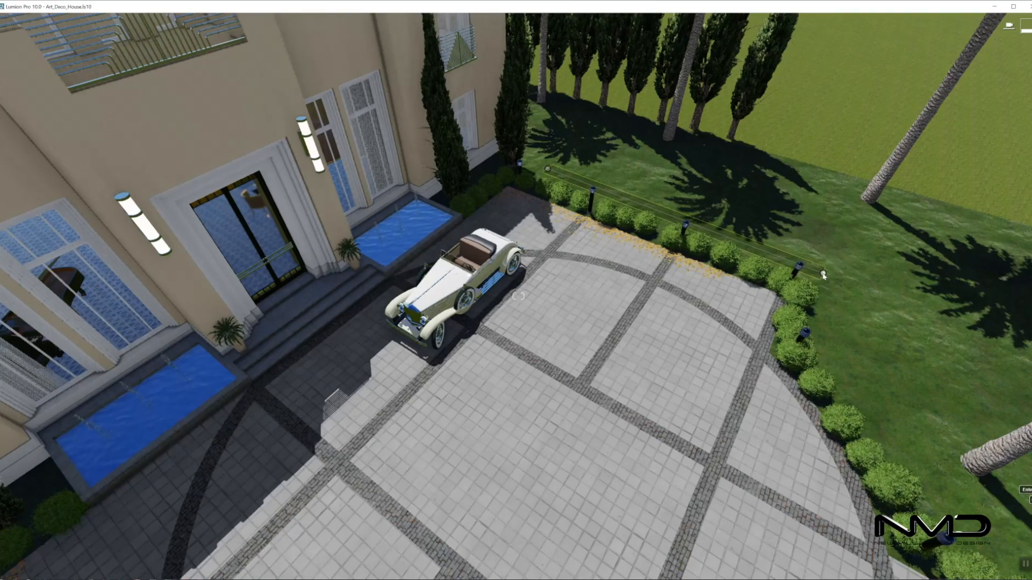
{"action": "left_click", "coordinate": [823, 275]}
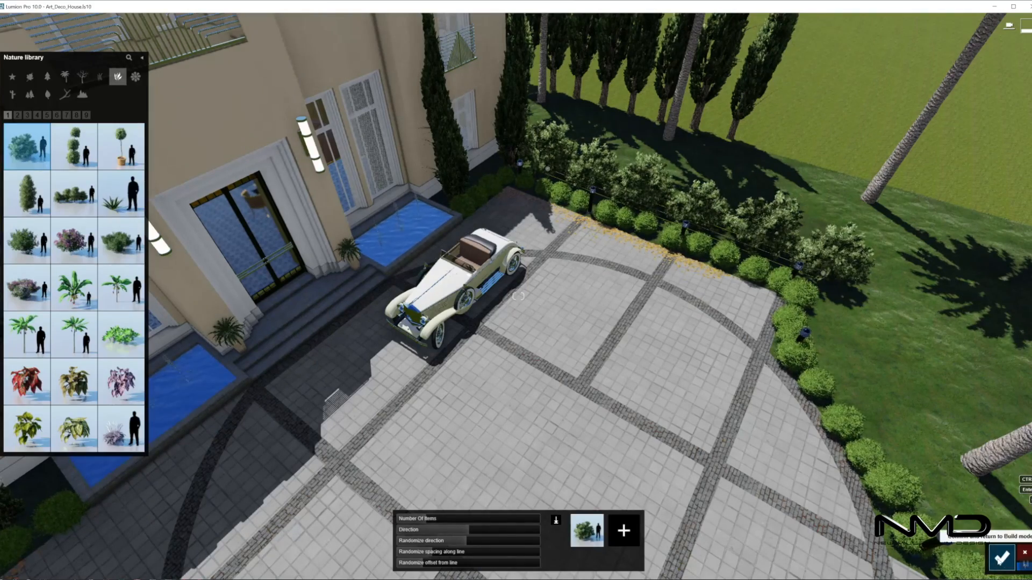
{"action": "left_click", "coordinate": [998, 560]}
Place single leafy shrubs from page 2 of the Plants category around the cypresses beside the fountain pool farther from the car
{"action": "right_click_drag", "start_coordinate": [681, 301], "coordinate": [429, 304]}
{"action": "key", "text": "s"}
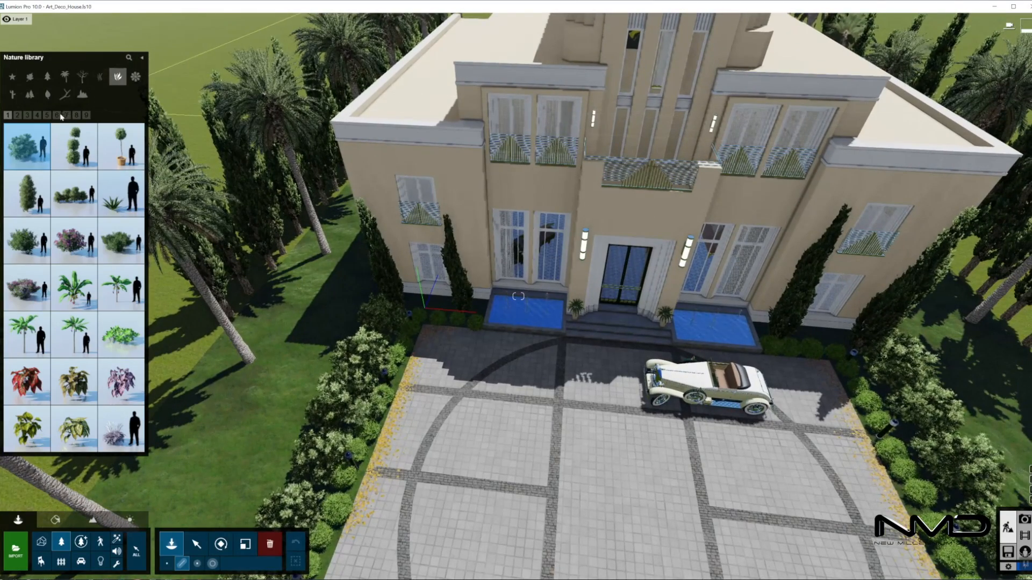
{"action": "left_click", "coordinate": [28, 115]}
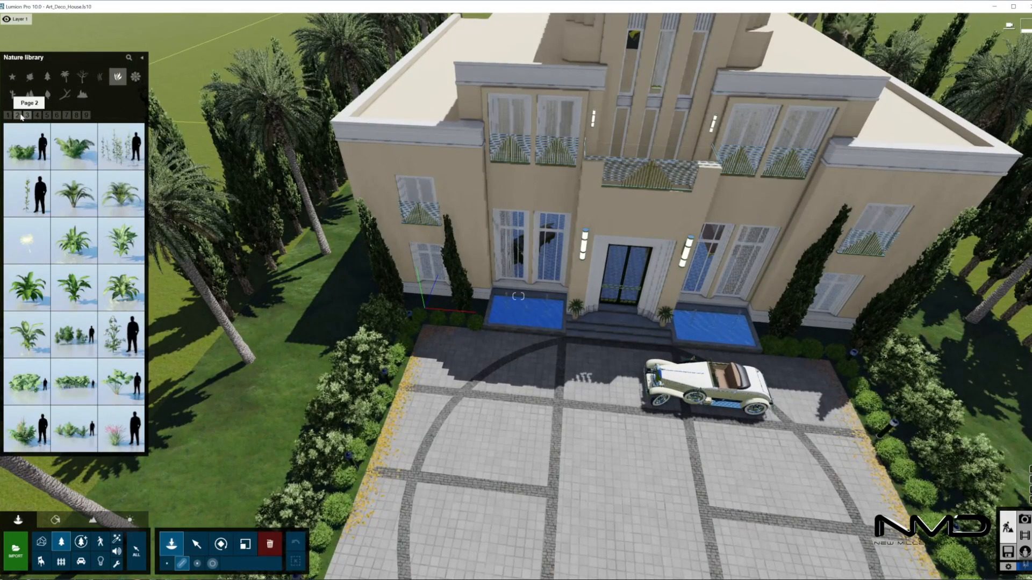
{"action": "left_click", "coordinate": [20, 116]}
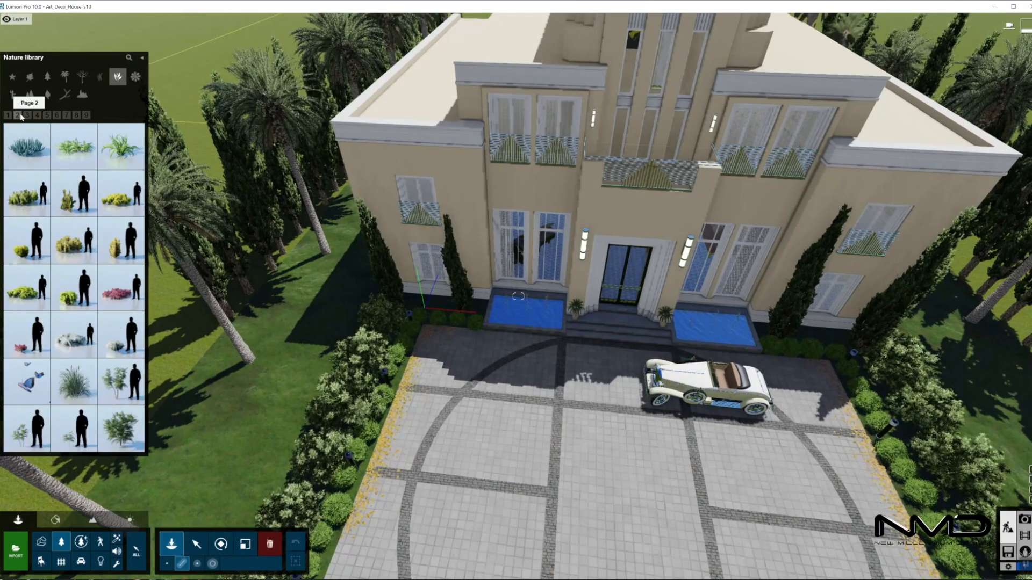
{"action": "left_click", "coordinate": [135, 398]}
{"action": "key", "text": "w"}
{"action": "right_click_drag", "start_coordinate": [475, 422], "coordinate": [441, 387]}
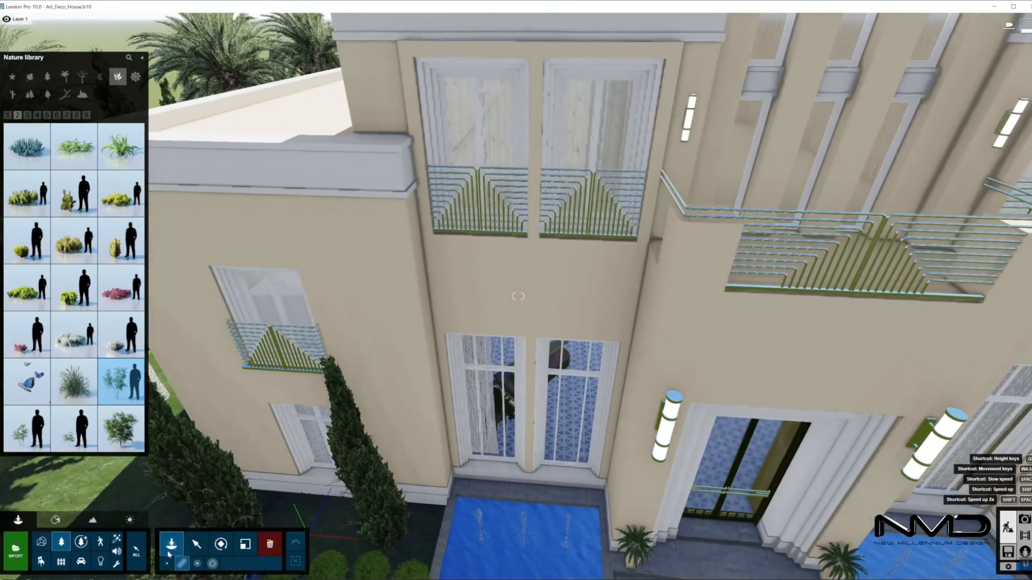
{"action": "right_click_drag", "start_coordinate": [318, 317], "coordinate": [304, 398]}
{"action": "left_click", "coordinate": [290, 404]}
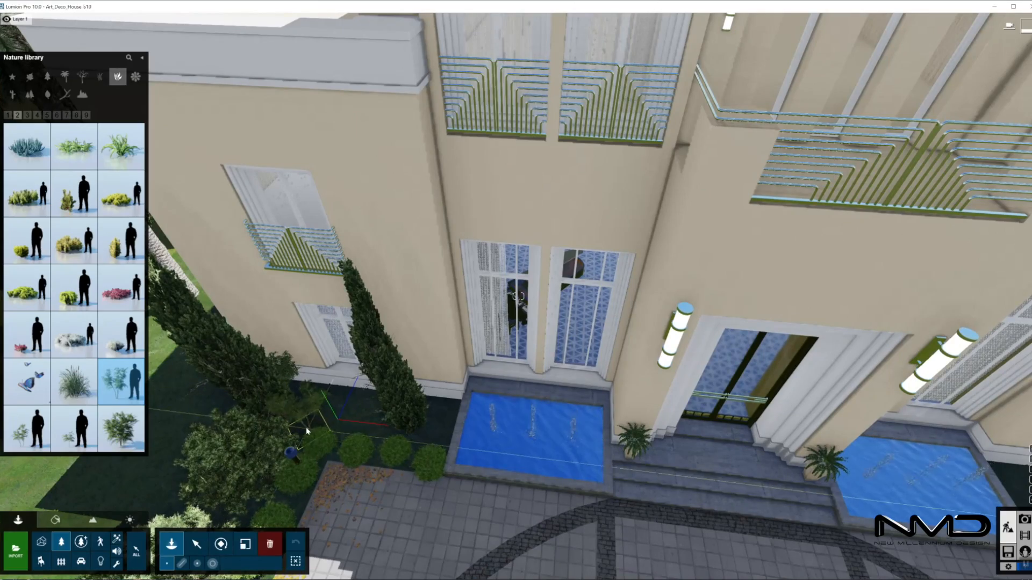
{"action": "left_click", "coordinate": [306, 427]}
{"action": "left_click", "coordinate": [358, 422]}
{"action": "left_click", "coordinate": [433, 425]}
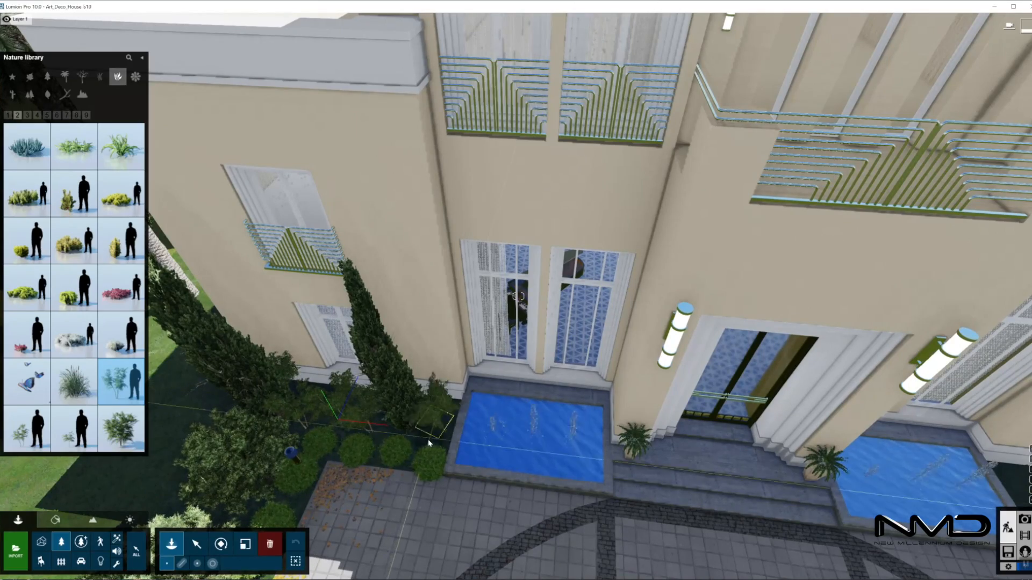
Place more of the same shrub around the cypresses beside the fountain pool on the car's side of the entrance
{"action": "right_click_drag", "start_coordinate": [670, 465], "coordinate": [753, 463]}
{"action": "right_click_drag", "start_coordinate": [505, 451], "coordinate": [569, 436]}
{"action": "key", "text": "w"}
{"action": "left_click", "coordinate": [540, 427]}
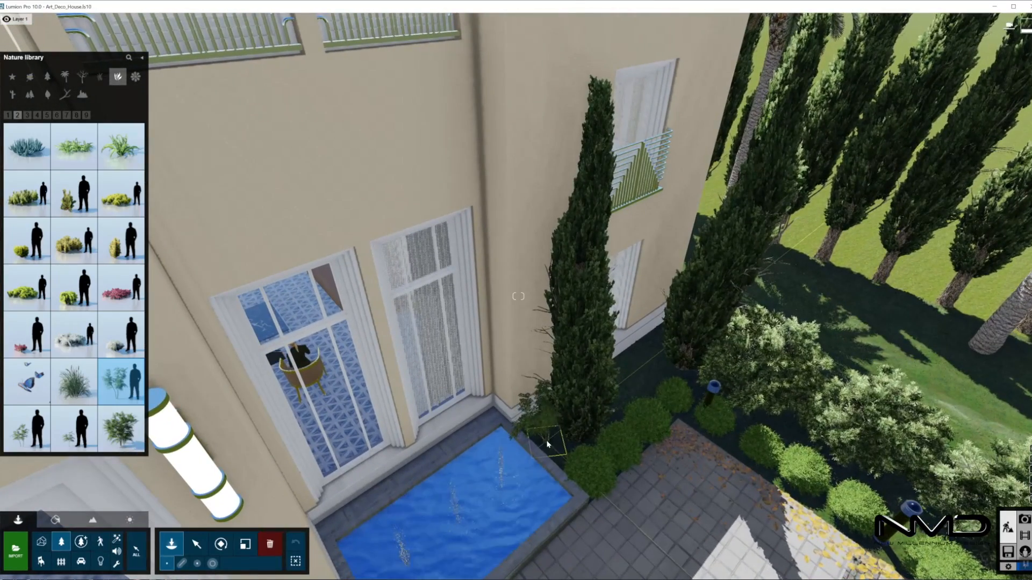
{"action": "left_click", "coordinate": [648, 413]}
{"action": "left_click", "coordinate": [625, 396]}
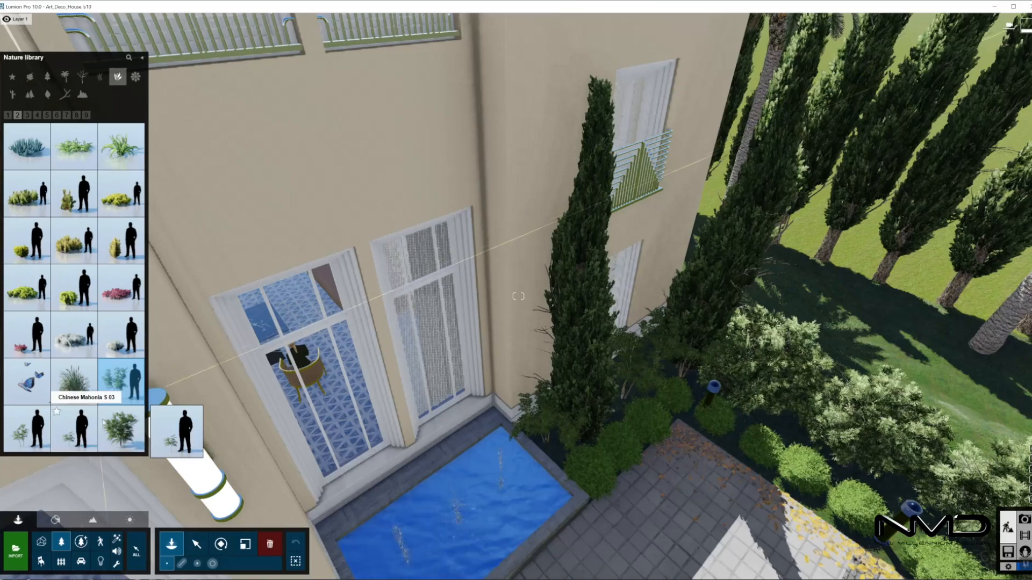
{"action": "left_click", "coordinate": [121, 428]}
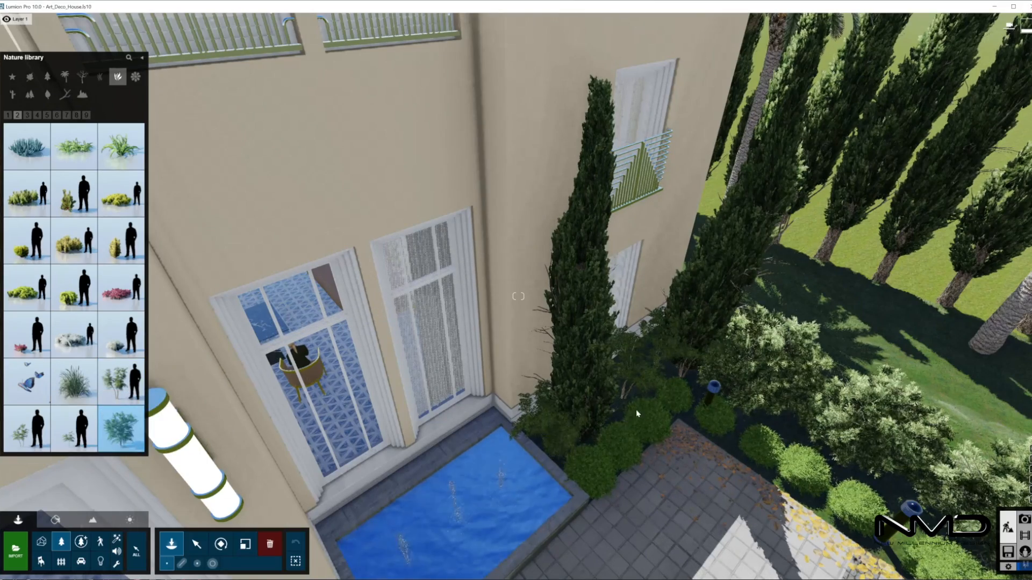
{"action": "right_click_drag", "start_coordinate": [549, 417], "coordinate": [482, 337]}
{"action": "key", "text": "s"}
{"action": "key", "text": "w"}
{"action": "right_click_drag", "start_coordinate": [376, 301], "coordinate": [456, 269]}
{"action": "key", "text": "s"}
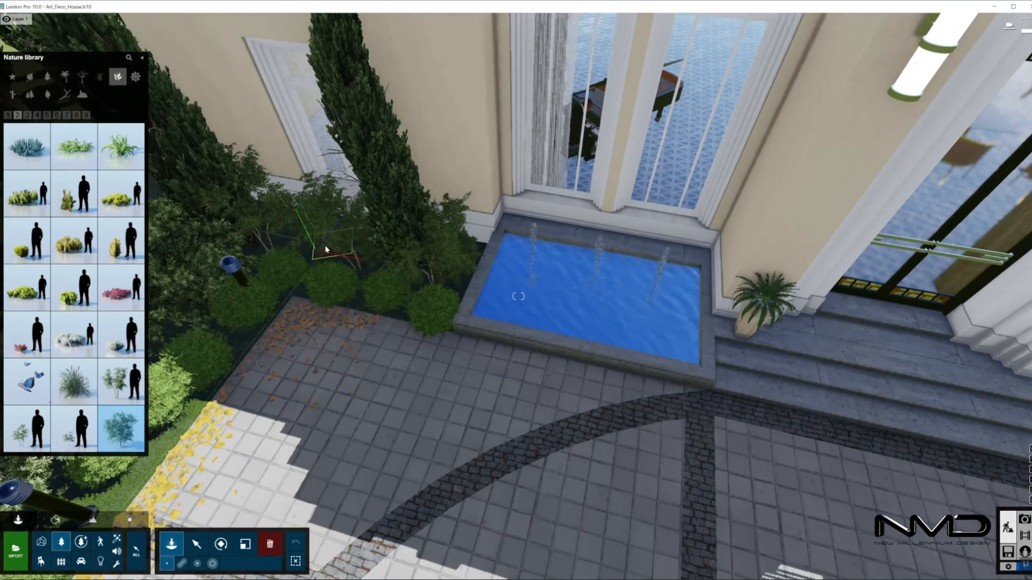
{"action": "key", "text": "s"}
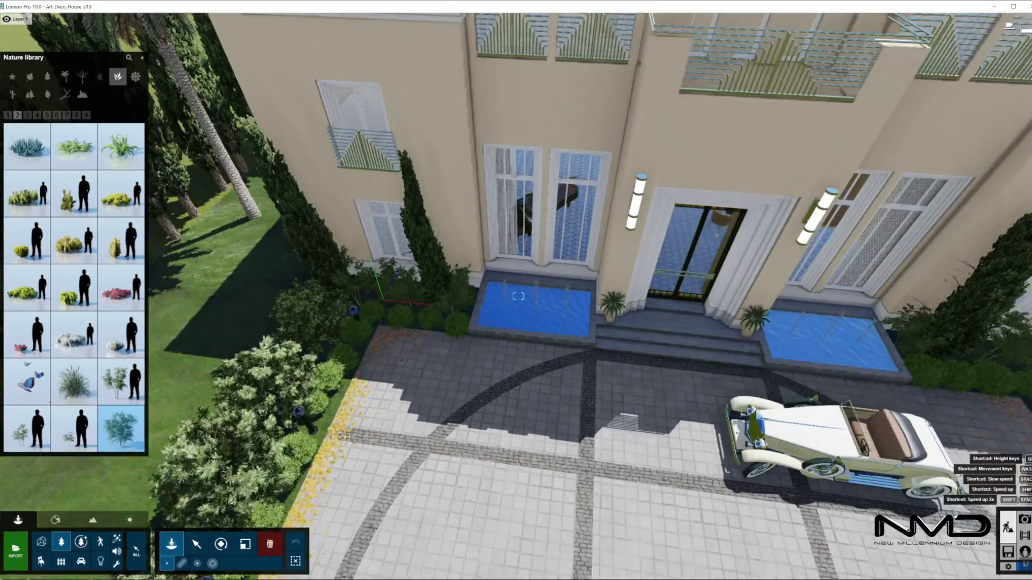
{"action": "key", "text": "s"}
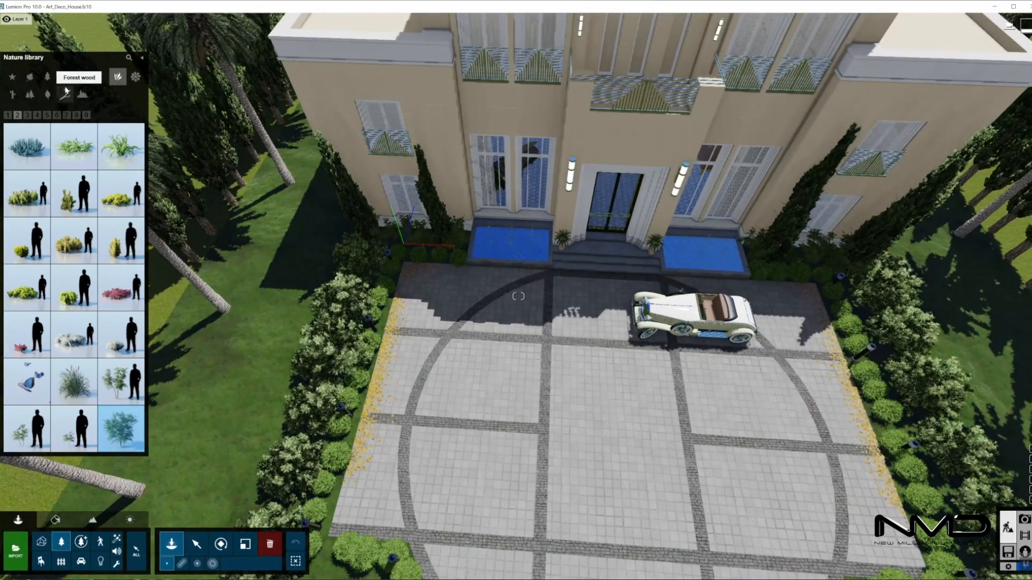
Draw a mass placement line of the bushy palm, third on the palm category's first page, behind the bushes on the side away from the car
{"action": "left_click", "coordinate": [65, 77]}
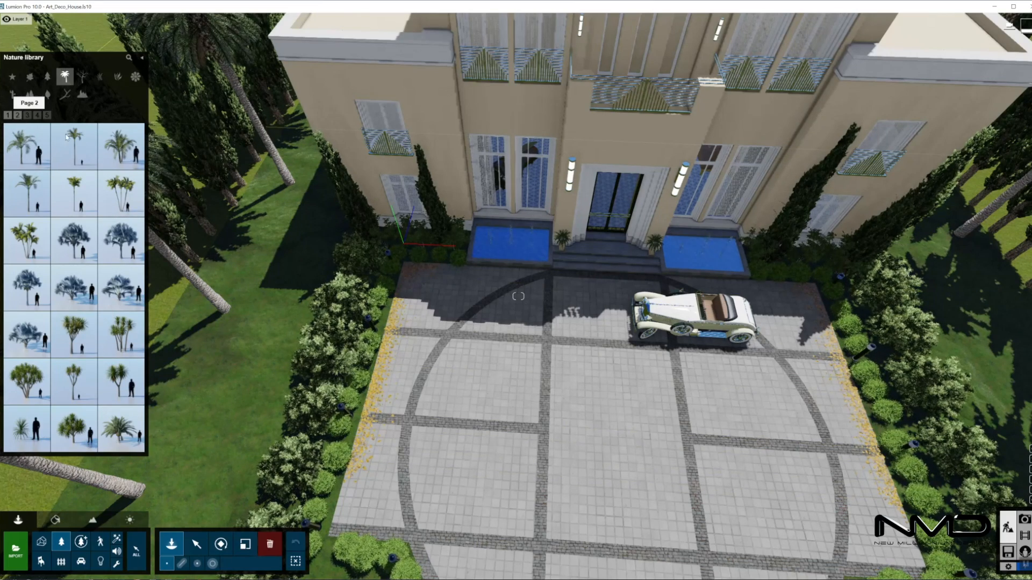
{"action": "left_click", "coordinate": [138, 161]}
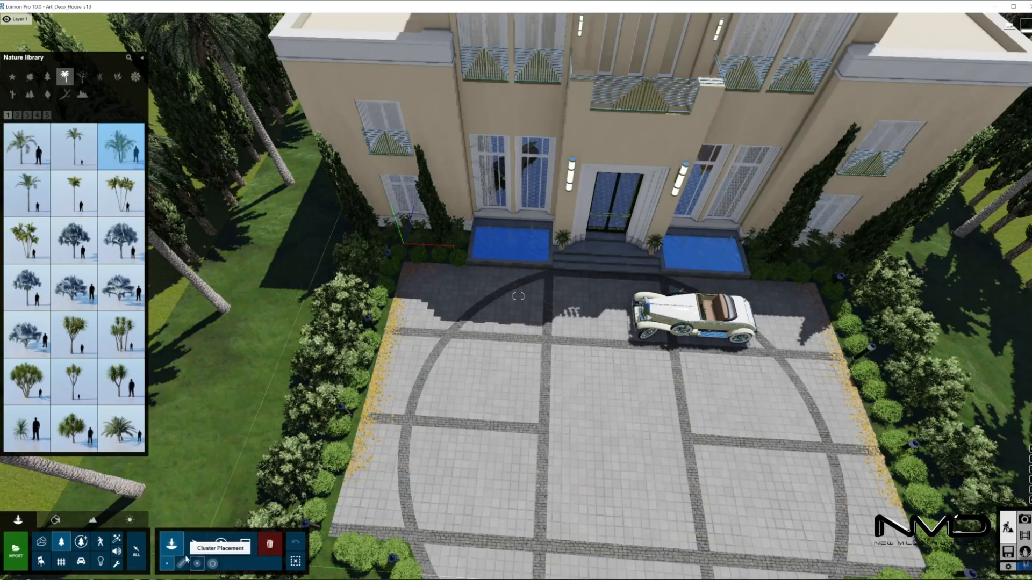
{"action": "left_click", "coordinate": [321, 238]}
{"action": "right_click_drag", "start_coordinate": [322, 235], "coordinate": [319, 295]}
{"action": "left_click", "coordinate": [294, 313]}
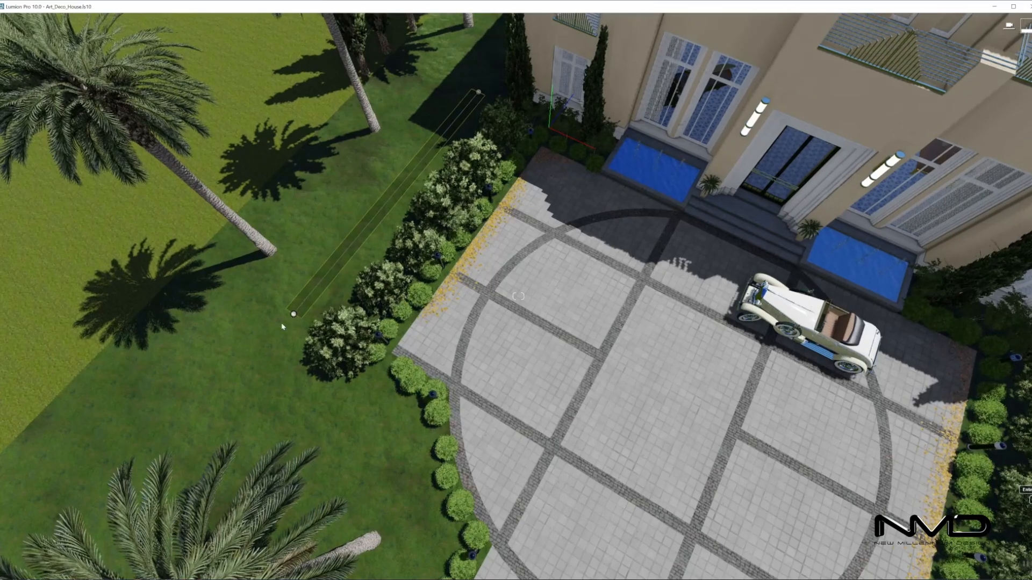
{"action": "key", "text": "Return"}
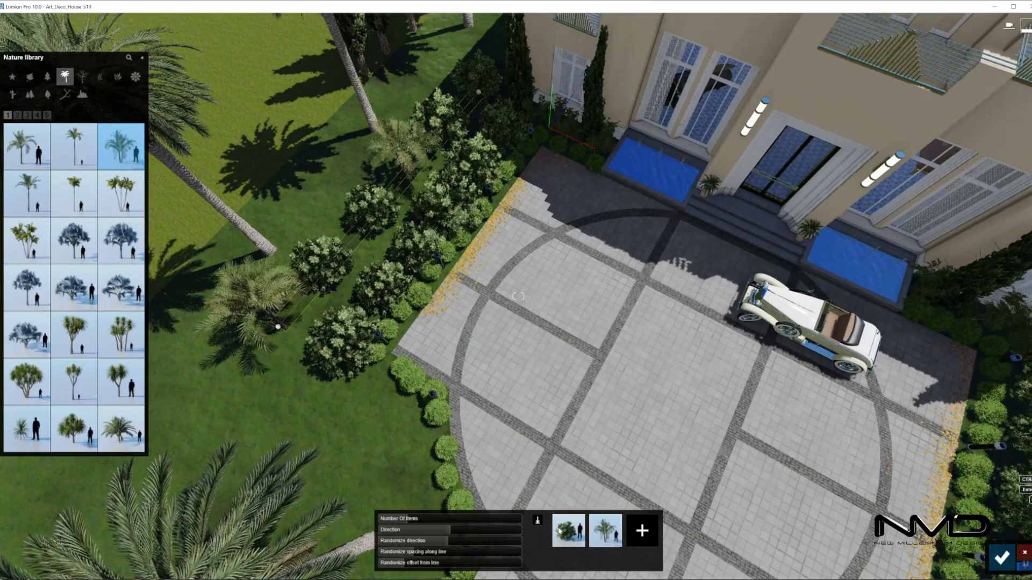
Remove the bush from the palm line, increase its number of items and random offset from the line, and accept it
{"action": "left_click", "coordinate": [578, 520]}
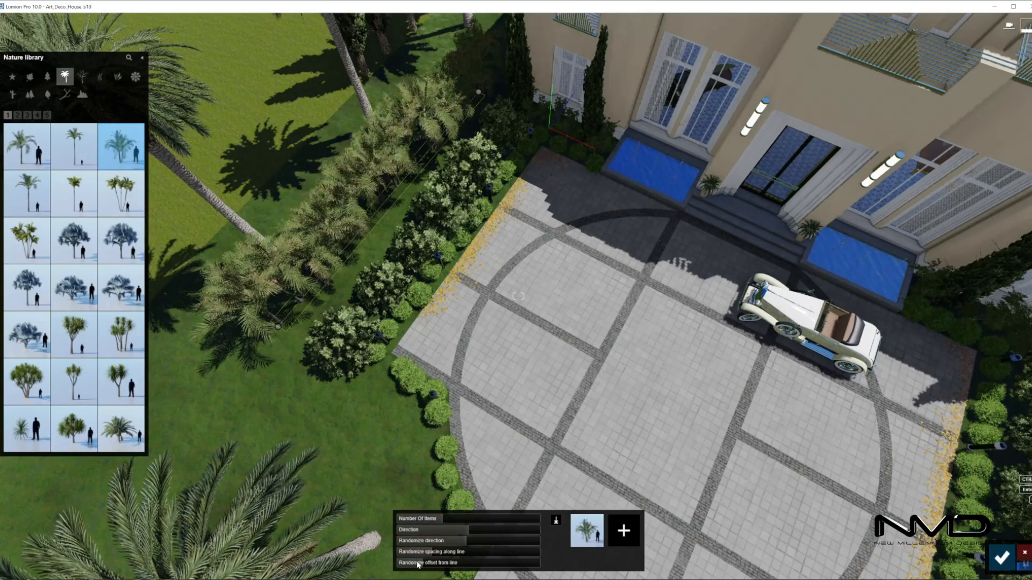
{"action": "left_click_drag", "start_coordinate": [511, 557], "coordinate": [484, 560]}
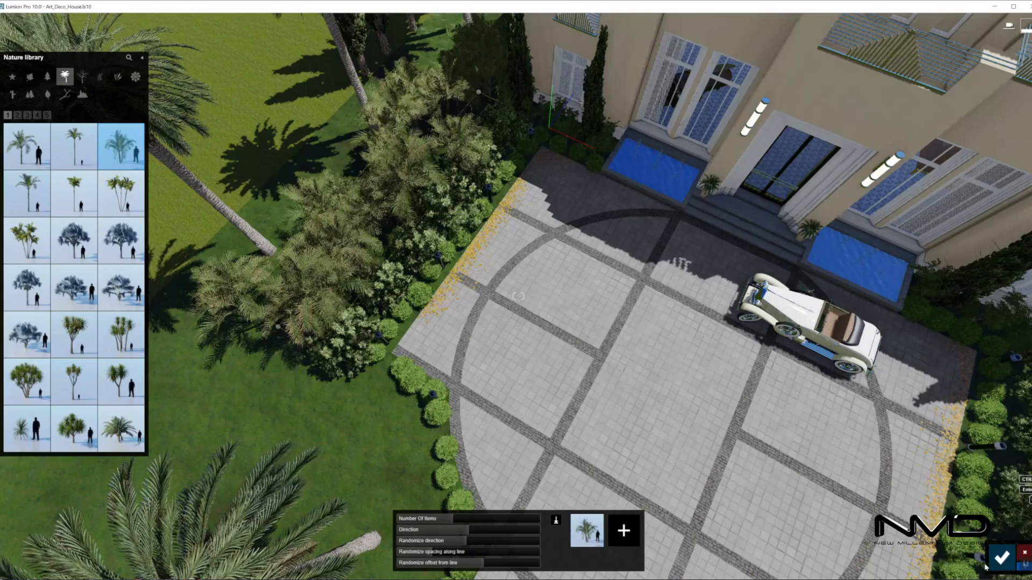
{"action": "left_click", "coordinate": [1001, 558]}
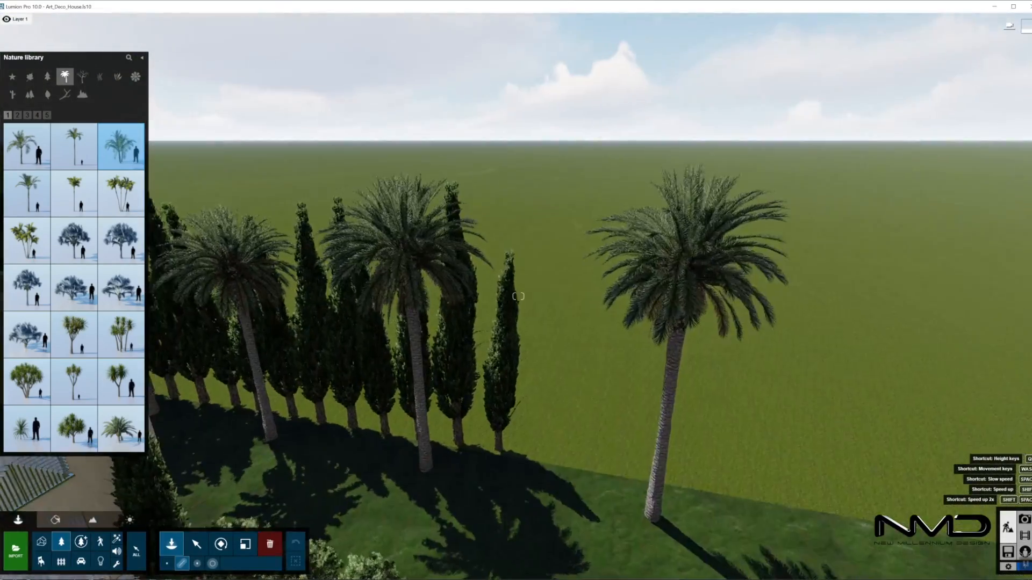
Place a line of the bushy palms behind the bushes on the car's side, set its random offset from the line to 1.1, and accept it
{"action": "key", "text": "w"}
{"action": "right_click_drag", "start_coordinate": [228, 258], "coordinate": [220, 368]}
{"action": "key", "text": "s"}
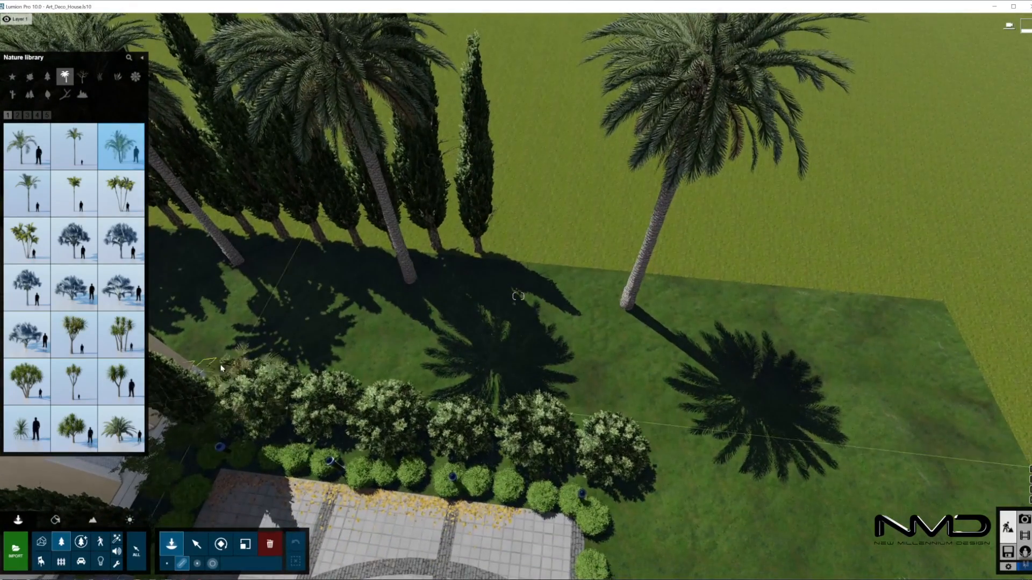
{"action": "left_click", "coordinate": [227, 338]}
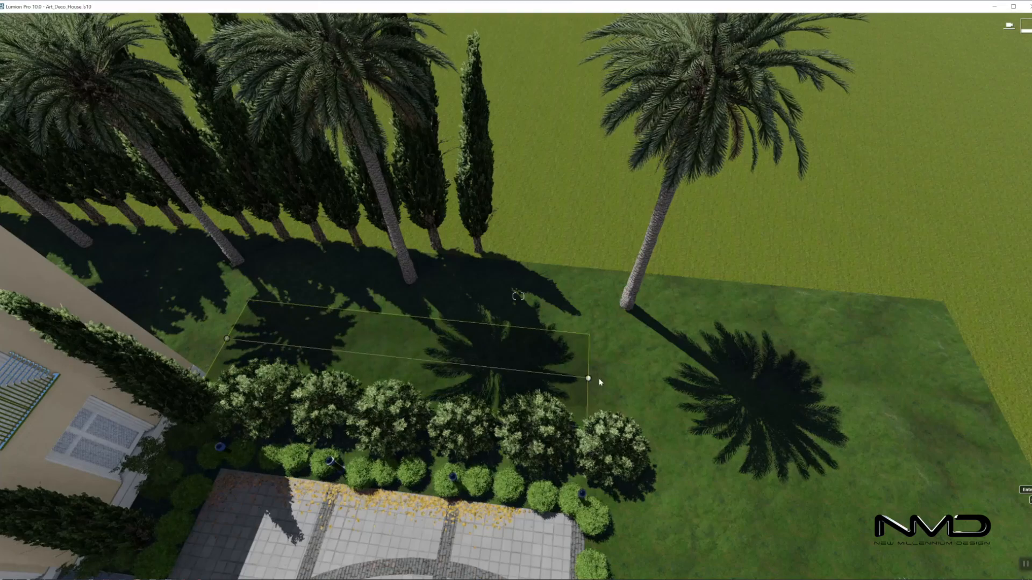
{"action": "left_click", "coordinate": [627, 385]}
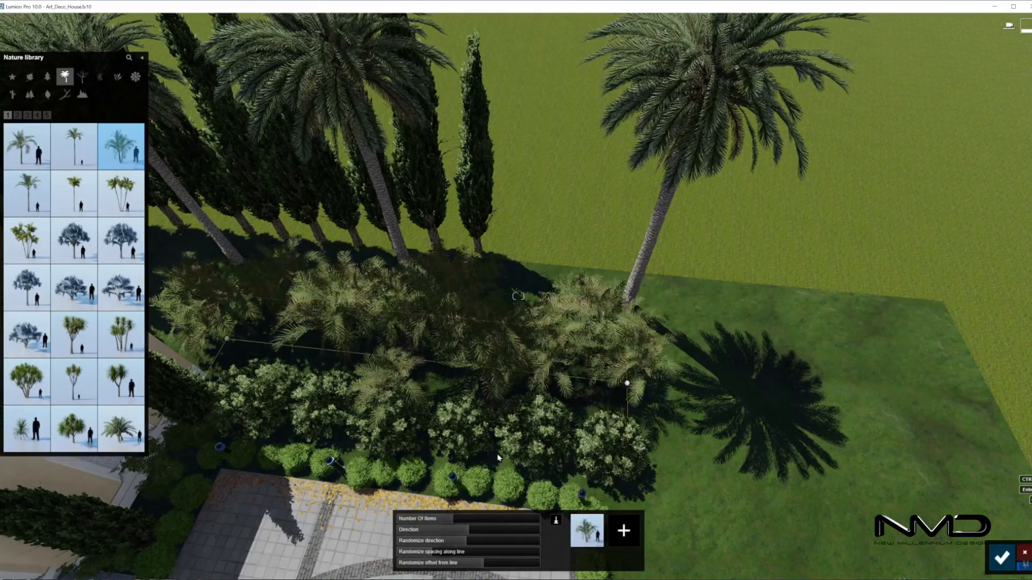
{"action": "left_click", "coordinate": [471, 553]}
{"action": "left_click", "coordinate": [469, 564]}
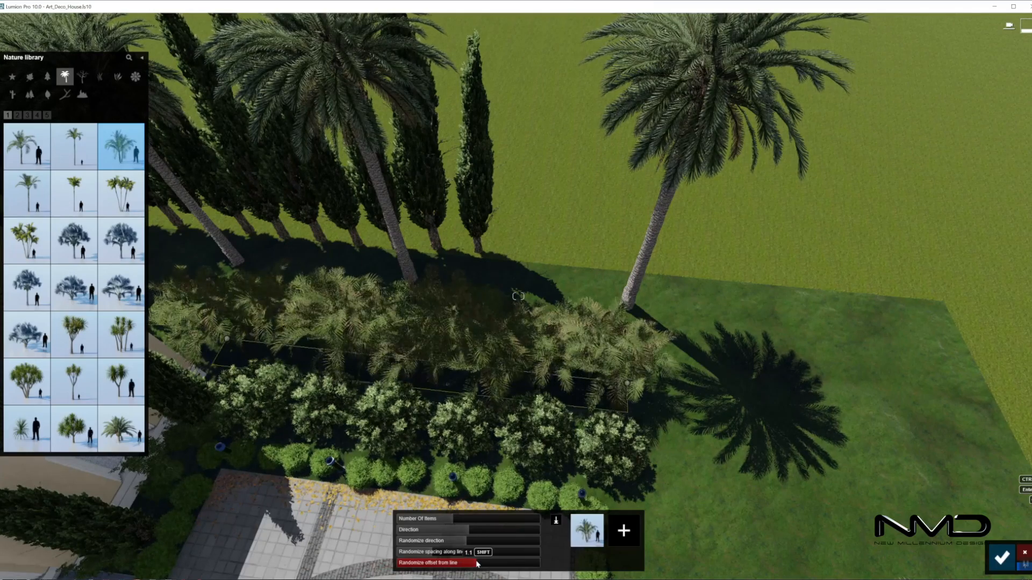
{"action": "left_click", "coordinate": [1001, 557]}
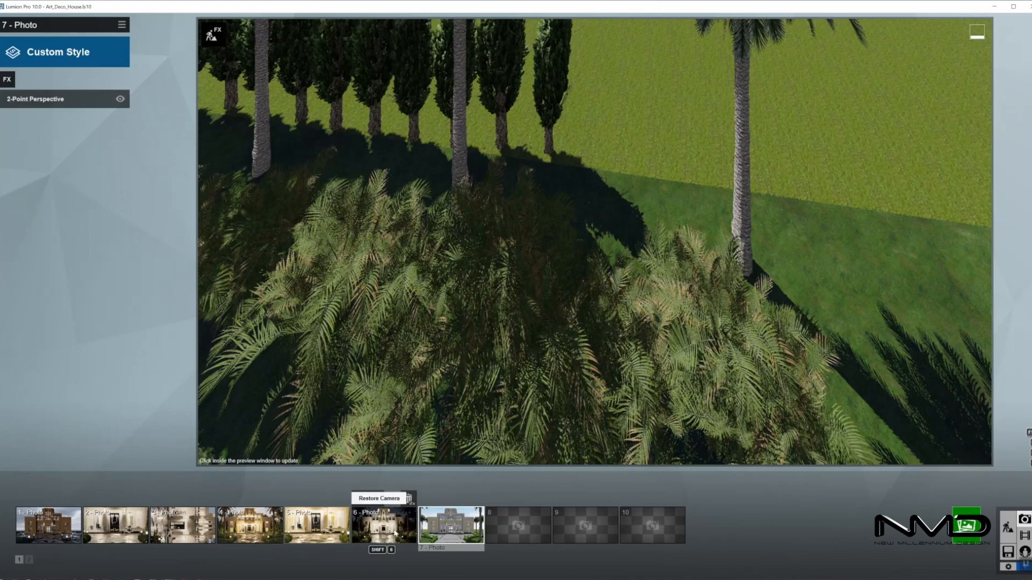
Restore the camera of photo 7, refresh its preview to check the planted front view, and return to Build mode
{"action": "left_click", "coordinate": [446, 498]}
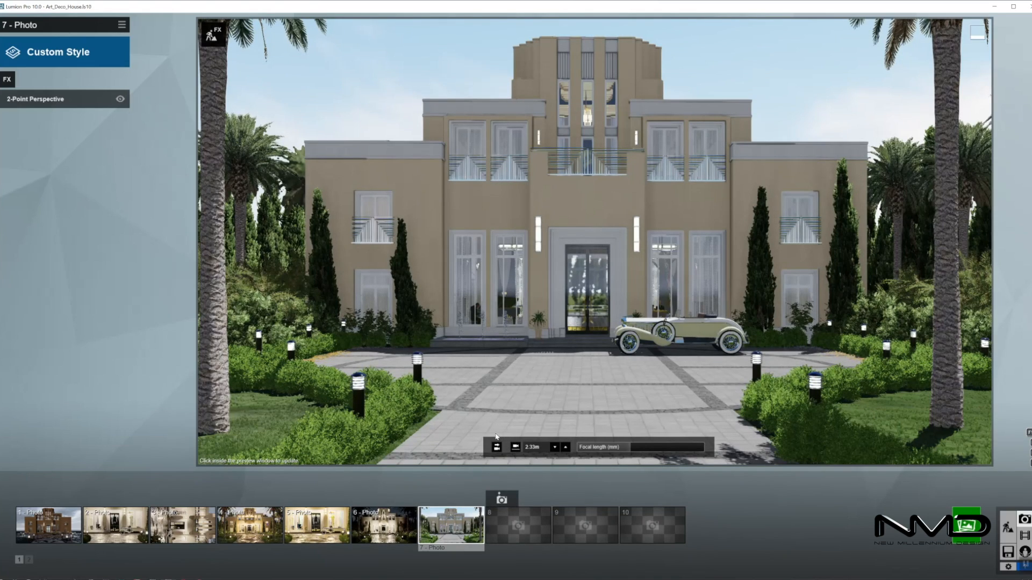
{"action": "left_click", "coordinate": [622, 295]}
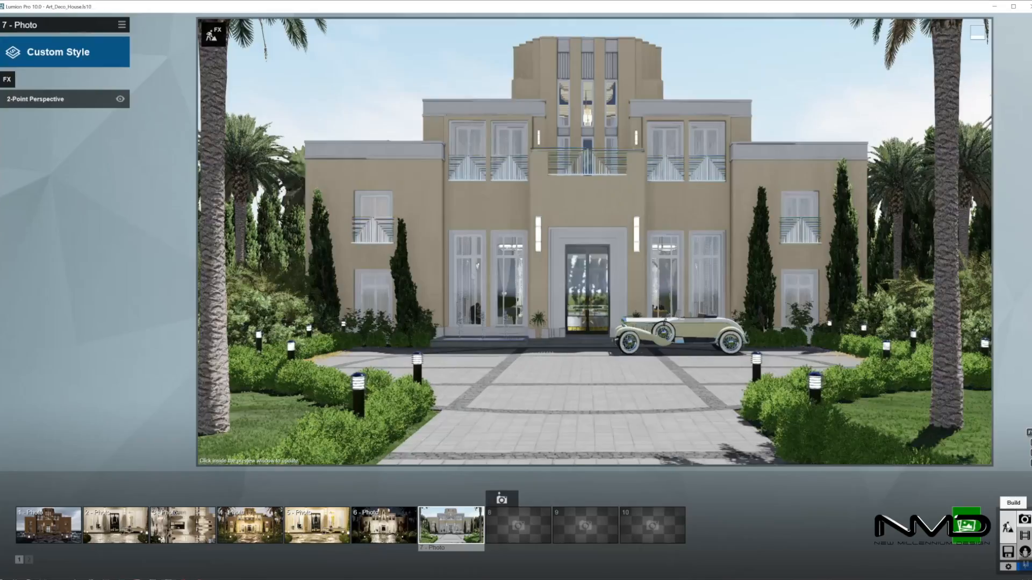
{"action": "left_click", "coordinate": [1007, 526]}
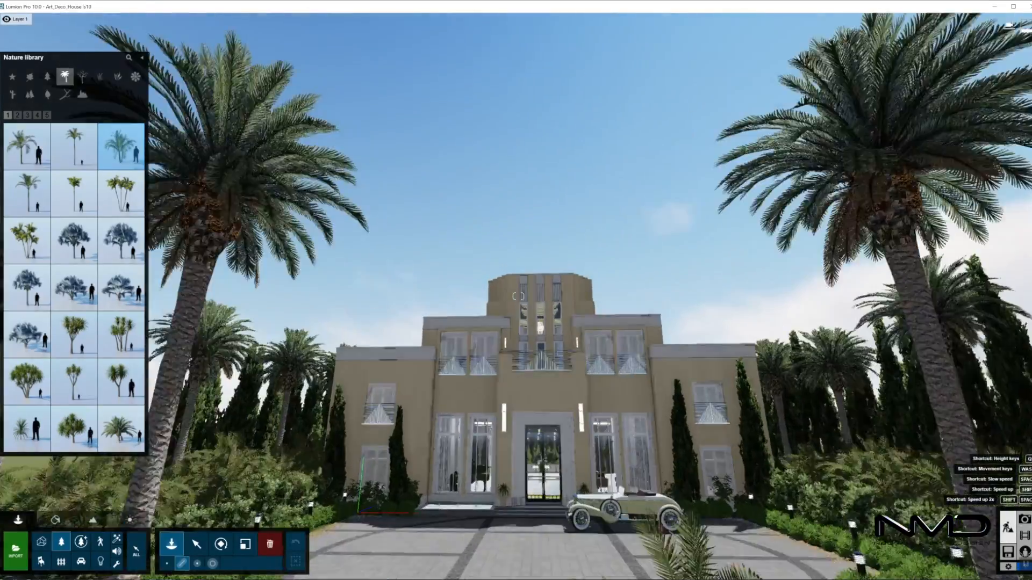
Place the low ground-cover plant, second on page 8 of the plants category, at the base of both front palms flanking the driveway
{"action": "key", "text": "w"}
{"action": "right_click_drag", "start_coordinate": [518, 296], "coordinate": [489, 371]}
{"action": "key", "text": "q"}
{"action": "key", "text": "s"}
{"action": "key", "text": "w"}
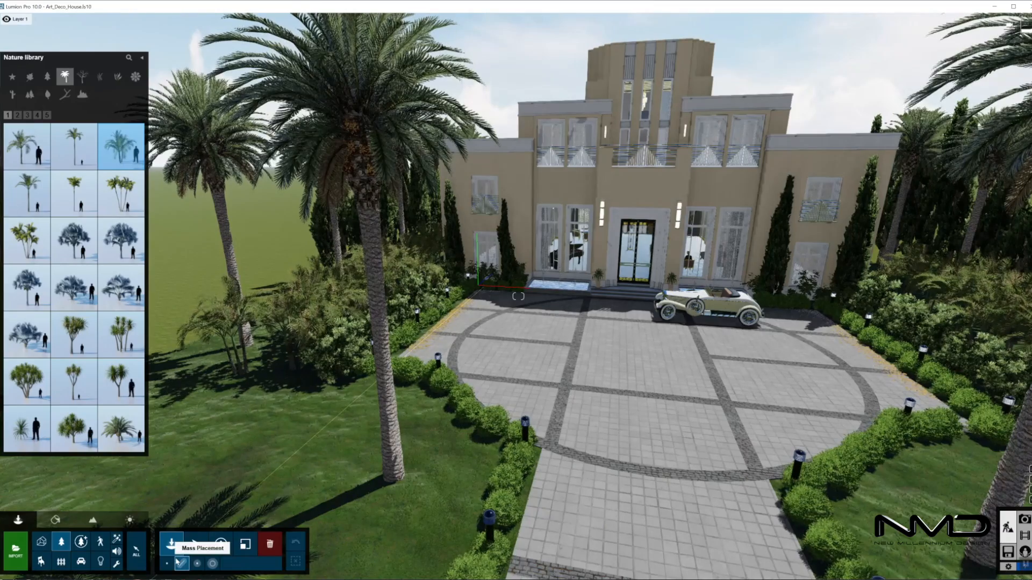
{"action": "left_click", "coordinate": [118, 77]}
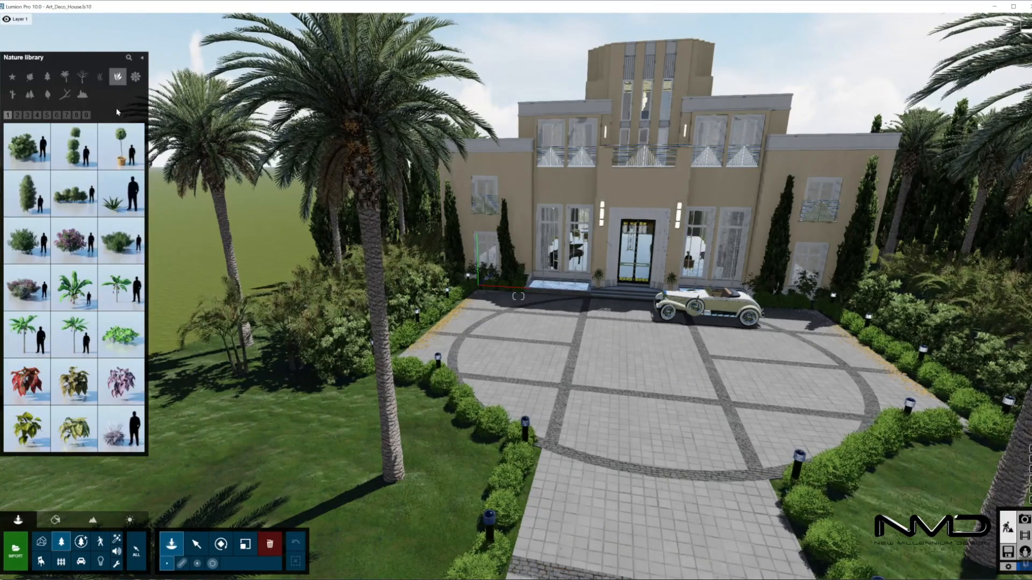
{"action": "left_click", "coordinate": [66, 115]}
{"action": "left_click", "coordinate": [78, 116]}
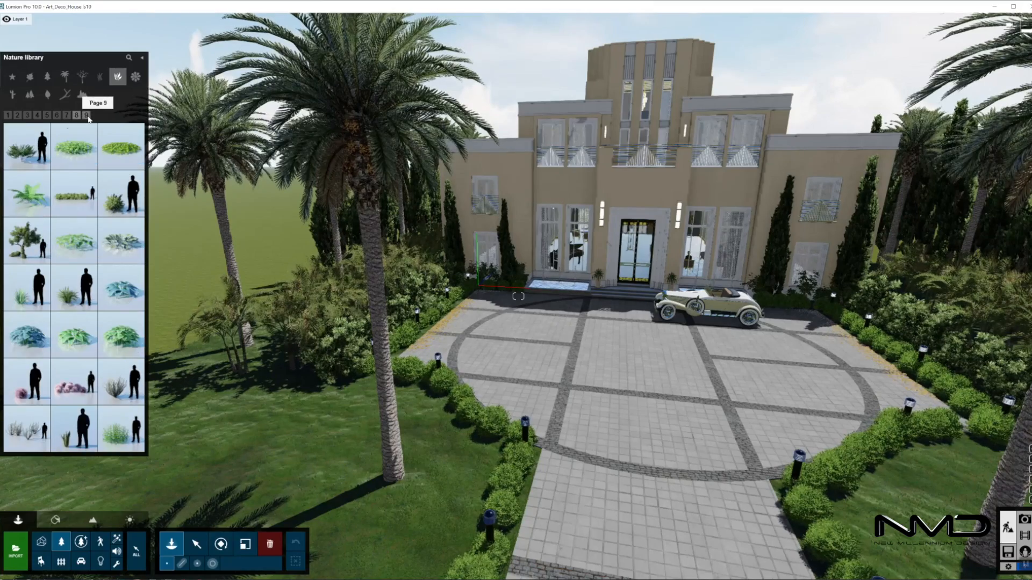
{"action": "left_click", "coordinate": [74, 146]}
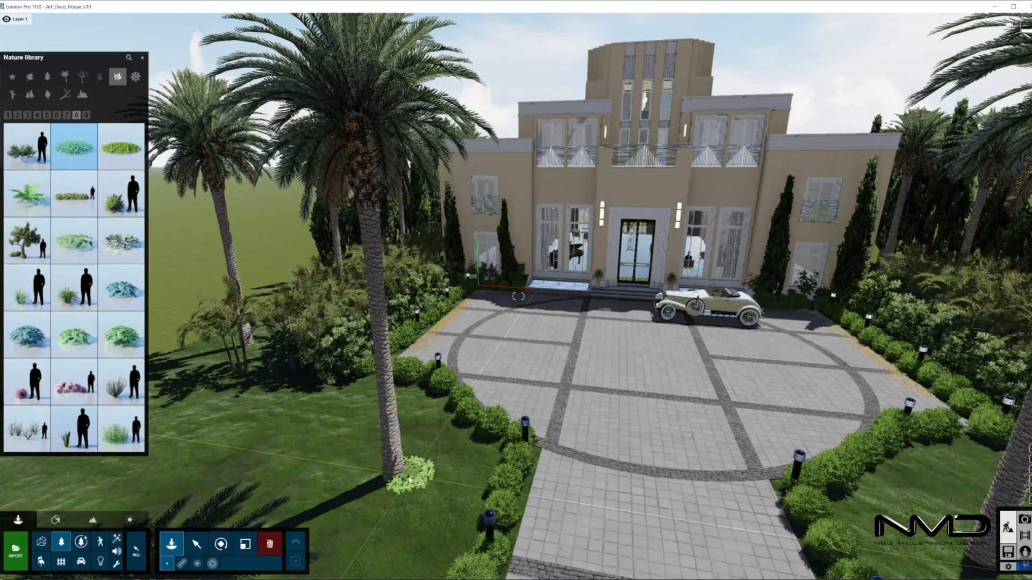
{"action": "left_click", "coordinate": [396, 478]}
{"action": "right_click_drag", "start_coordinate": [731, 517], "coordinate": [798, 519]}
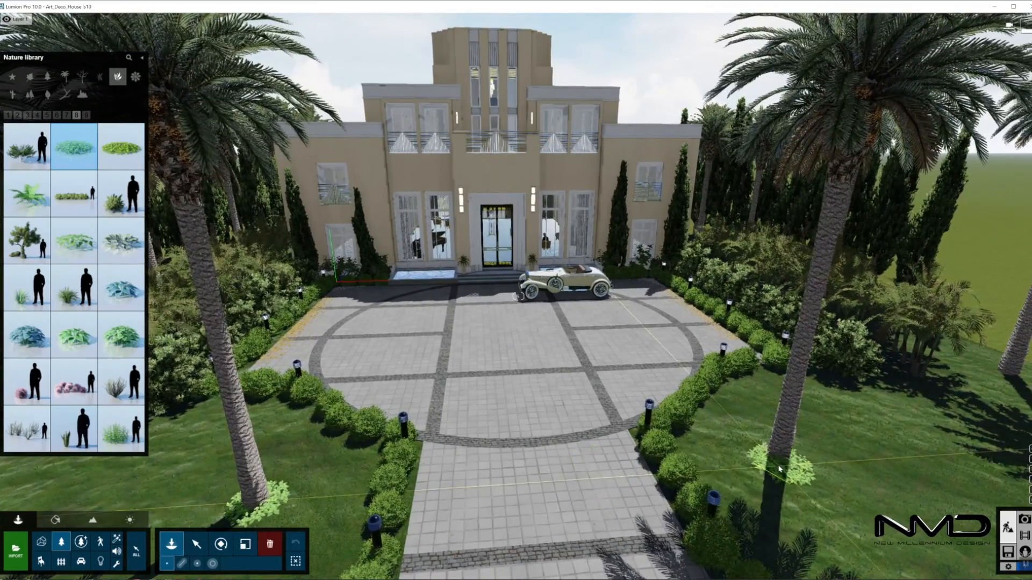
{"action": "left_click", "coordinate": [777, 463]}
Return to Photo mode and restore the camera of photo 7
{"action": "key", "text": "w"}
{"action": "right_click_drag", "start_coordinate": [541, 414], "coordinate": [513, 391]}
{"action": "key", "text": "s"}
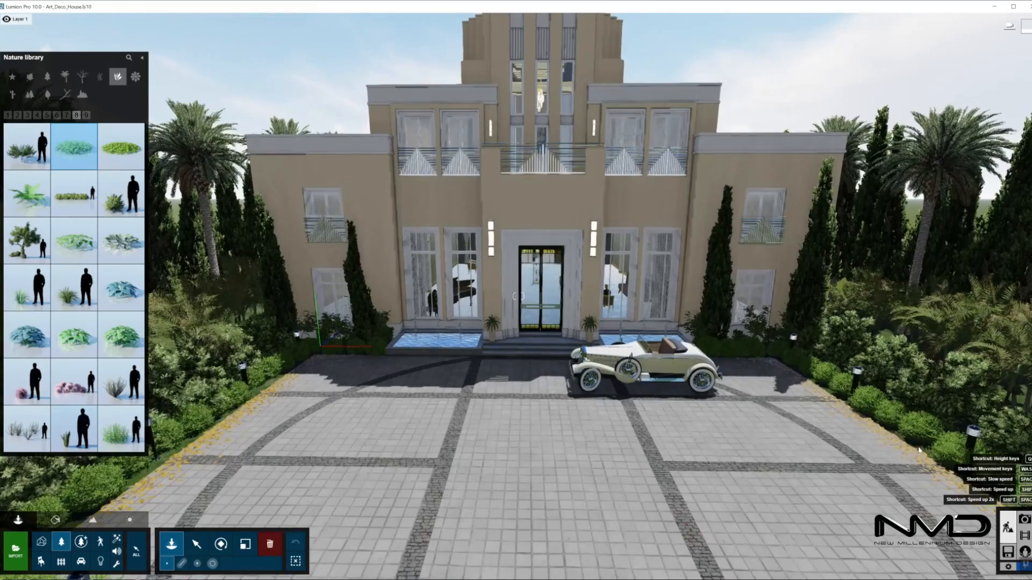
{"action": "left_click", "coordinate": [1024, 520]}
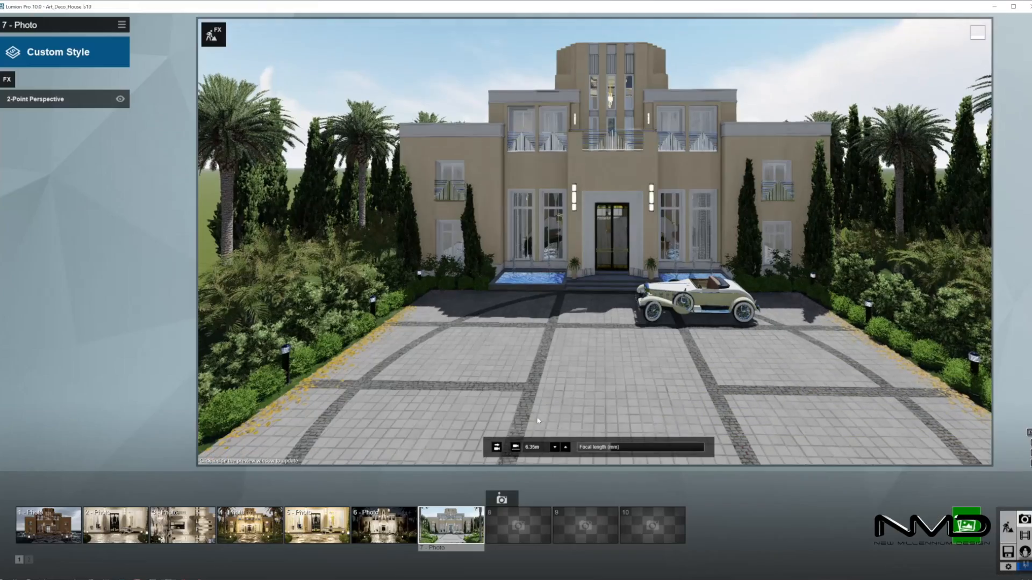
{"action": "left_click", "coordinate": [435, 539]}
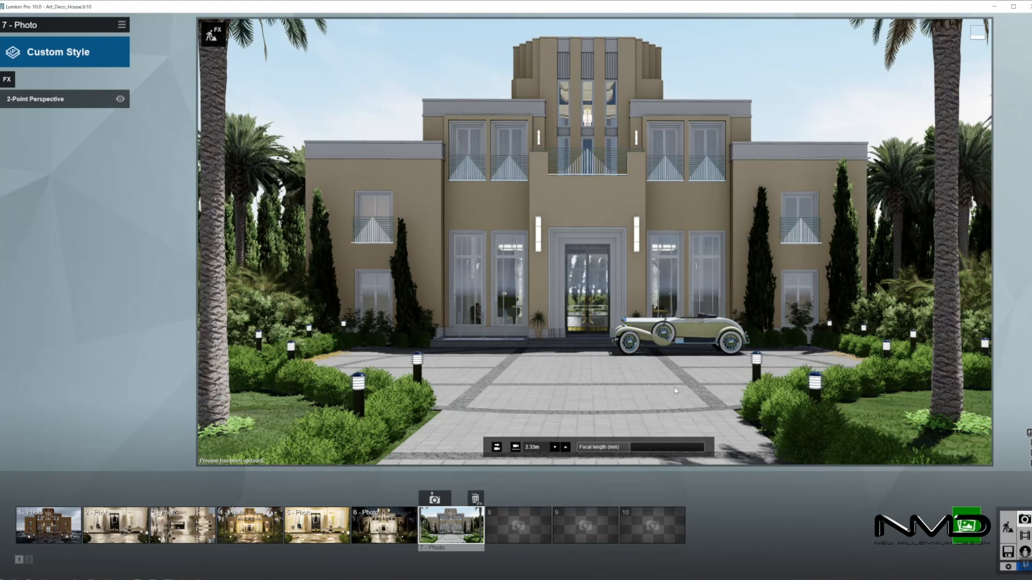
Apply the Realistic style to photo 7 and add the Lens Flare camera effect
{"action": "left_click", "coordinate": [75, 52]}
{"action": "left_click", "coordinate": [524, 224]}
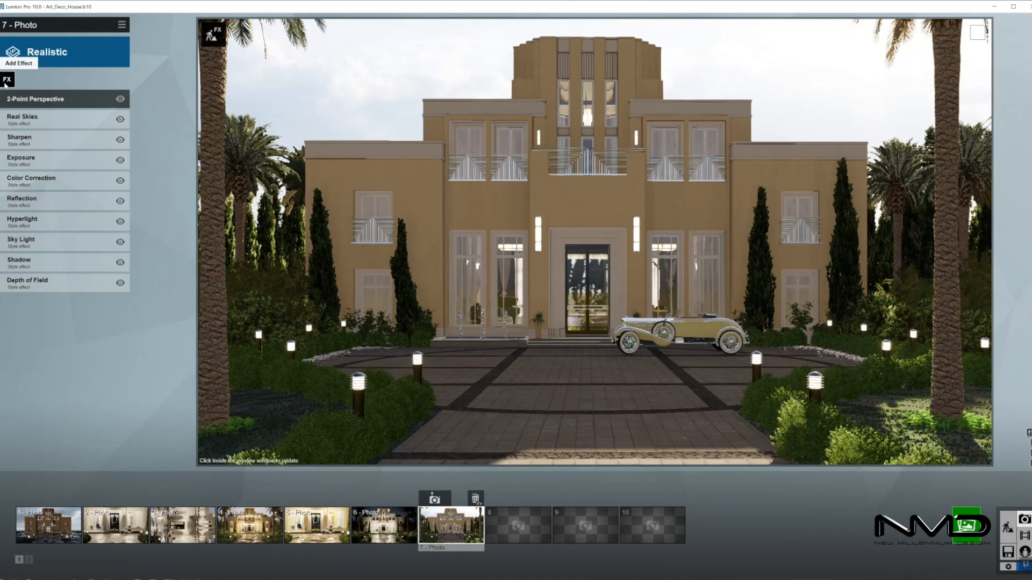
{"action": "left_click", "coordinate": [11, 80]}
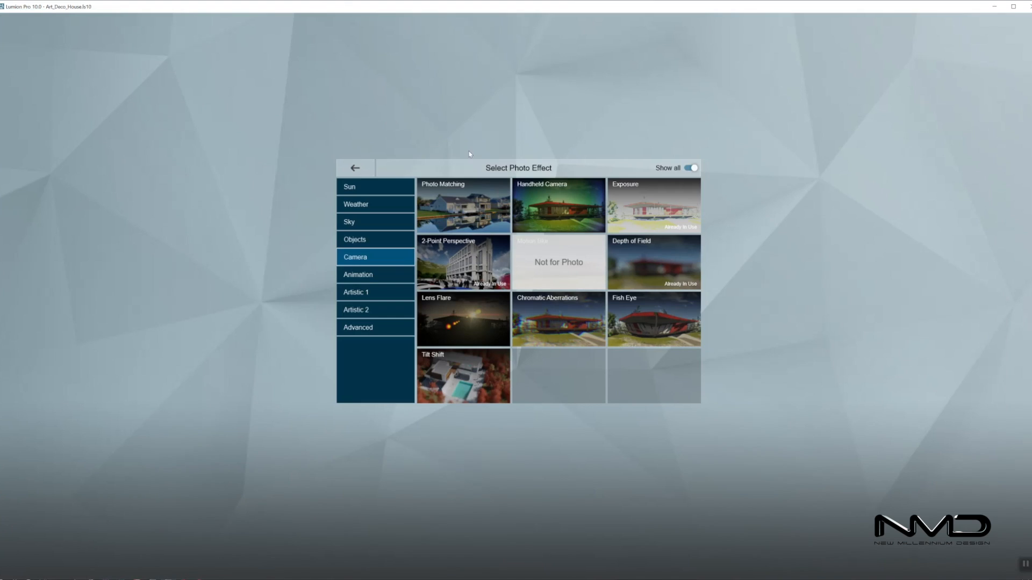
{"action": "left_click", "coordinate": [468, 324]}
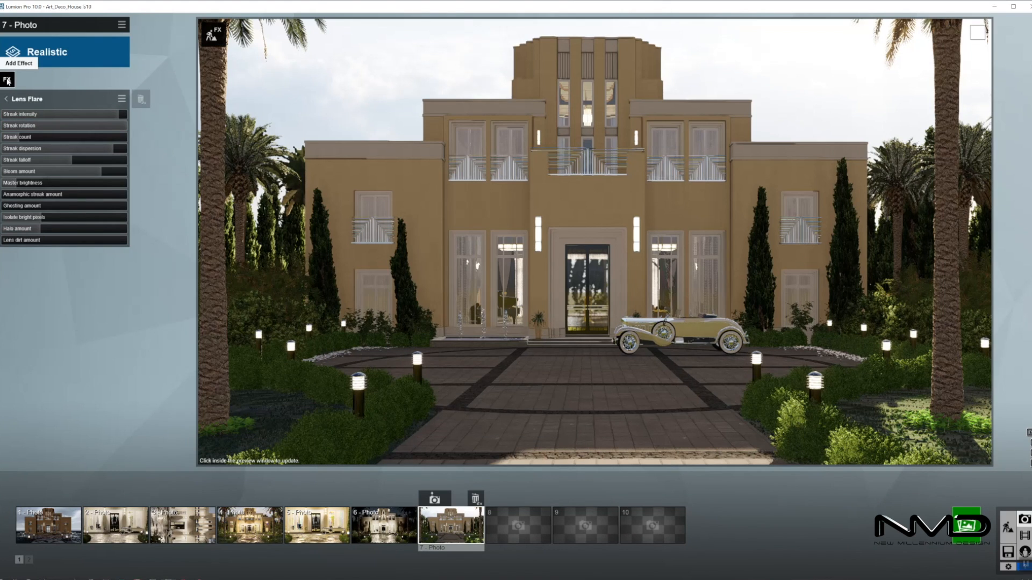
Add the Precipitation weather effect to photo 7 and set its particle quantity to 0.0
{"action": "left_click", "coordinate": [8, 81]}
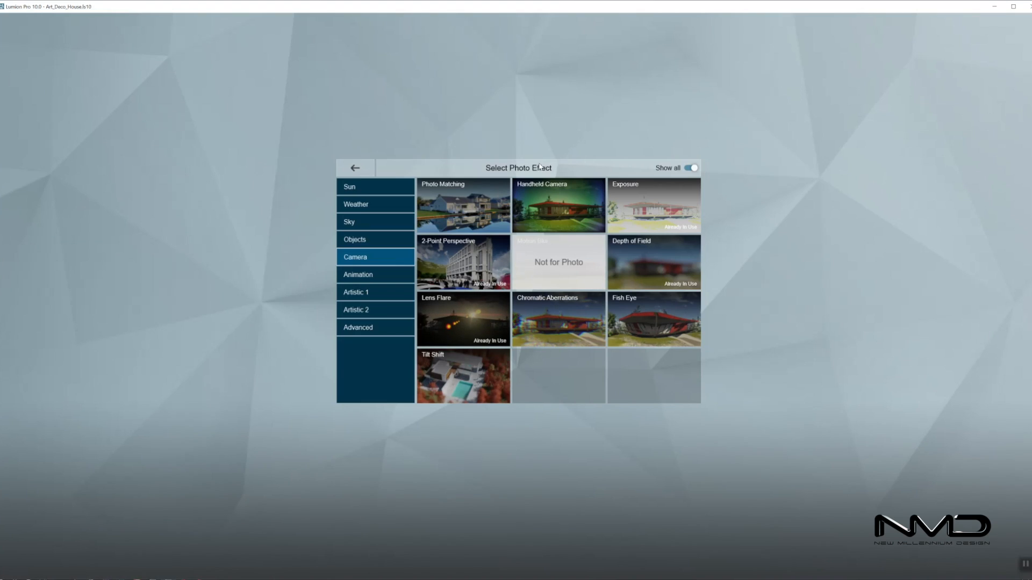
{"action": "left_click", "coordinate": [365, 207]}
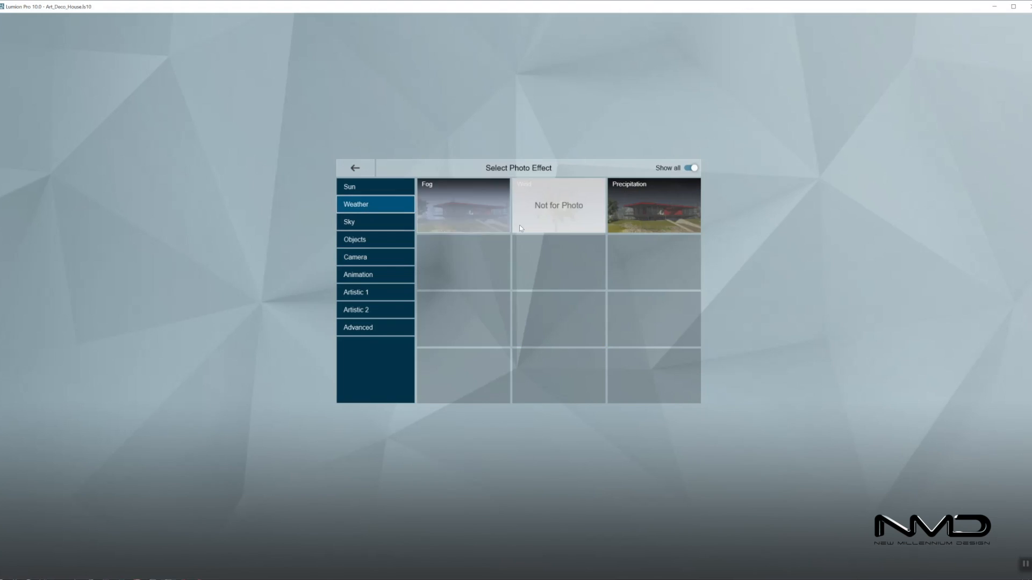
{"action": "left_click", "coordinate": [647, 212]}
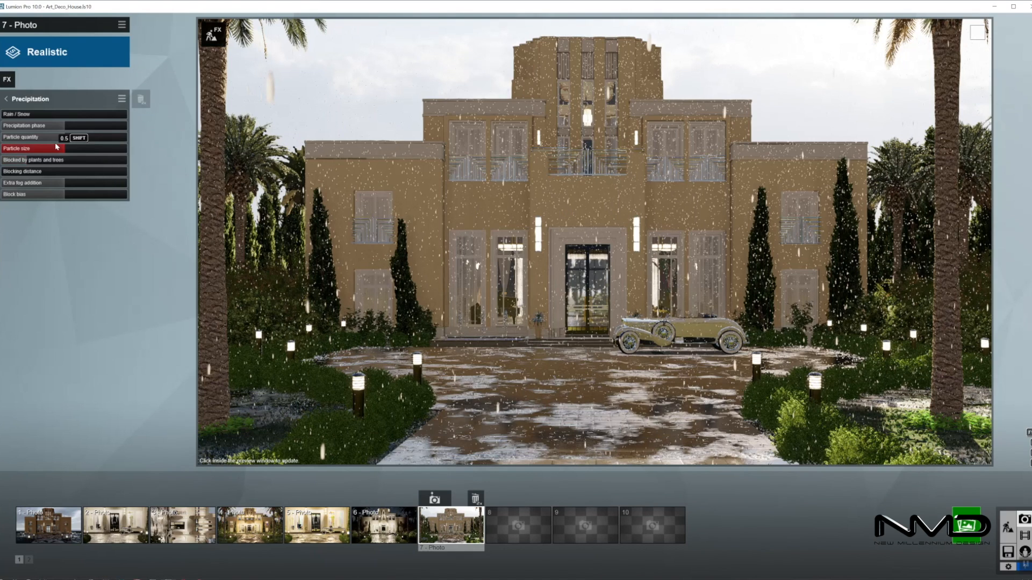
{"action": "left_click_drag", "start_coordinate": [58, 139], "coordinate": [1, 138]}
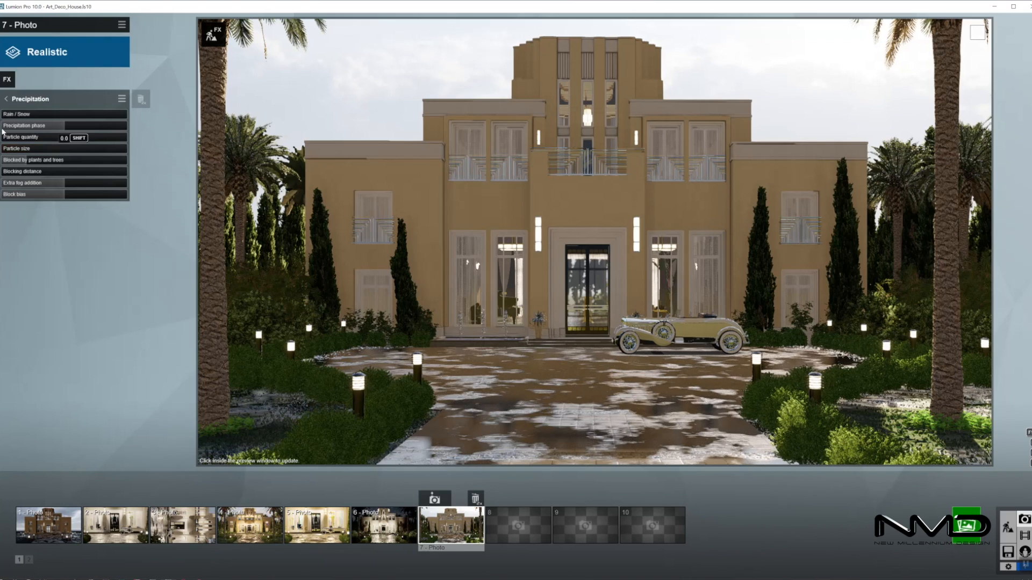
{"action": "left_click", "coordinate": [7, 99]}
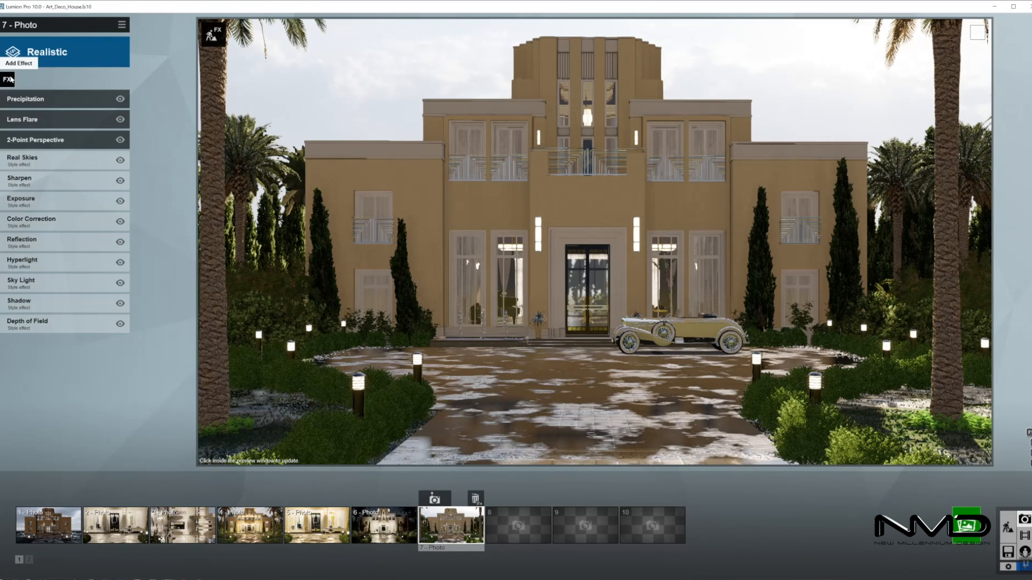
Add the Analog Color Lab effect from the Artistic 2 category to photo 7
{"action": "left_click", "coordinate": [8, 79]}
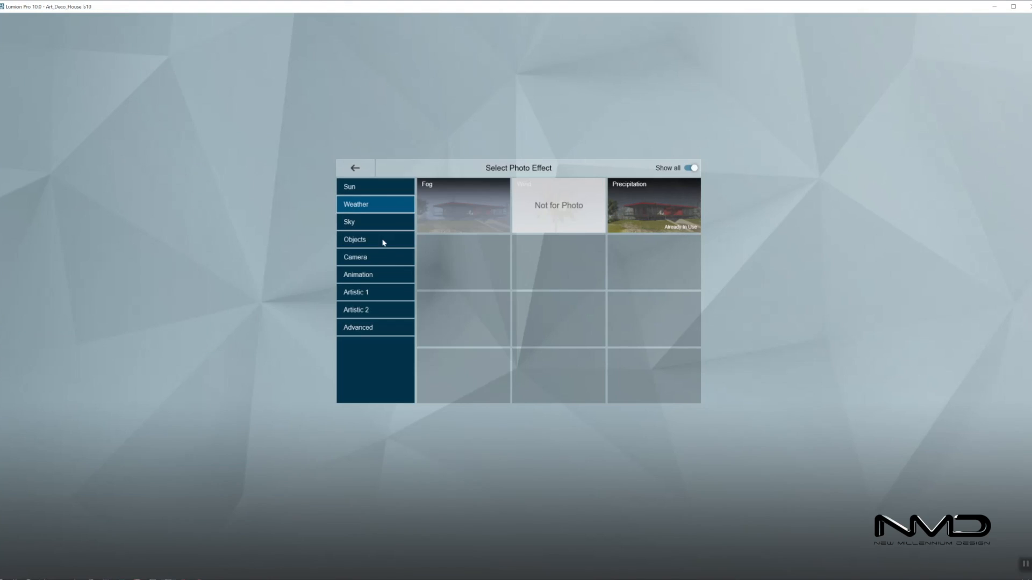
{"action": "left_click", "coordinate": [376, 293]}
{"action": "left_click", "coordinate": [379, 309]}
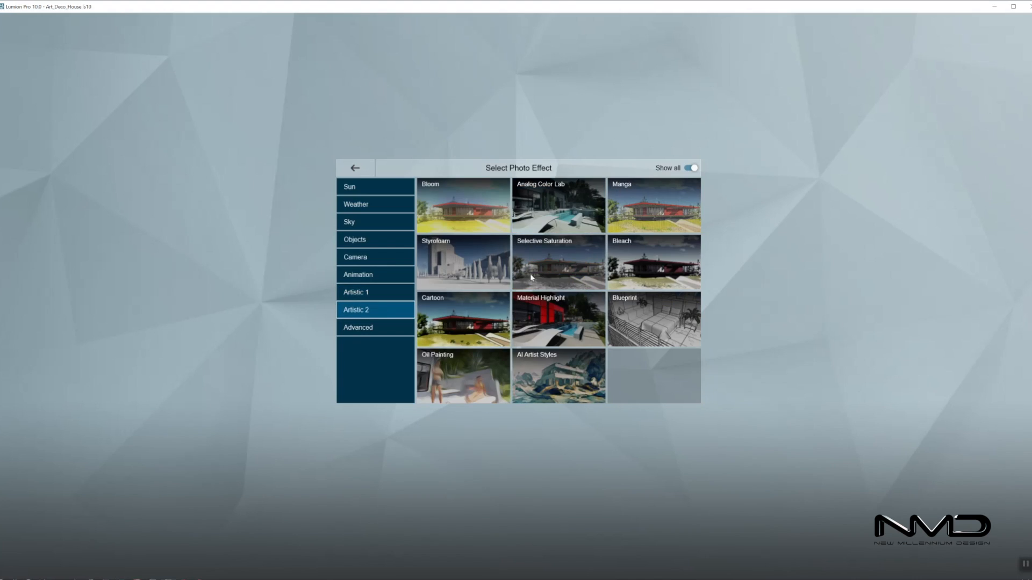
{"action": "left_click", "coordinate": [565, 199]}
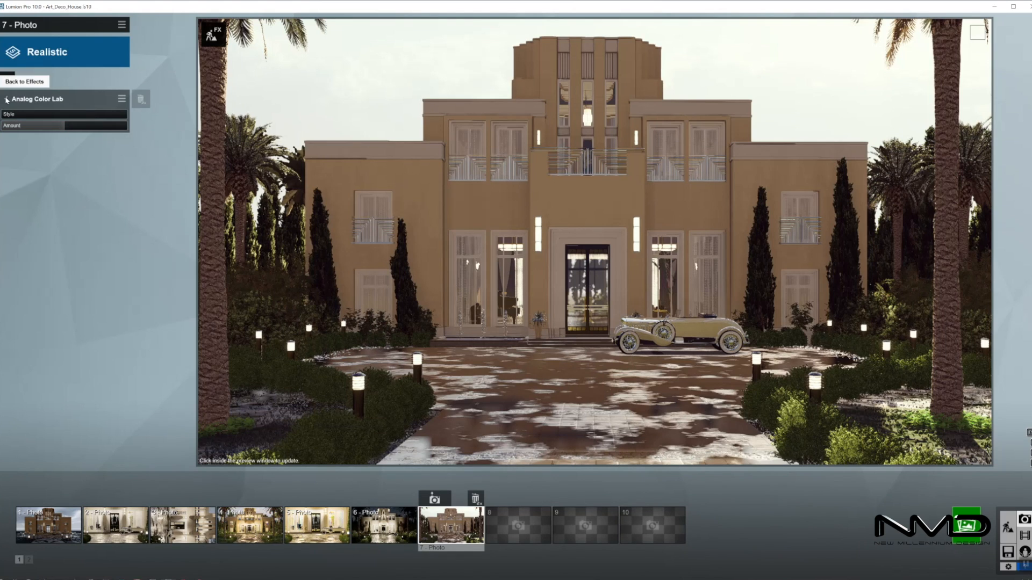
{"action": "left_click", "coordinate": [9, 80]}
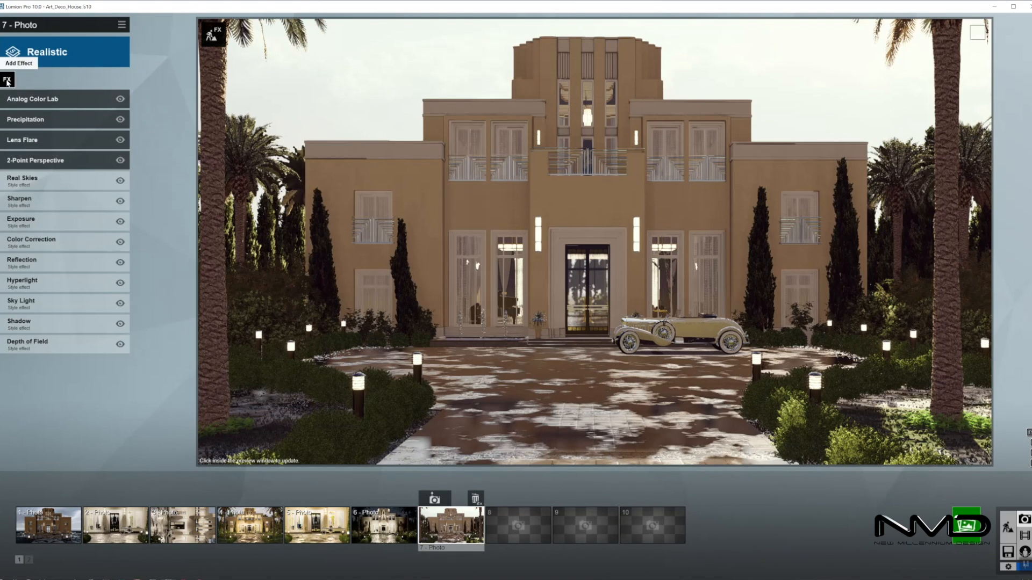
Add the Fog weather effect, refresh the preview of photo 7, and turn off the Analog Color Lab effect
{"action": "left_click", "coordinate": [7, 81]}
{"action": "left_click", "coordinate": [396, 200]}
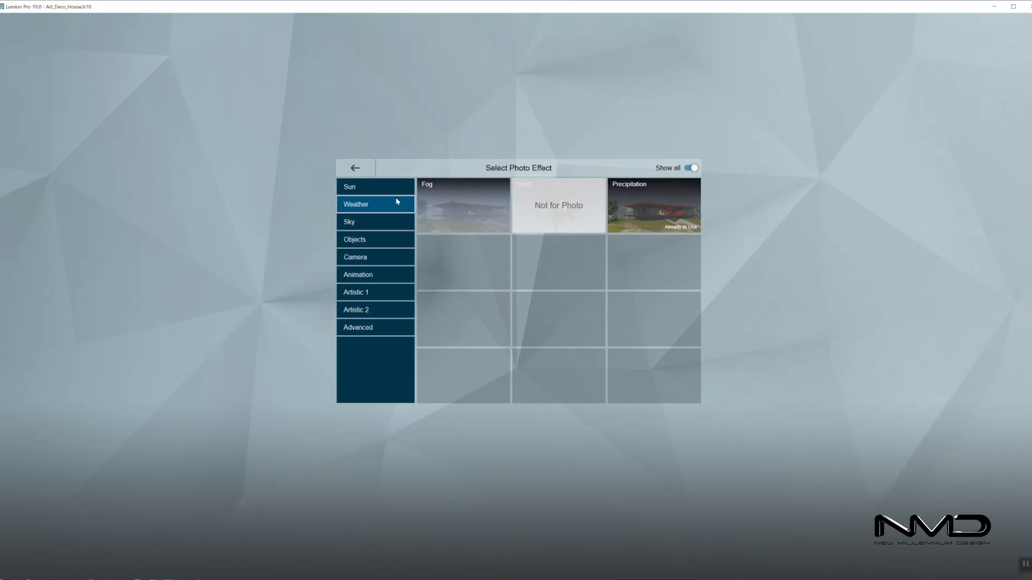
{"action": "left_click", "coordinate": [481, 206]}
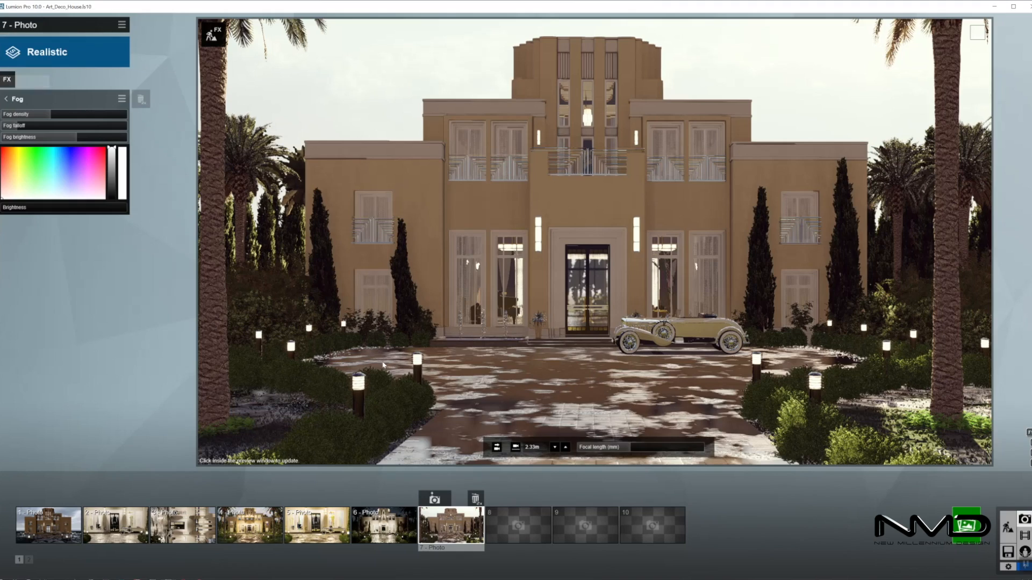
{"action": "left_click", "coordinate": [581, 246]}
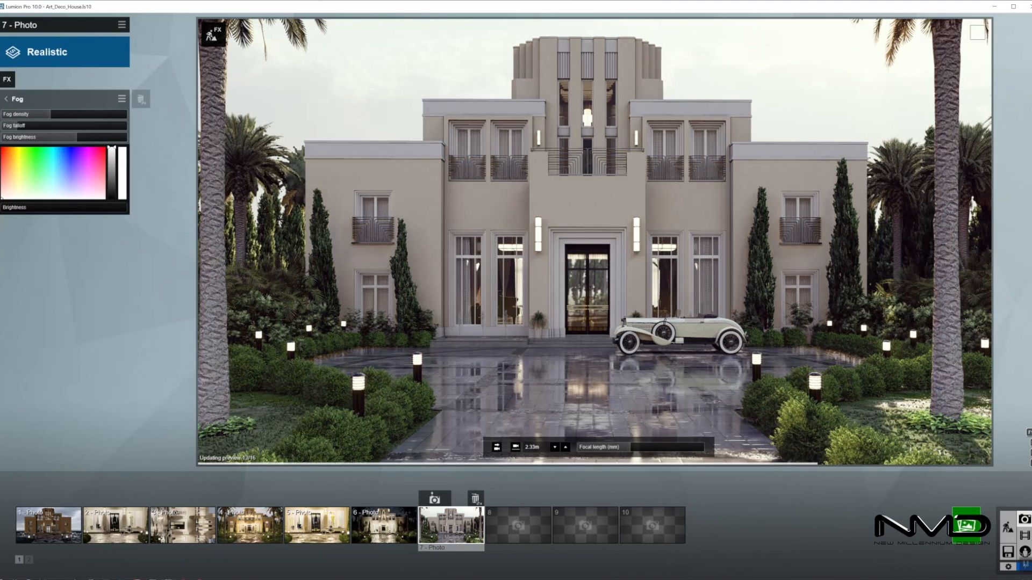
{"action": "left_click", "coordinate": [6, 100]}
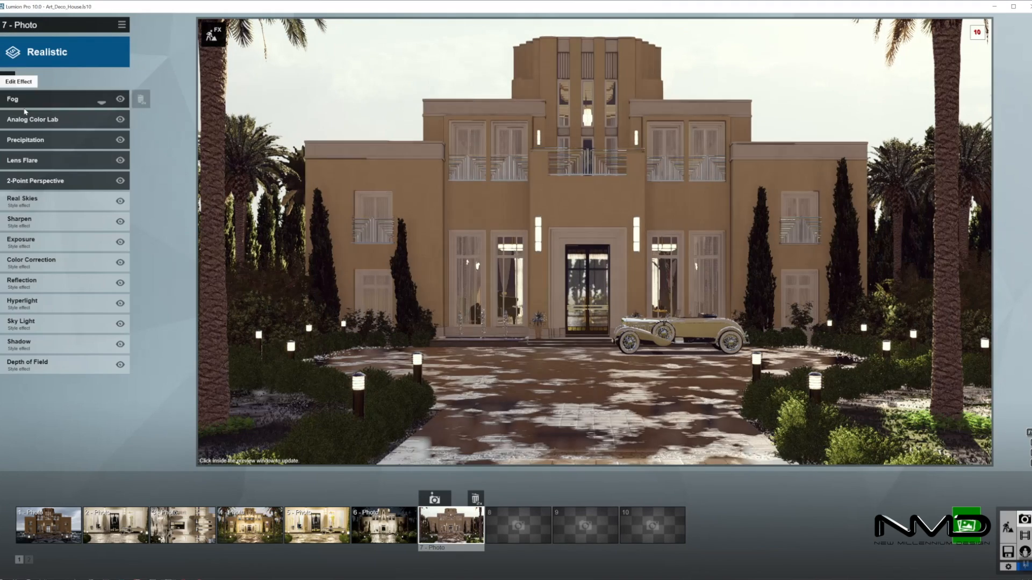
{"action": "left_click", "coordinate": [120, 119]}
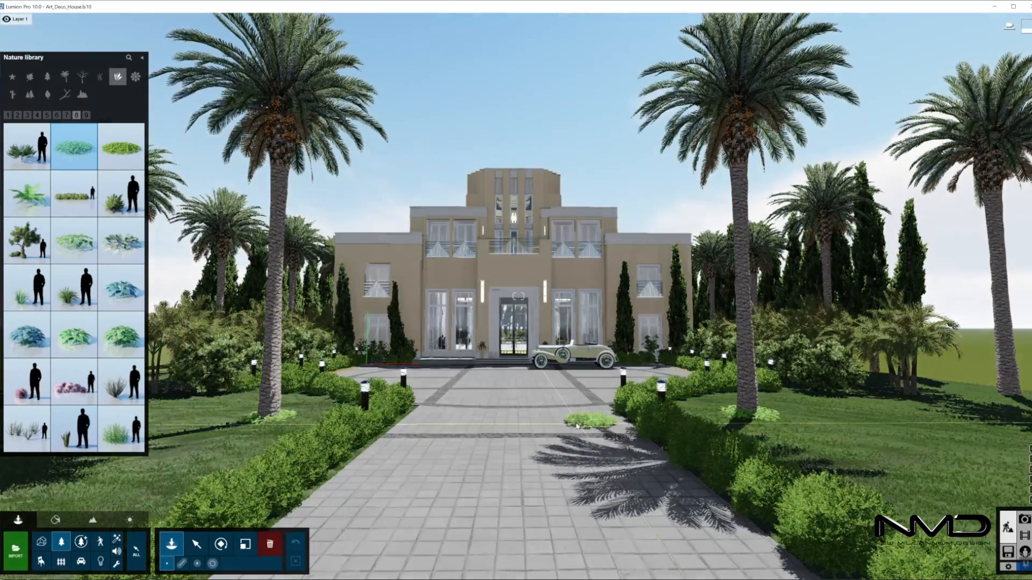
Select the whole row of Italian cypresses behind the bushes at the back of the garden and lower their height into the ground
{"action": "key", "text": "w"}
{"action": "right_click_drag", "start_coordinate": [518, 296], "coordinate": [517, 182]}
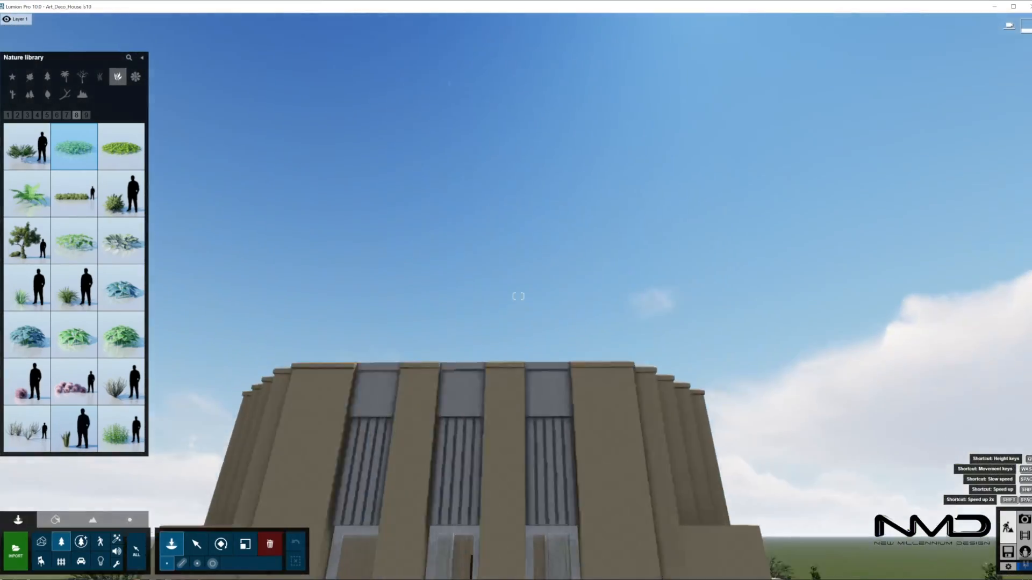
{"action": "key", "text": "w"}
{"action": "right_click_drag", "start_coordinate": [518, 296], "coordinate": [518, 451]}
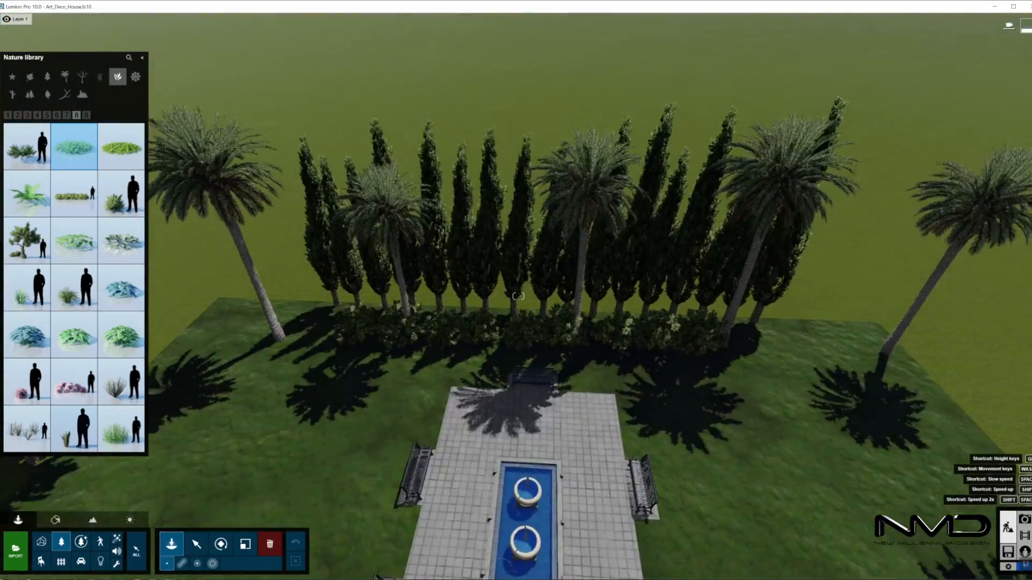
{"action": "key", "text": "w"}
{"action": "key", "text": "s"}
{"action": "right_click_drag", "start_coordinate": [518, 296], "coordinate": [543, 317]}
{"action": "key", "text": "w"}
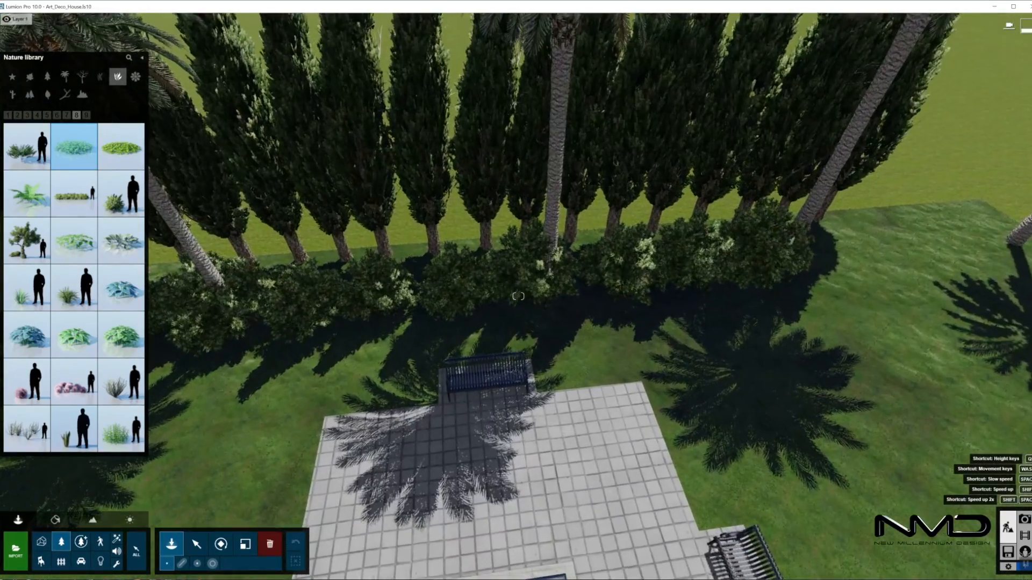
{"action": "key", "text": "s"}
{"action": "right_click_drag", "start_coordinate": [591, 403], "coordinate": [592, 380]}
{"action": "key", "text": "s"}
{"action": "right_click_drag", "start_coordinate": [513, 420], "coordinate": [512, 407]}
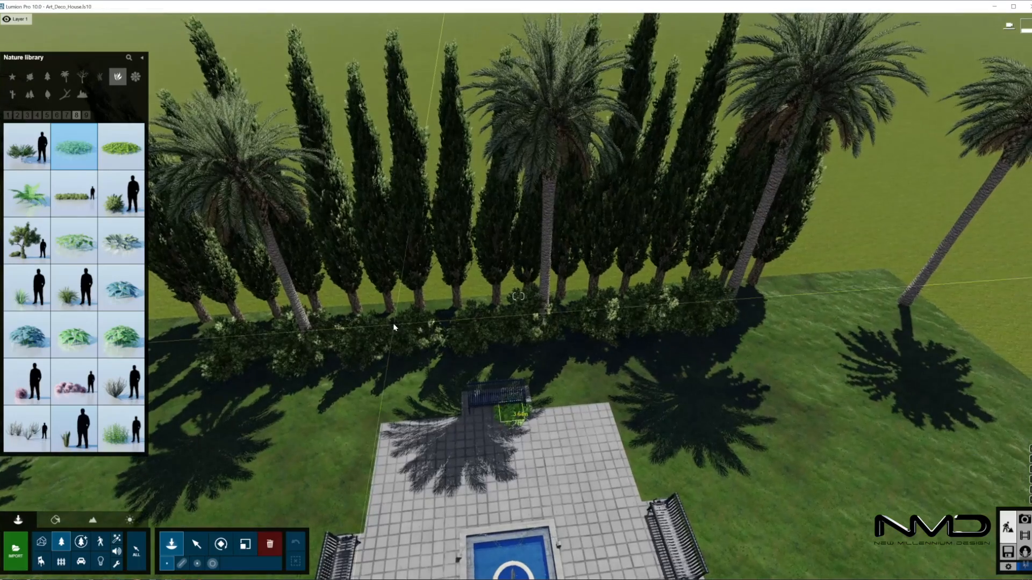
{"action": "left_click", "coordinate": [196, 544]}
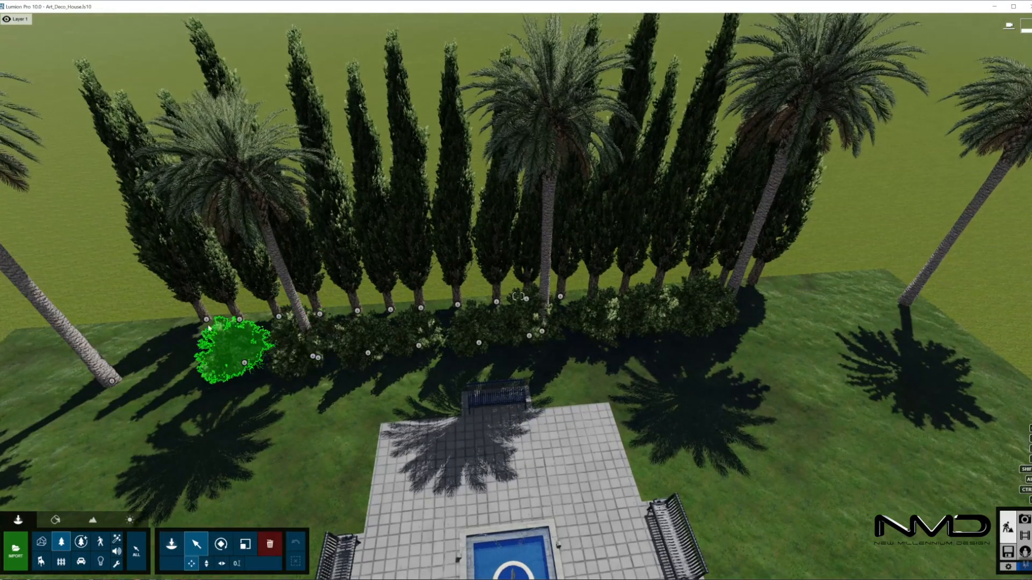
{"action": "left_click_drag", "start_coordinate": [110, 242], "coordinate": [807, 312], "text": "ctrl"}
{"action": "key", "text": "s"}
{"action": "mouse_move", "coordinate": [708, 357]}
{"action": "right_mouse_down"}
{"action": "mouse_move", "coordinate": [660, 354]}
{"action": "mouse_move", "coordinate": [693, 366]}
{"action": "right_mouse_up"}
{"action": "left_click_drag", "start_coordinate": [282, 243], "coordinate": [826, 298], "text": "ctrl"}
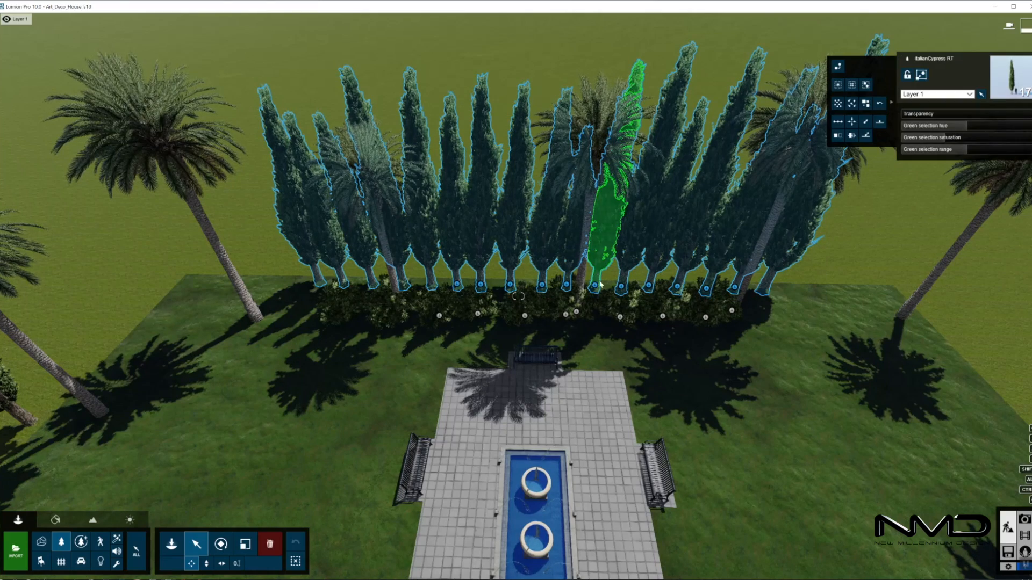
{"action": "key", "text": "h"}
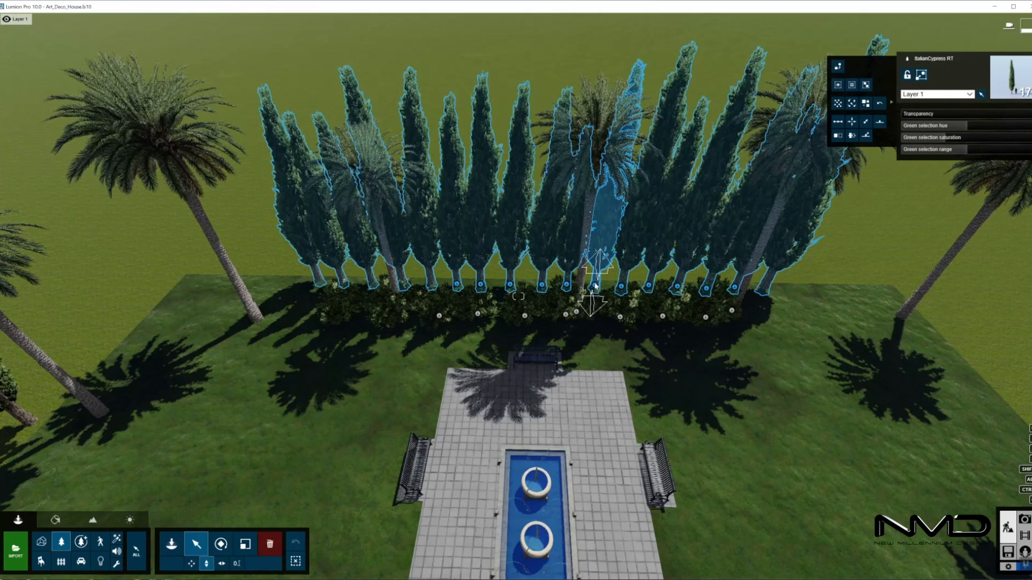
{"action": "left_click_drag", "start_coordinate": [595, 286], "coordinate": [590, 357]}
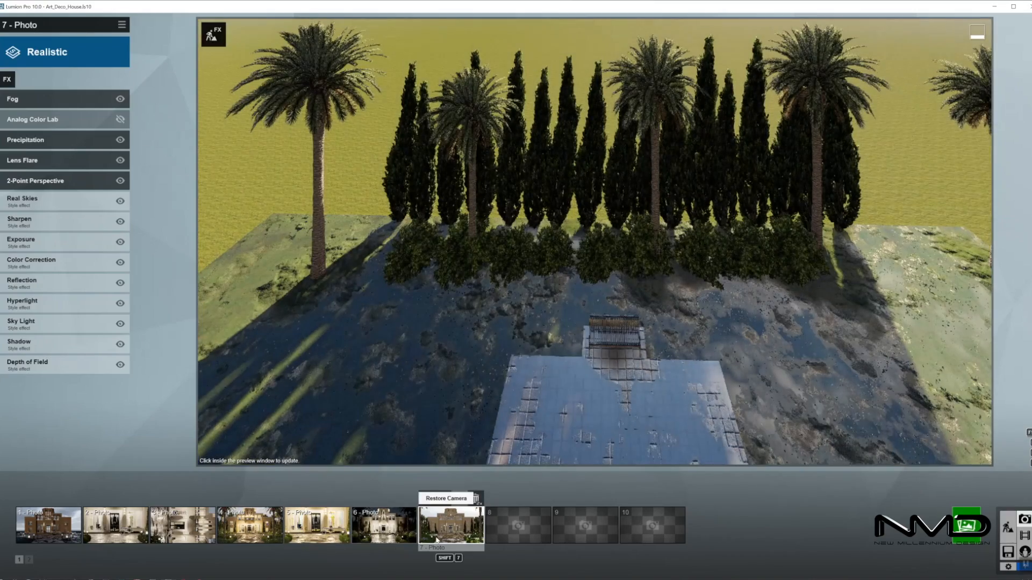
Restore photo 7's saved camera, replace its Real Skies image with the first Overcast sky, and refresh the preview
{"action": "left_click", "coordinate": [448, 535]}
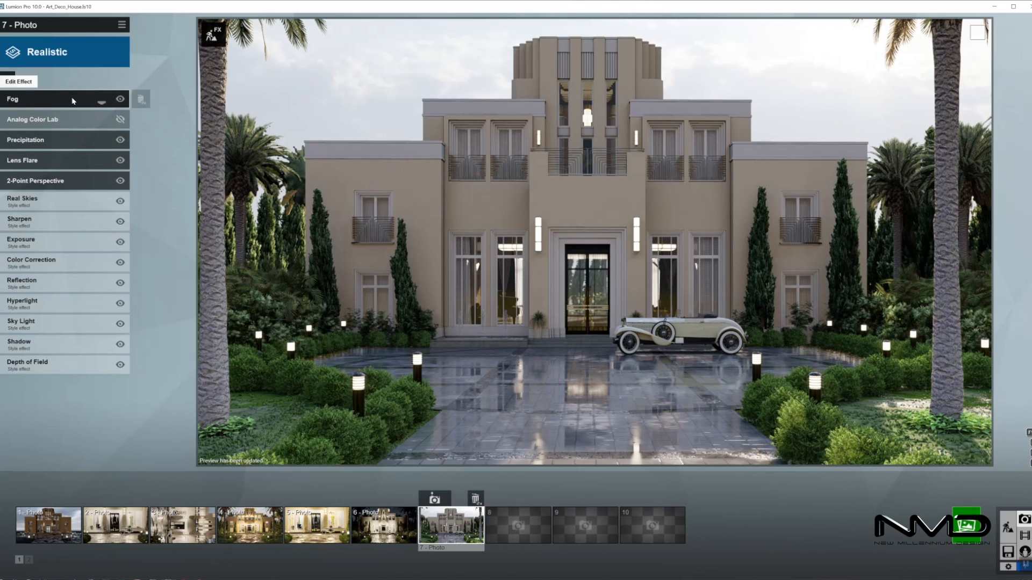
{"action": "left_click", "coordinate": [64, 200]}
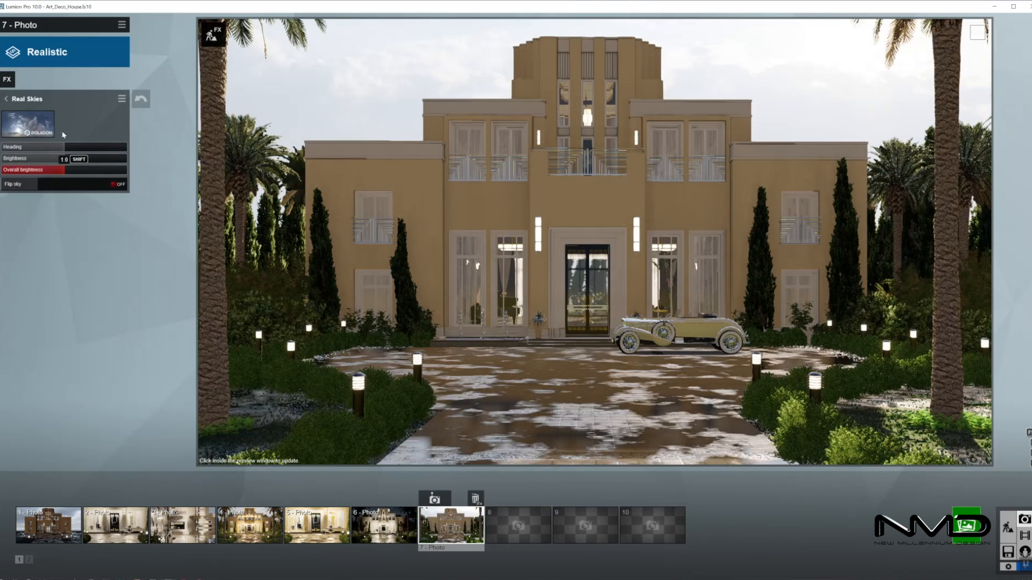
{"action": "left_click", "coordinate": [29, 125]}
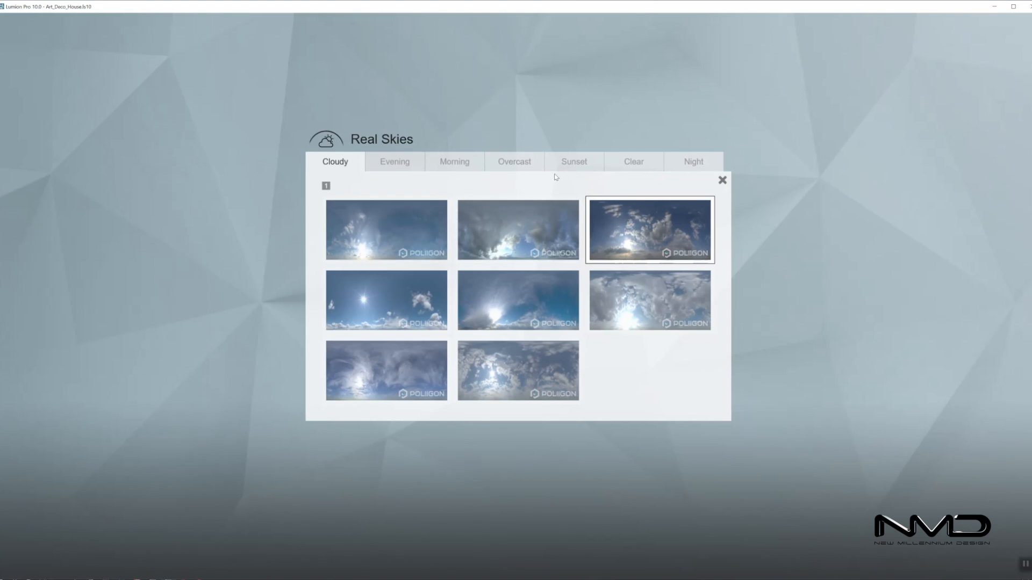
{"action": "left_click", "coordinate": [514, 161]}
{"action": "left_click", "coordinate": [376, 228]}
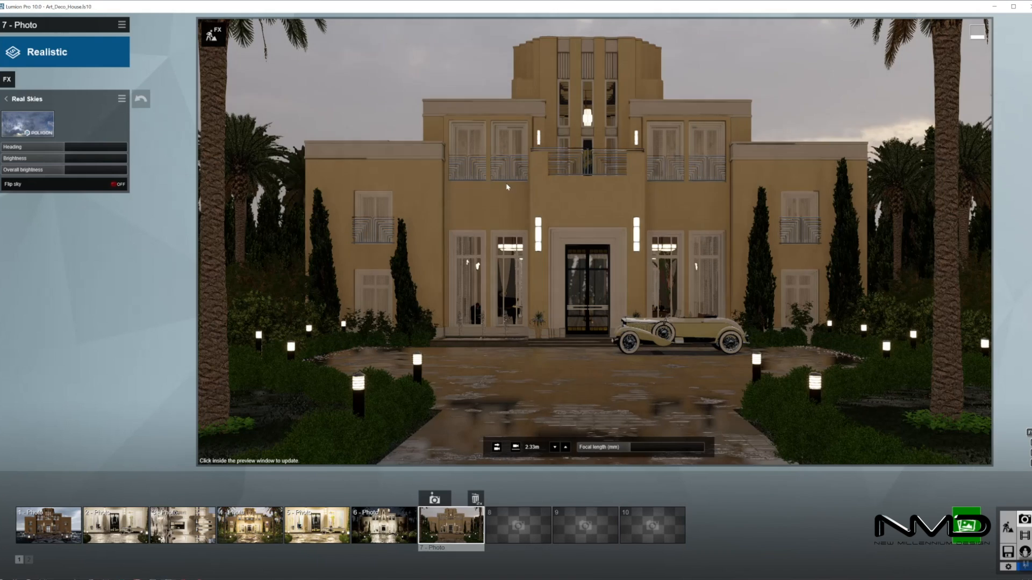
{"action": "left_click", "coordinate": [617, 213]}
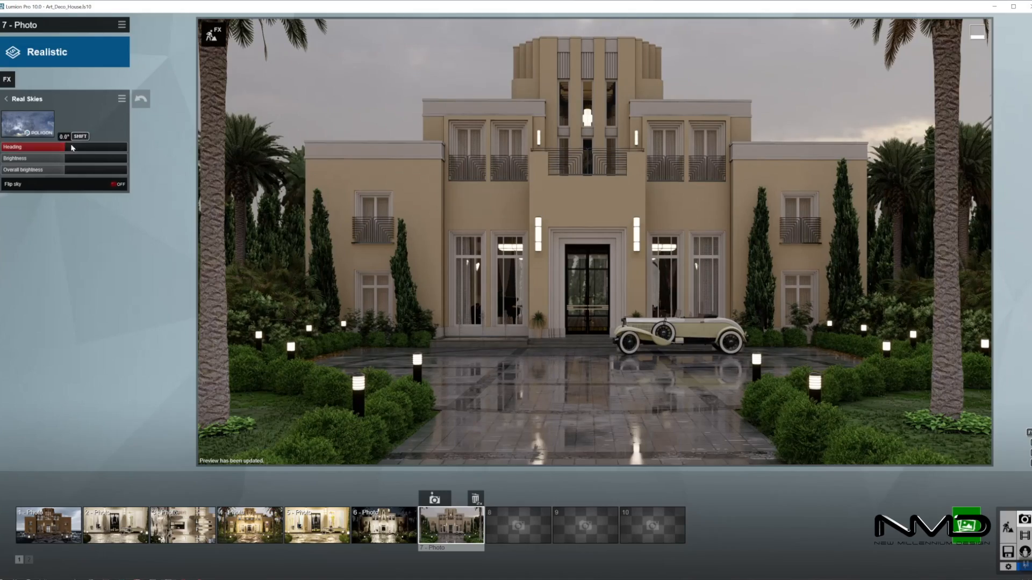
{"action": "left_click", "coordinate": [6, 98]}
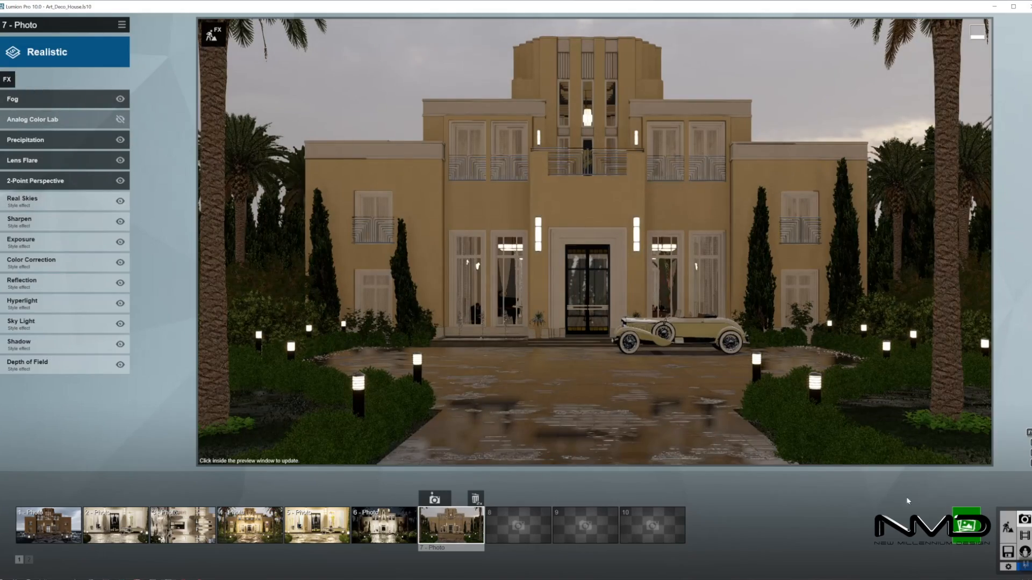
Make Layer 2 visible in the build scene, and refresh the preview of photo 7 from its saved camera
{"action": "left_click", "coordinate": [1007, 527]}
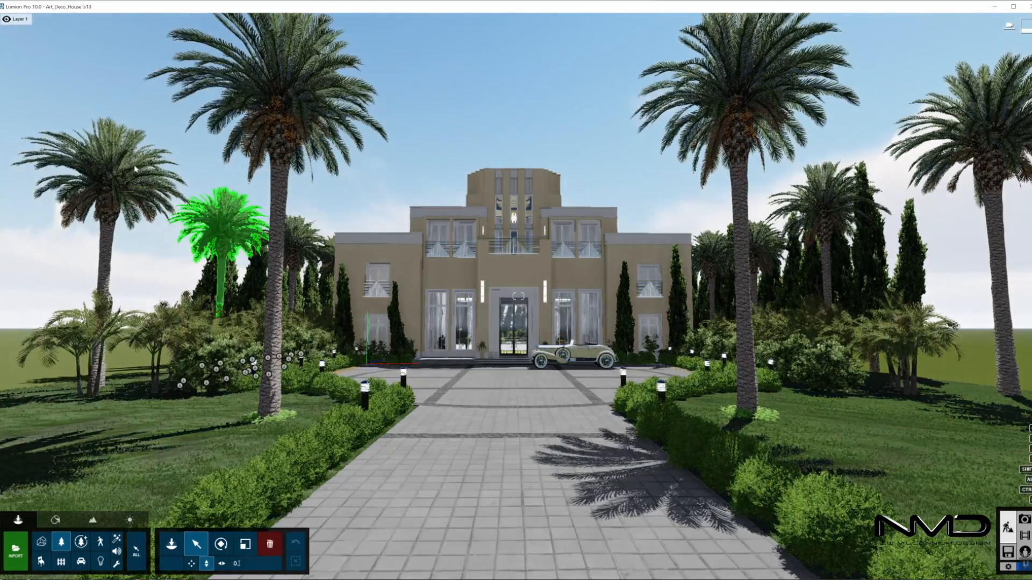
{"action": "mouse_move", "coordinate": [50, 21]}
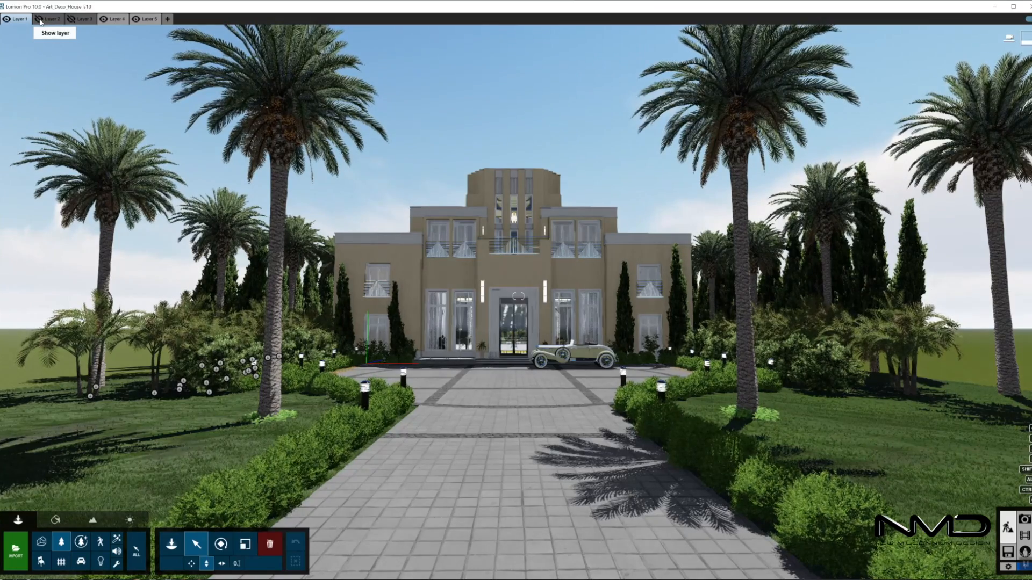
{"action": "left_click", "coordinate": [40, 19]}
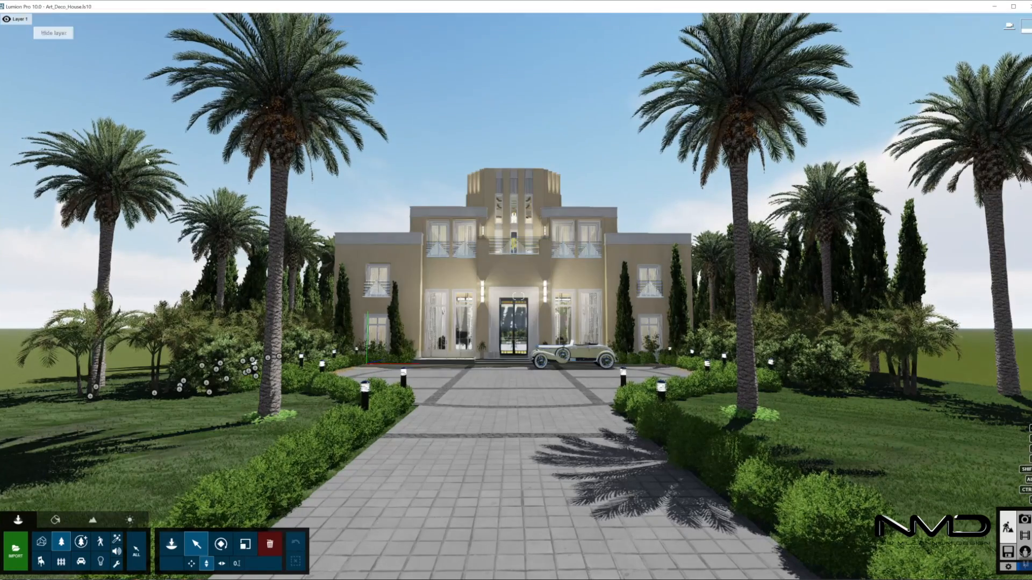
{"action": "left_click", "coordinate": [1024, 519]}
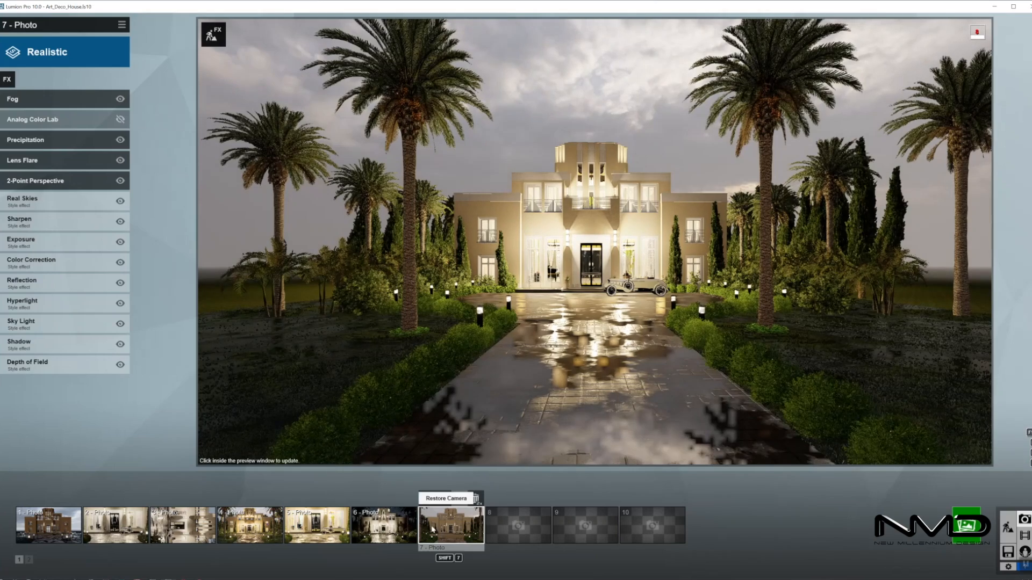
{"action": "left_click", "coordinate": [452, 526]}
{"action": "left_click", "coordinate": [507, 285]}
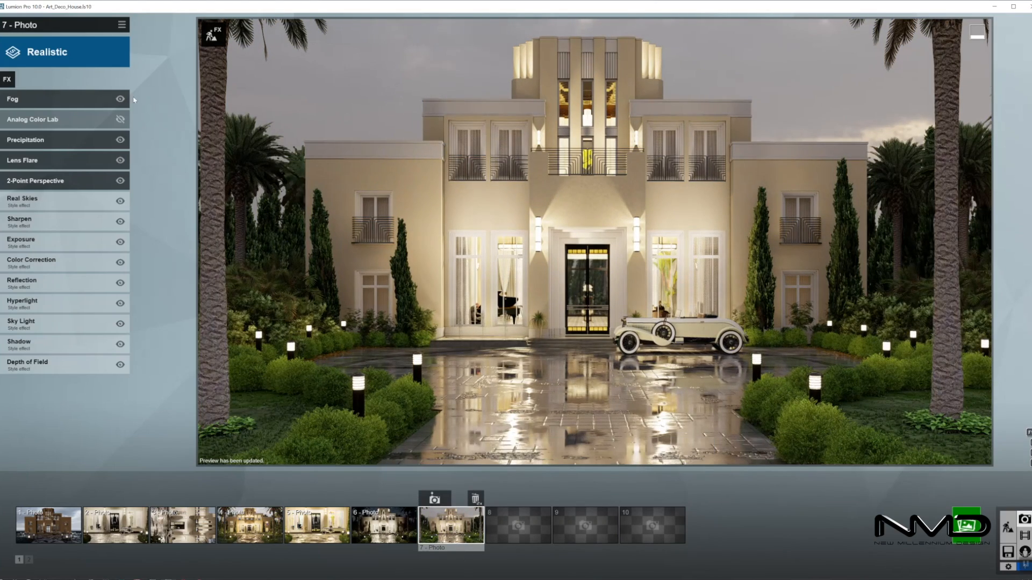
Set photo 7's fog density to 1.4 and fog falloff to 0.0, and lower the fog brightness
{"action": "left_click", "coordinate": [48, 99]}
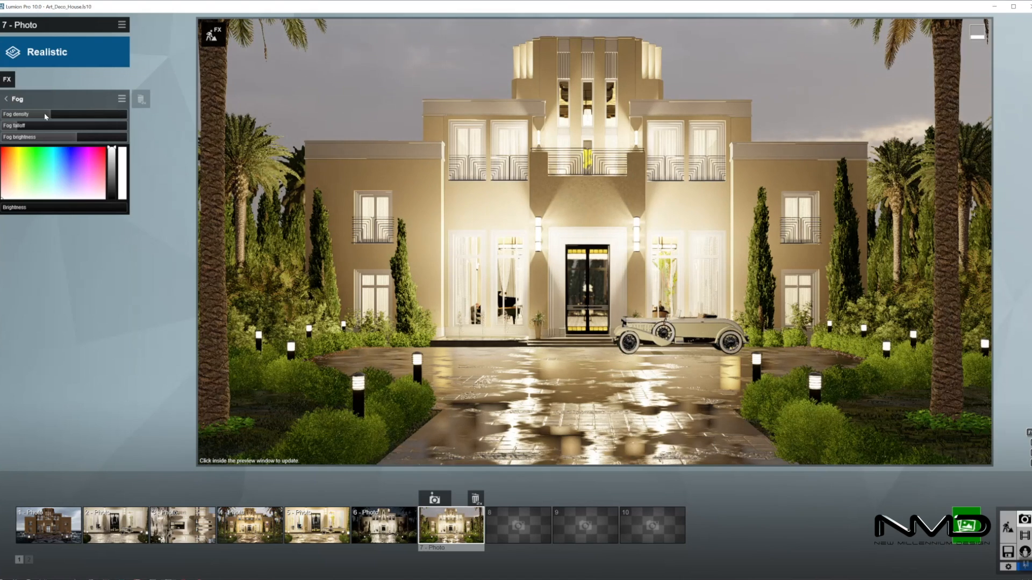
{"action": "mouse_move", "coordinate": [47, 113]}
{"action": "left_mouse_down"}
{"action": "mouse_move", "coordinate": [3, 114]}
{"action": "mouse_move", "coordinate": [53, 129]}
{"action": "left_mouse_up"}
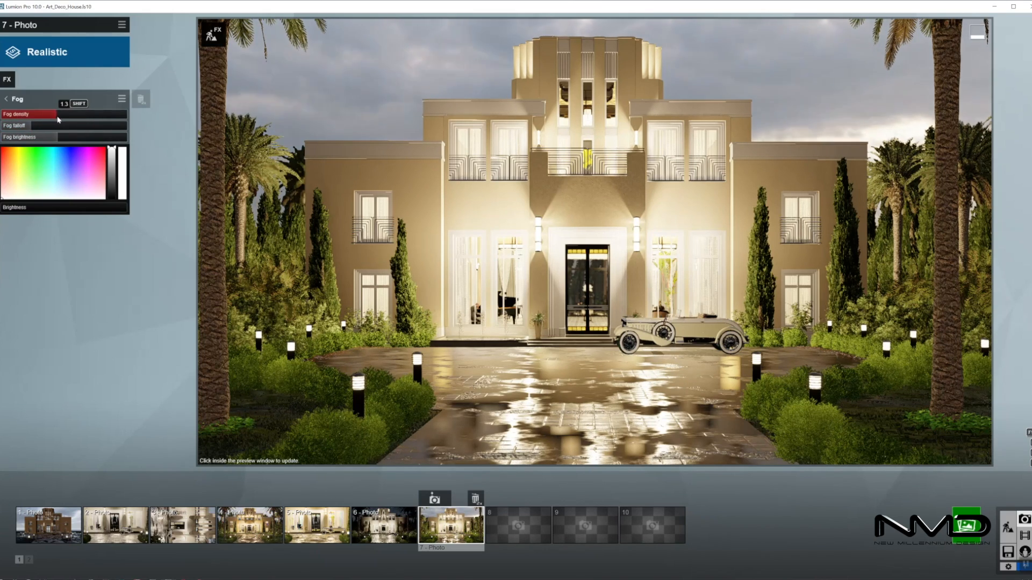
{"action": "left_click_drag", "start_coordinate": [58, 119], "coordinate": [62, 121]}
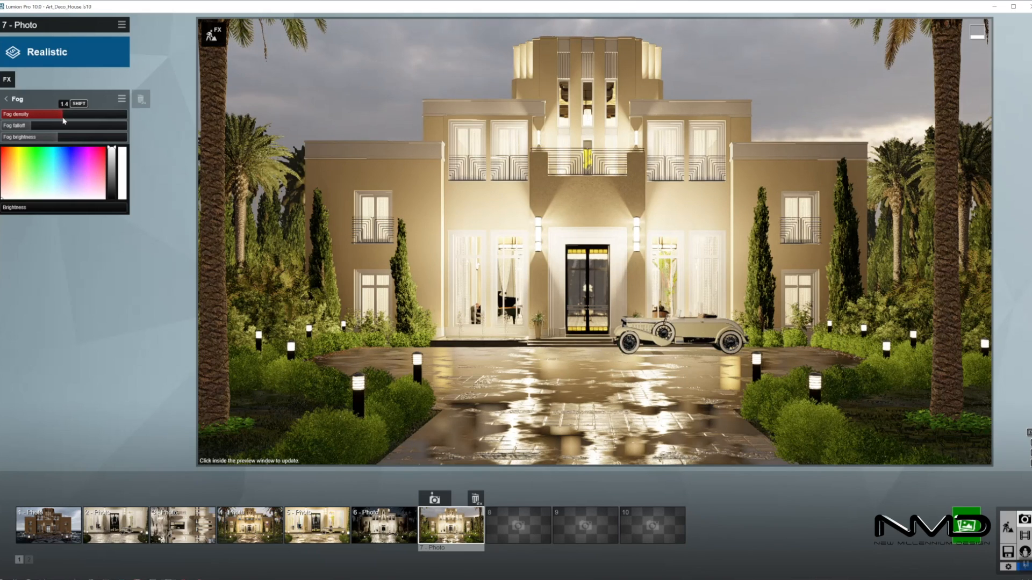
{"action": "left_click_drag", "start_coordinate": [30, 128], "coordinate": [49, 127]}
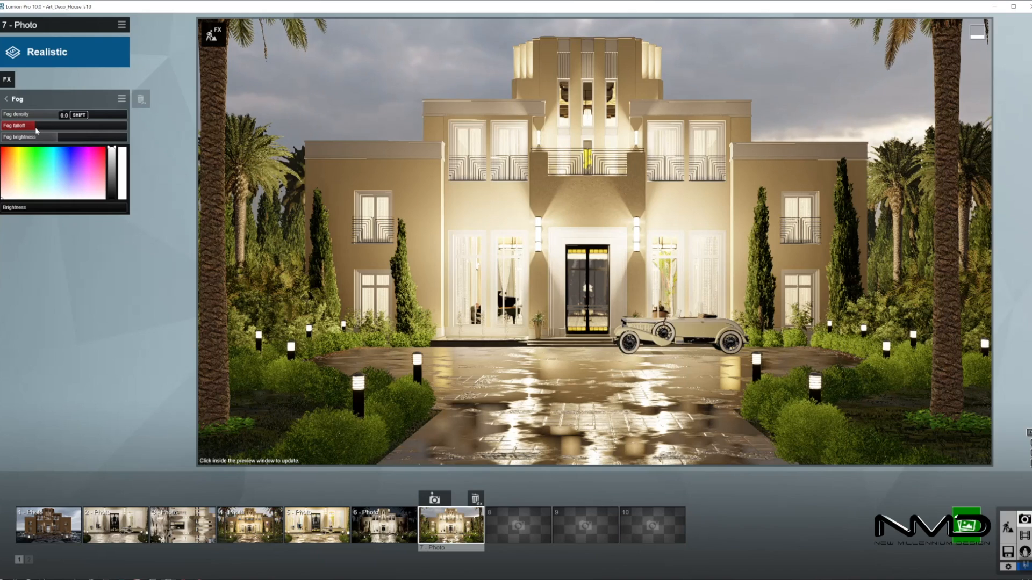
{"action": "left_click_drag", "start_coordinate": [36, 130], "coordinate": [35, 130]}
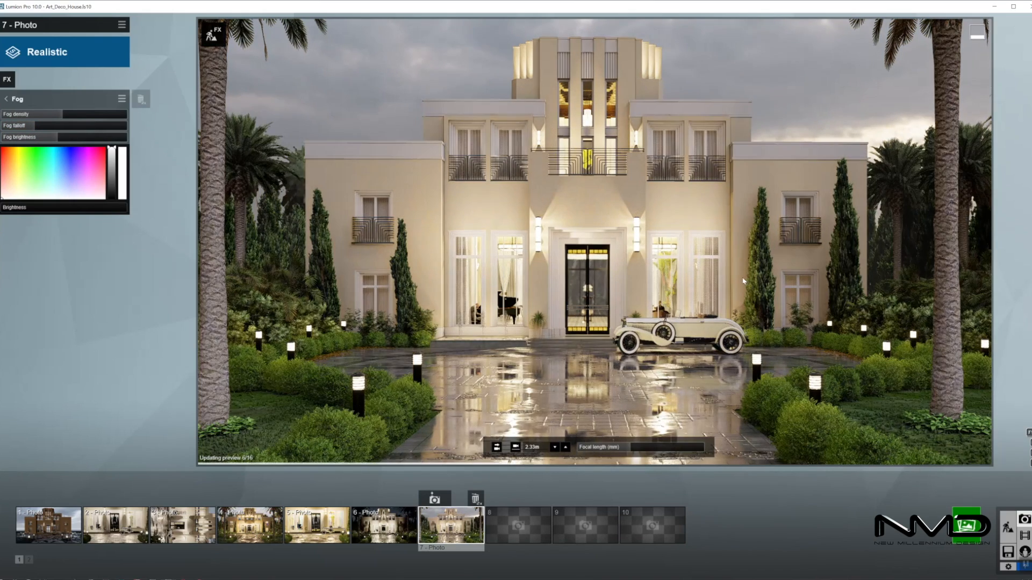
{"action": "left_click_drag", "start_coordinate": [63, 115], "coordinate": [64, 121]}
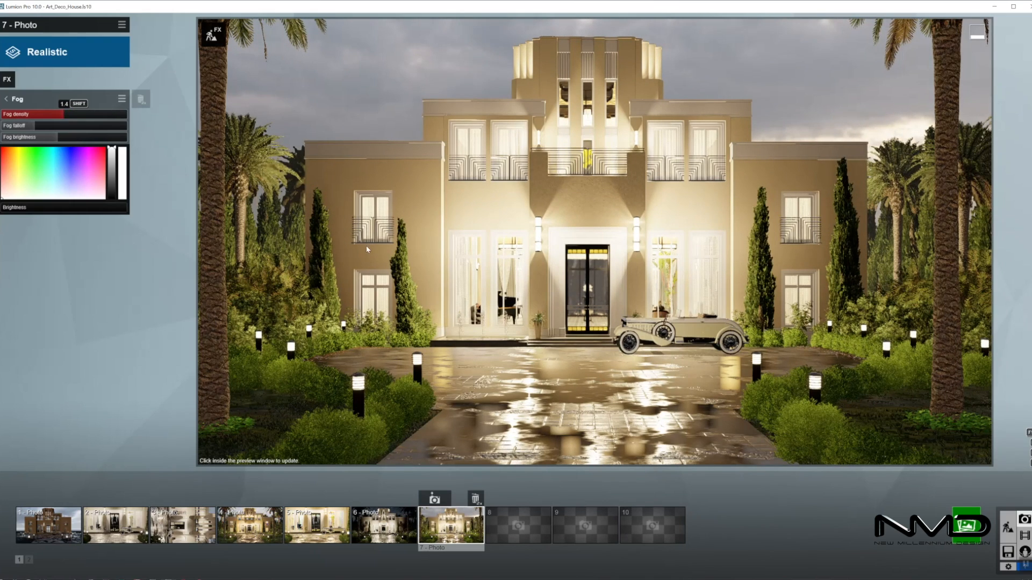
{"action": "left_click", "coordinate": [6, 99]}
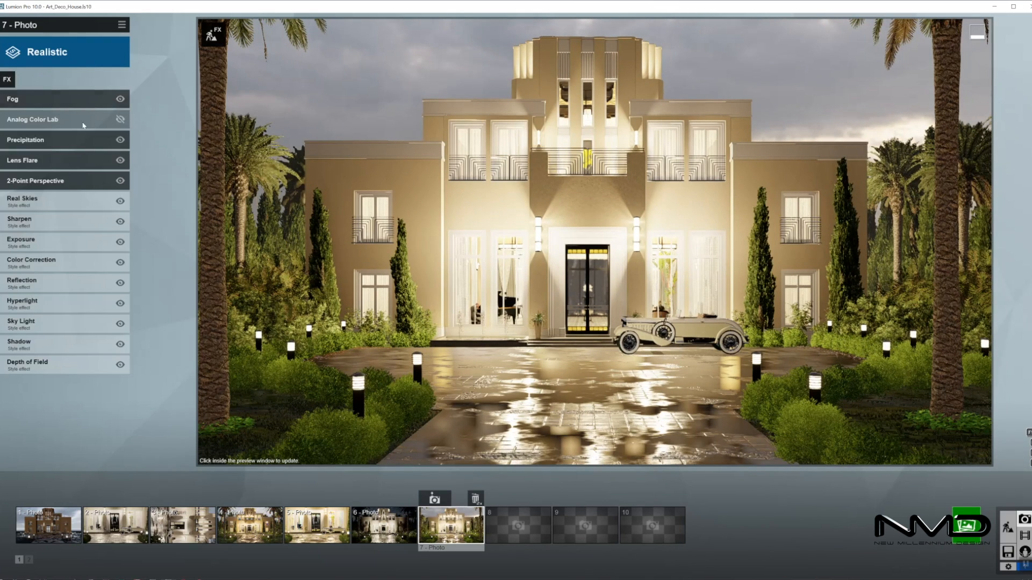
Raise the precipitation phase of photo 7's Precipitation effect and set its extra fog addition to 0.3
{"action": "left_click", "coordinate": [74, 142]}
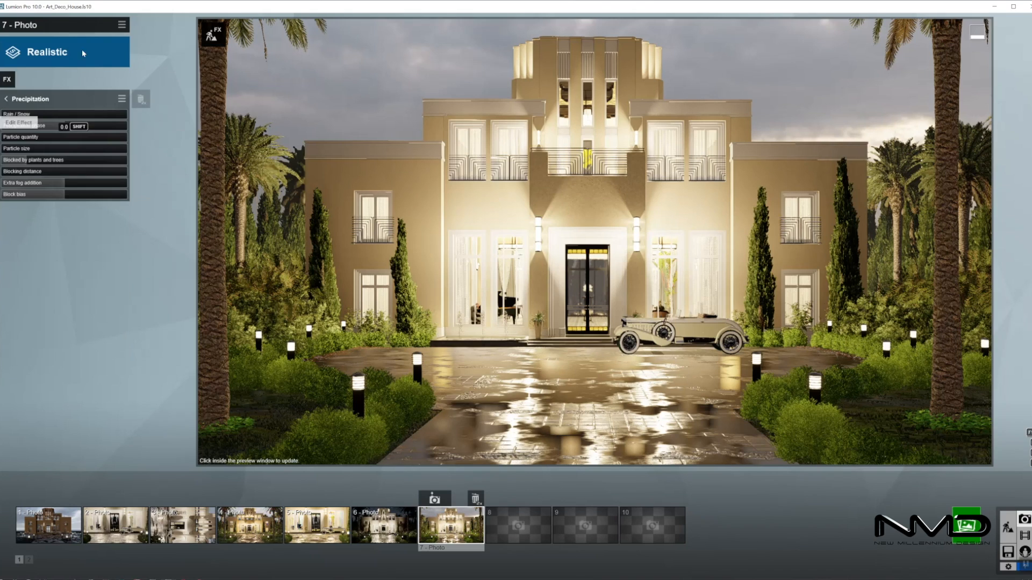
{"action": "left_click", "coordinate": [65, 126]}
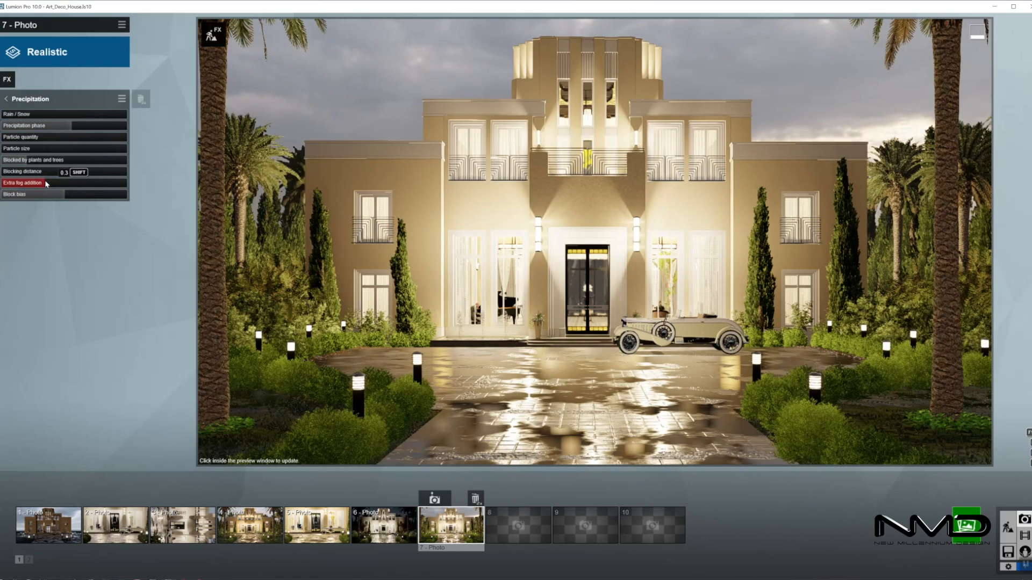
{"action": "left_click", "coordinate": [6, 99]}
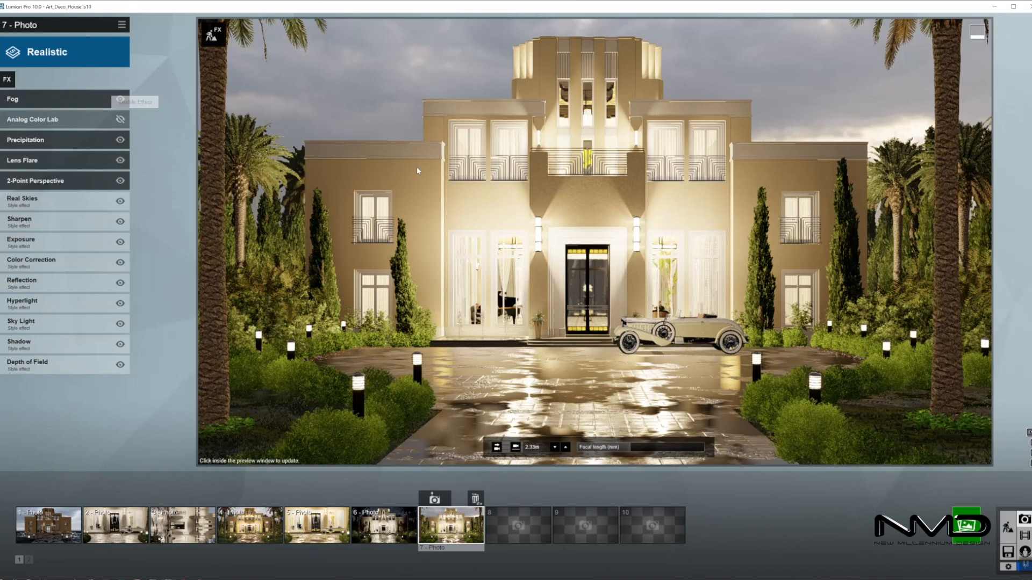
Adjust the Lens Flare effect's isolate bright pixels amount and set its master brightness to 0.8
{"action": "left_click", "coordinate": [60, 160]}
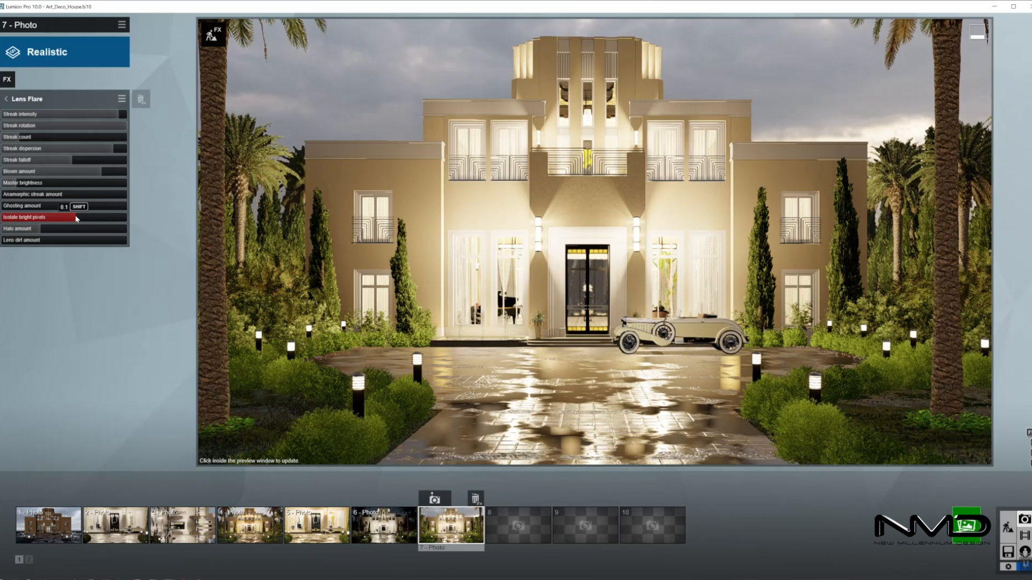
{"action": "left_click_drag", "start_coordinate": [123, 218], "coordinate": [101, 217]}
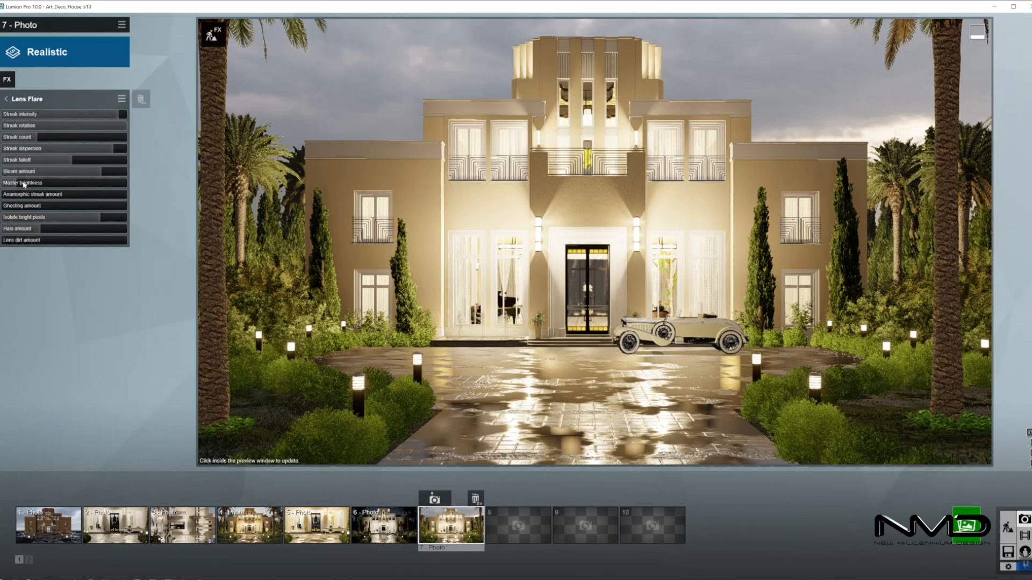
{"action": "left_click_drag", "start_coordinate": [23, 184], "coordinate": [37, 185]}
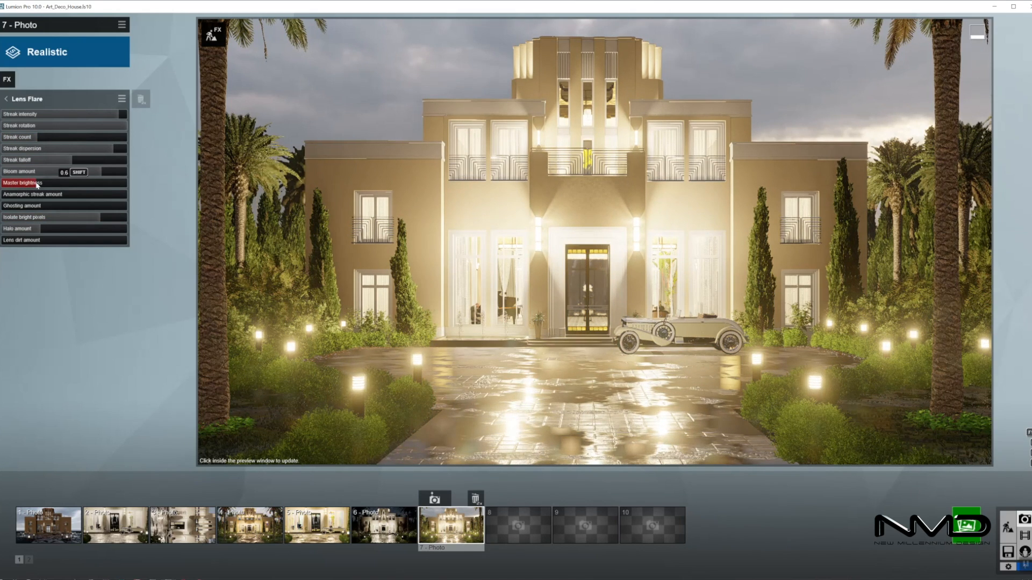
{"action": "left_click_drag", "start_coordinate": [95, 216], "coordinate": [87, 216]}
{"action": "left_click_drag", "start_coordinate": [37, 184], "coordinate": [41, 185]}
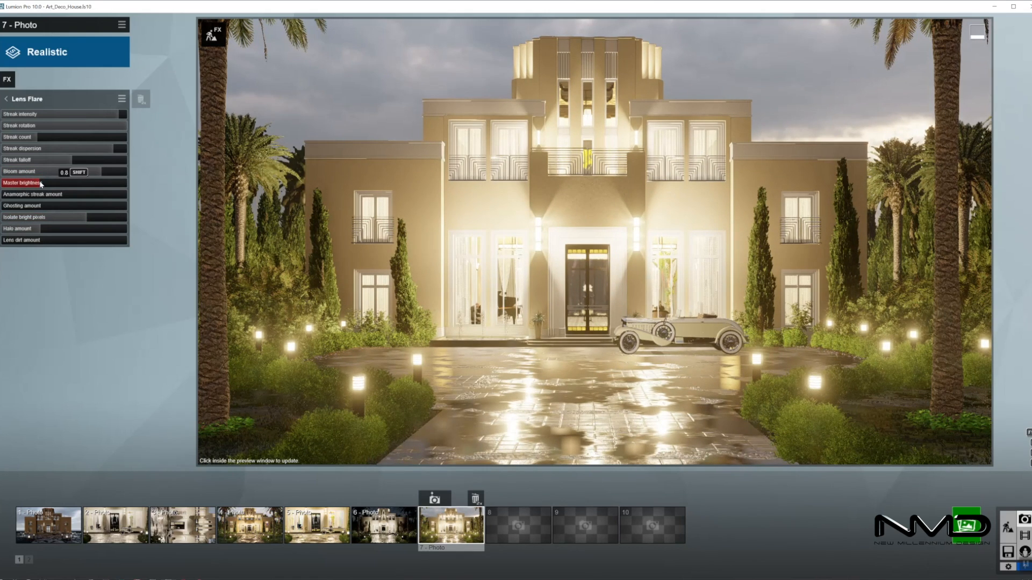
{"action": "left_click", "coordinate": [6, 99]}
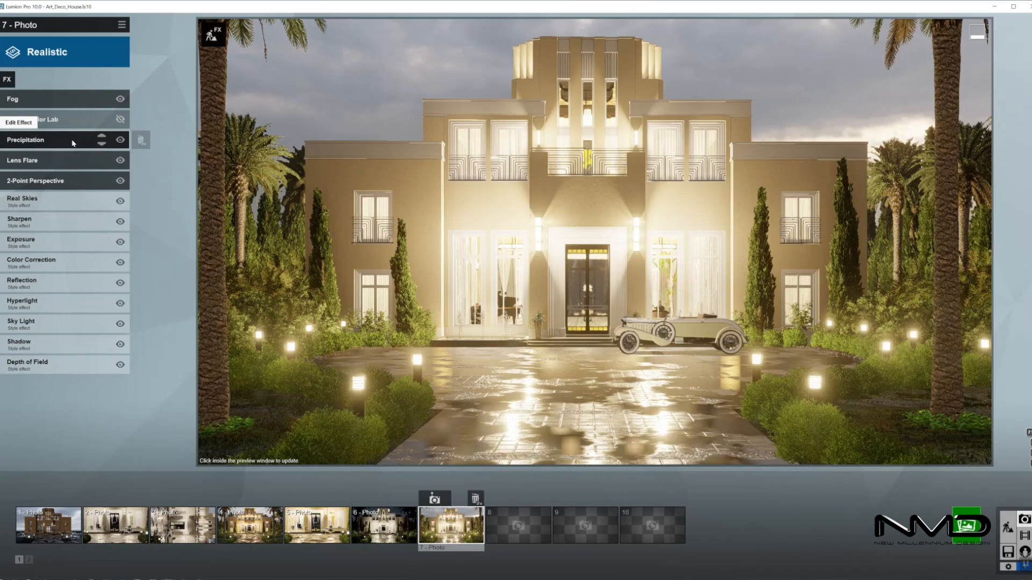
Lower the Real Skies brightness, set overall brightness to 1.1, rotate the heading to about -40°, and refresh the preview
{"action": "left_click", "coordinate": [63, 205]}
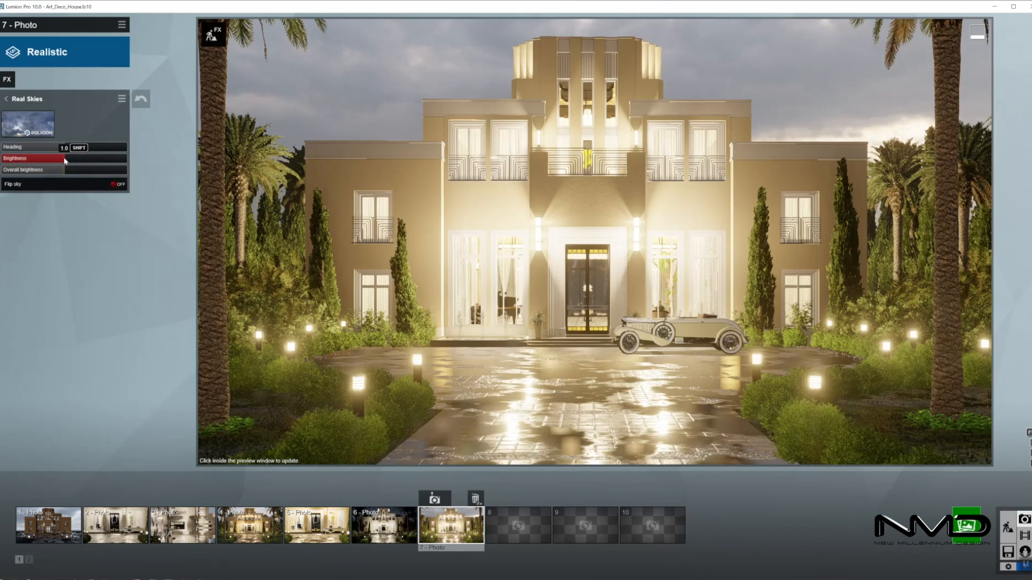
{"action": "left_click_drag", "start_coordinate": [30, 155], "coordinate": [44, 154]}
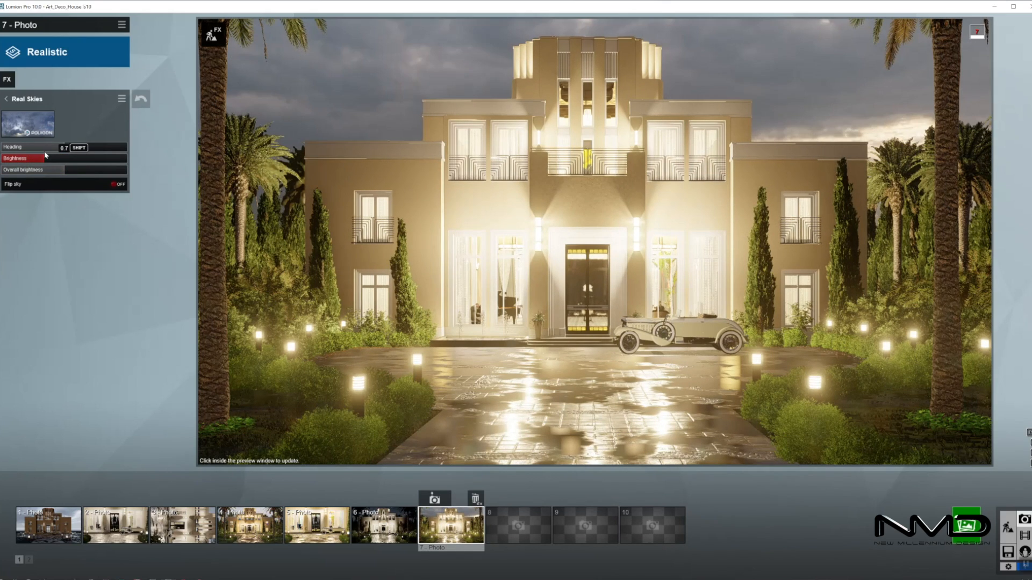
{"action": "left_click", "coordinate": [76, 169]}
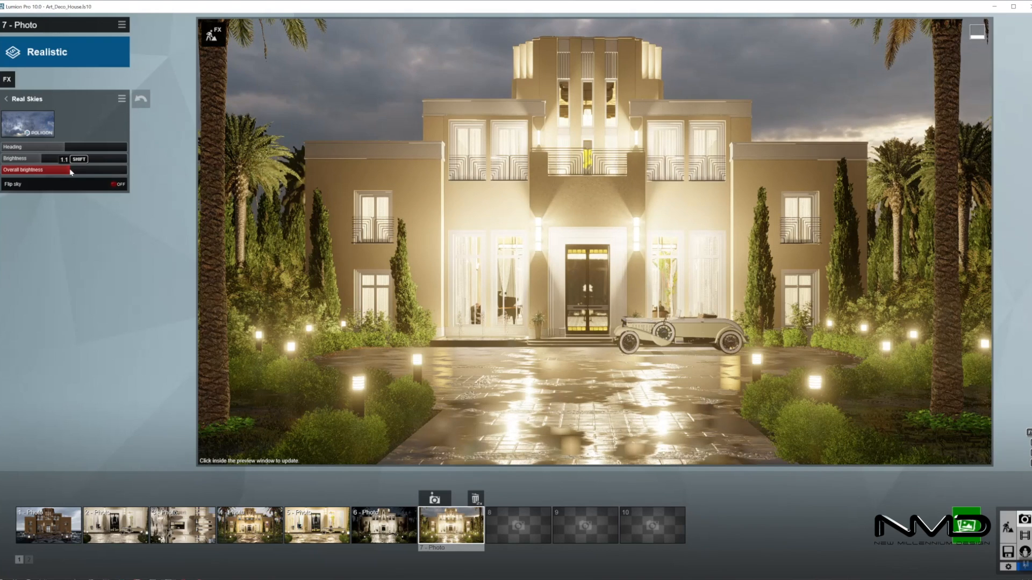
{"action": "left_click", "coordinate": [42, 146]}
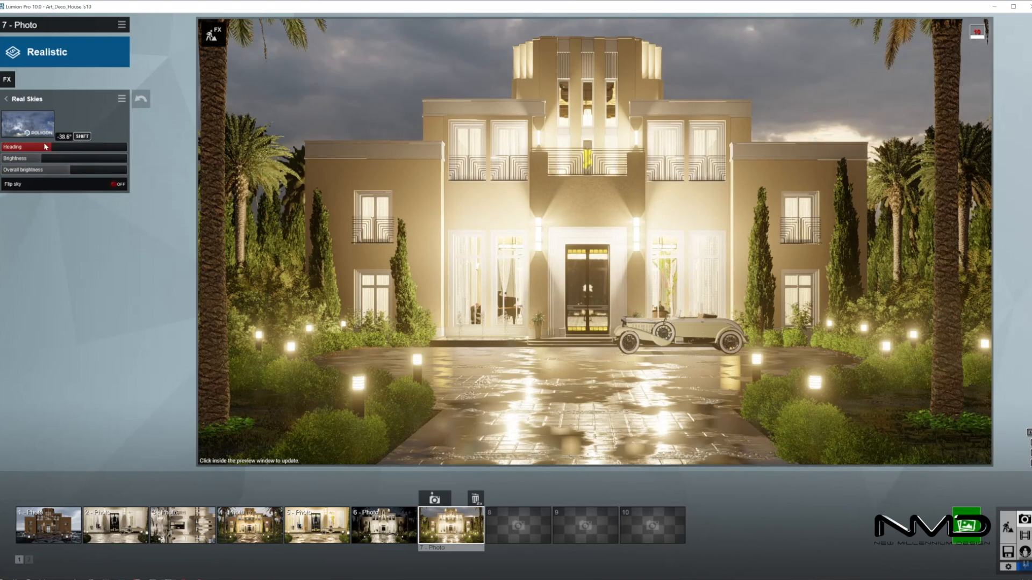
{"action": "left_click_drag", "start_coordinate": [42, 146], "coordinate": [41, 146]}
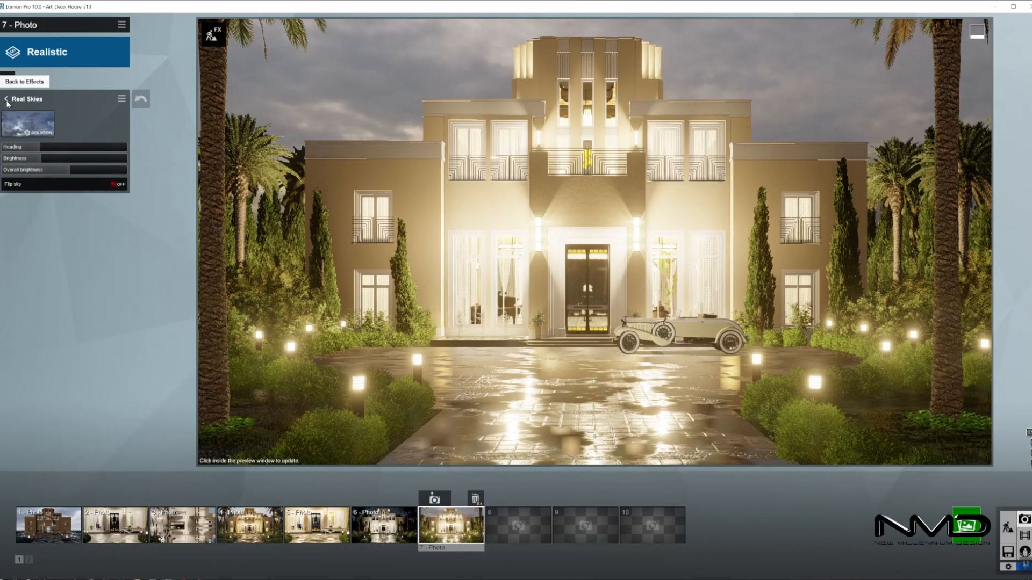
{"action": "left_click", "coordinate": [403, 145]}
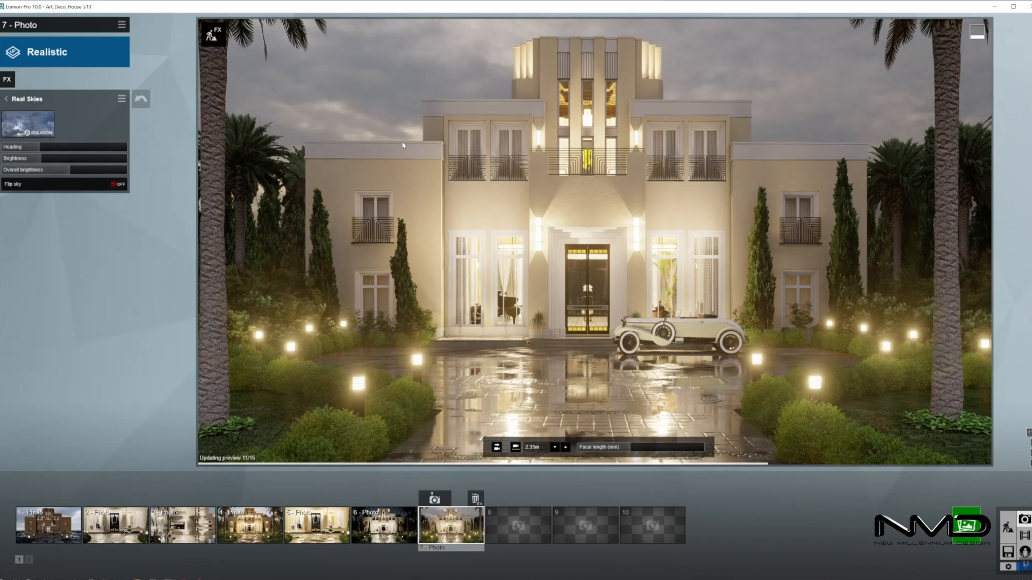
Reduce the Lens Flare effect's master brightness to 0.3
{"action": "left_click", "coordinate": [6, 99]}
{"action": "left_click", "coordinate": [33, 140]}
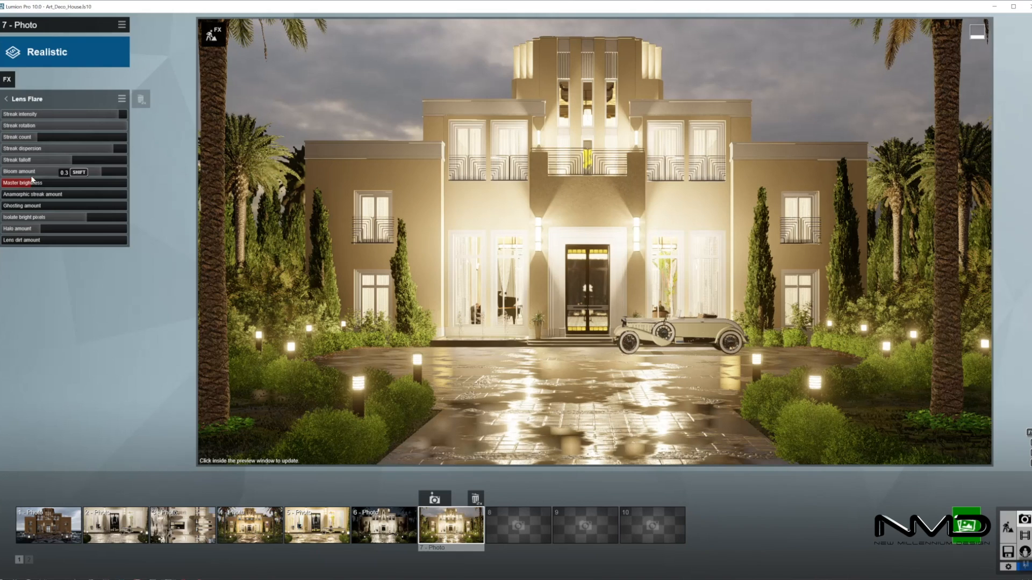
{"action": "left_click", "coordinate": [5, 99]}
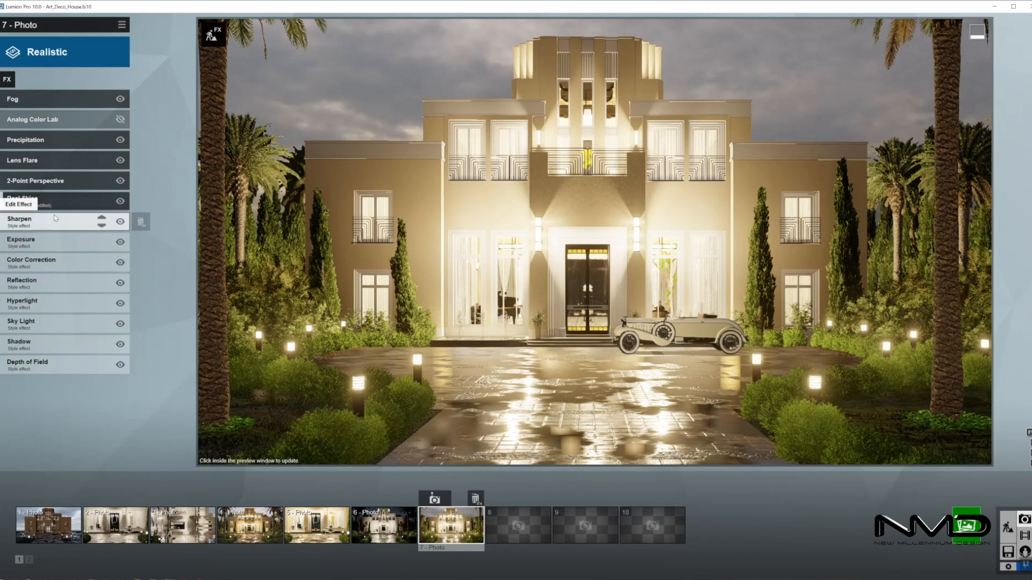
Set photo 7's Sharpen intensity to about 0.6 and its Color Correction contrast to 0.8
{"action": "left_click", "coordinate": [56, 218]}
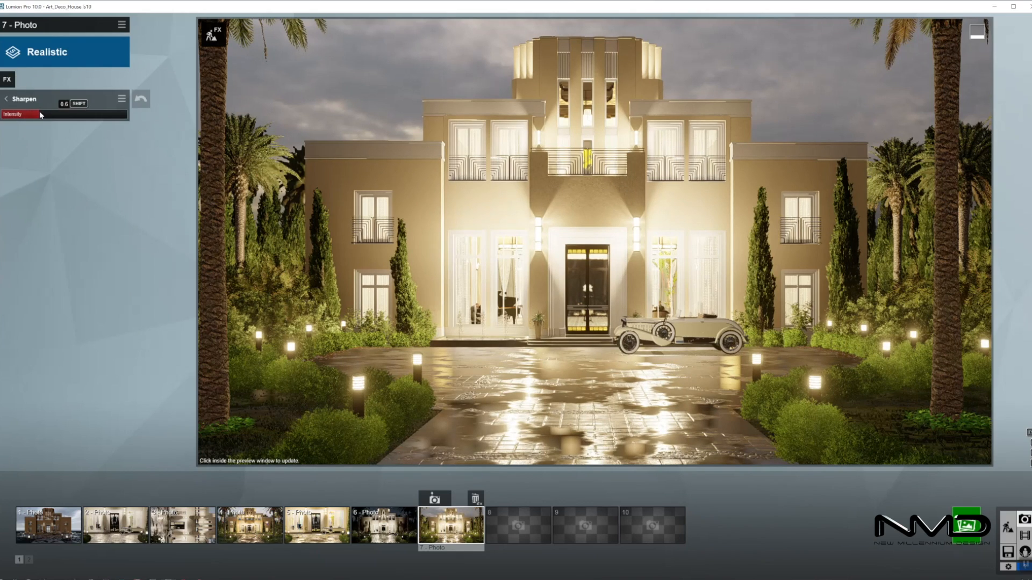
{"action": "left_click", "coordinate": [7, 98]}
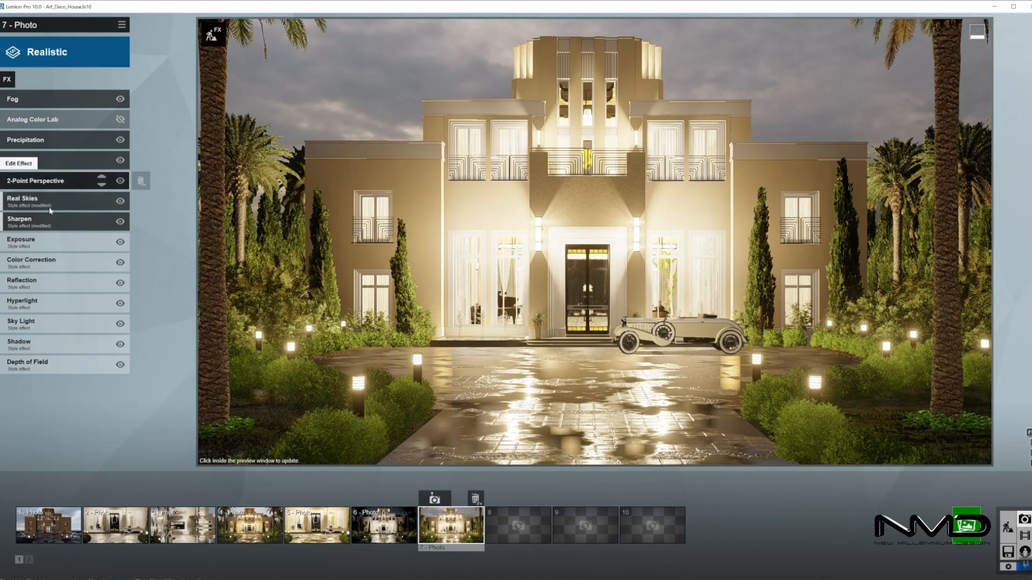
{"action": "left_click", "coordinate": [53, 262]}
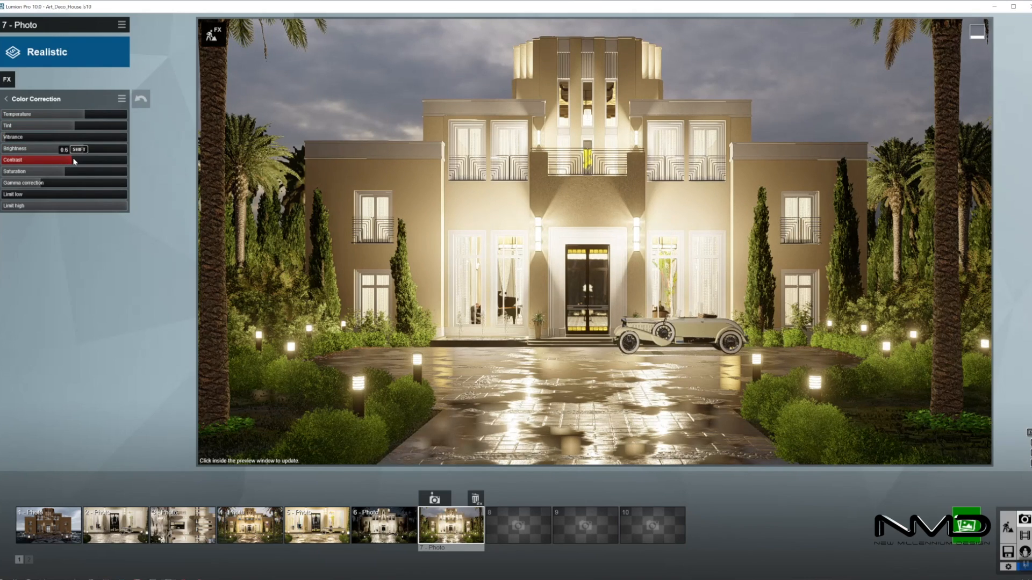
{"action": "left_click_drag", "start_coordinate": [78, 158], "coordinate": [97, 162]}
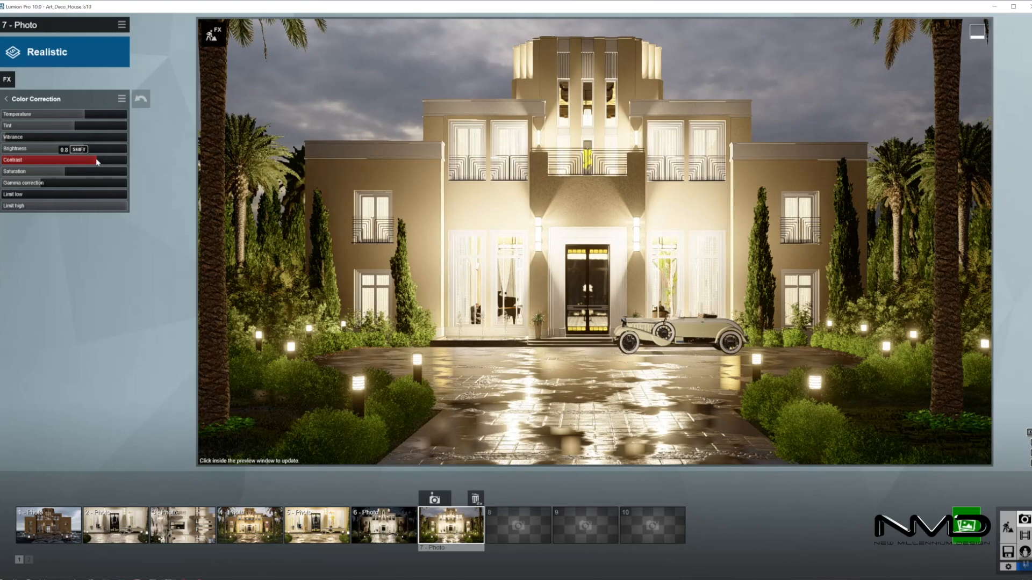
{"action": "left_click", "coordinate": [7, 100]}
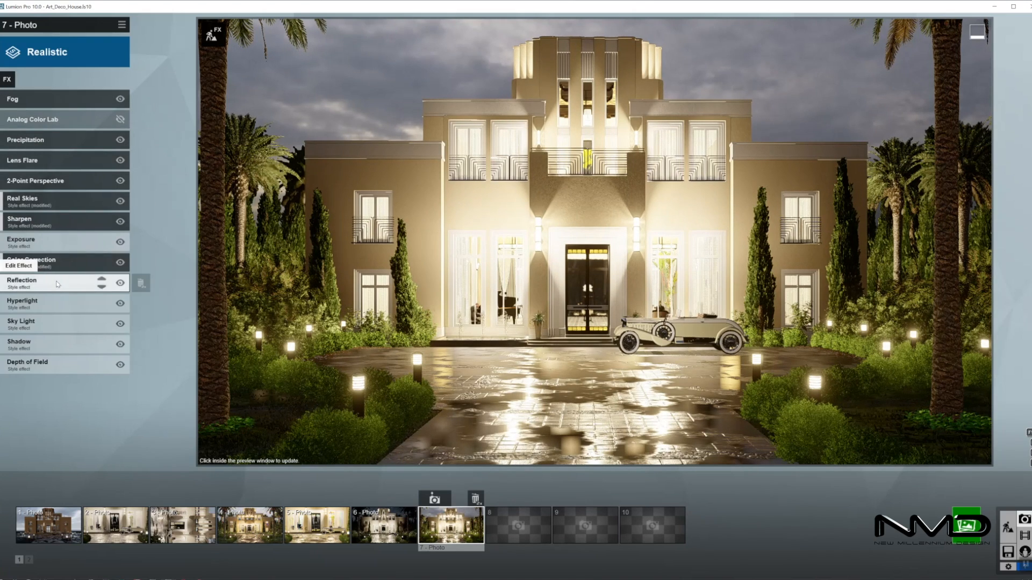
Add reflection planes to the Reflection effect on the paved driveway, the ground-floor front windows and the side-wing windows
{"action": "left_click", "coordinate": [38, 280]}
{"action": "left_click", "coordinate": [21, 124]}
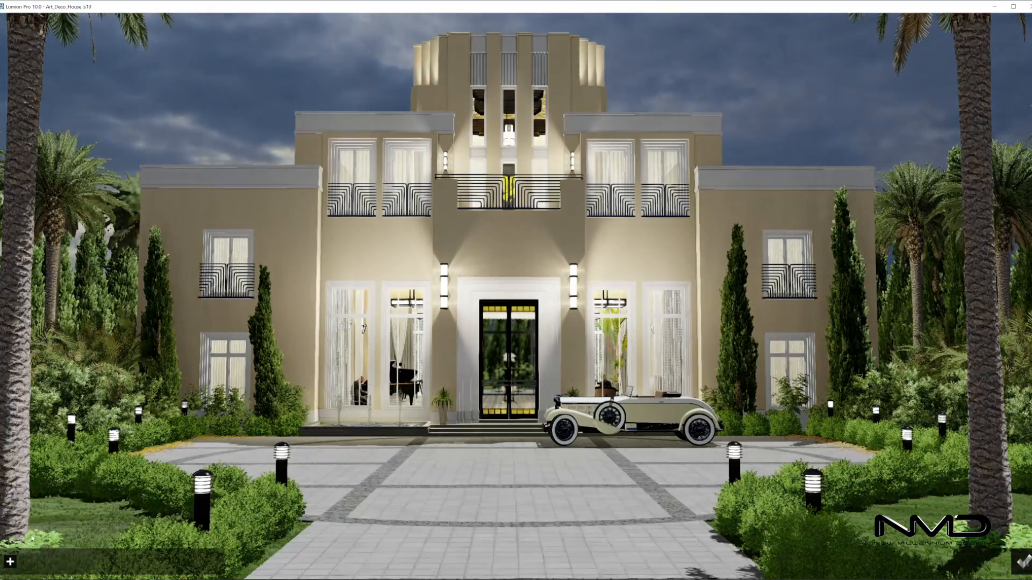
{"action": "left_click", "coordinate": [10, 561]}
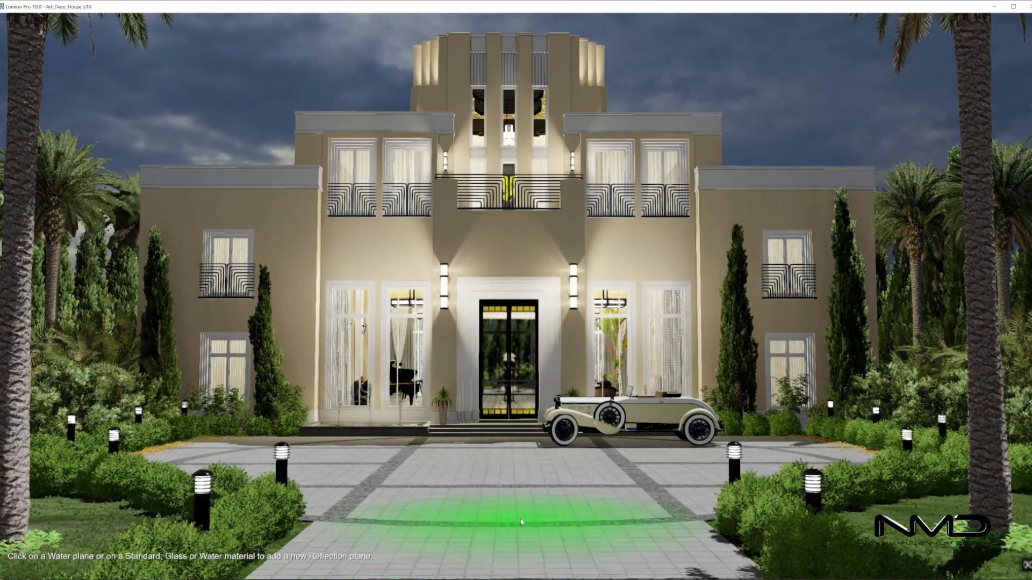
{"action": "left_click", "coordinate": [381, 534]}
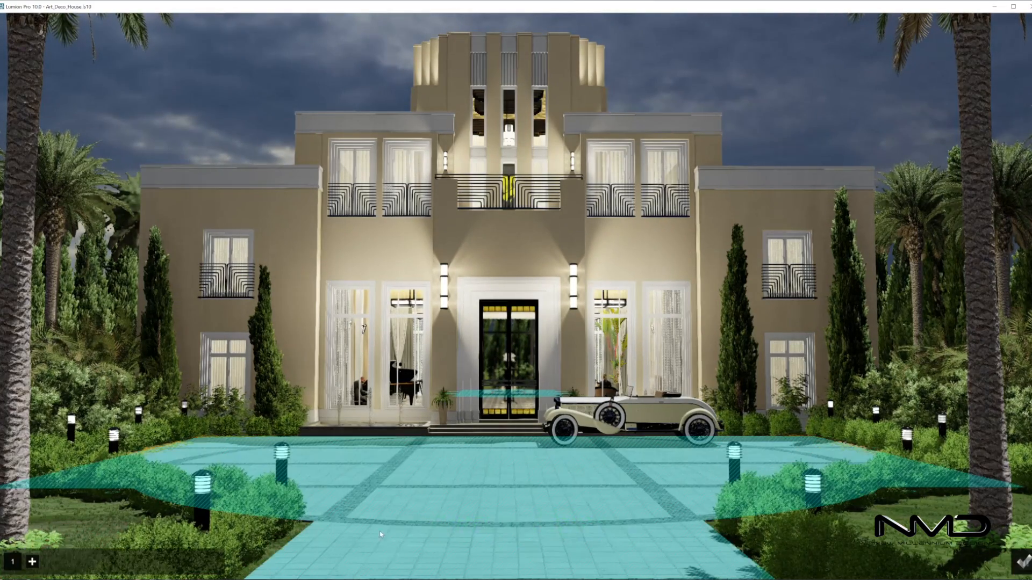
{"action": "left_click", "coordinate": [33, 562]}
{"action": "left_click", "coordinate": [379, 344]}
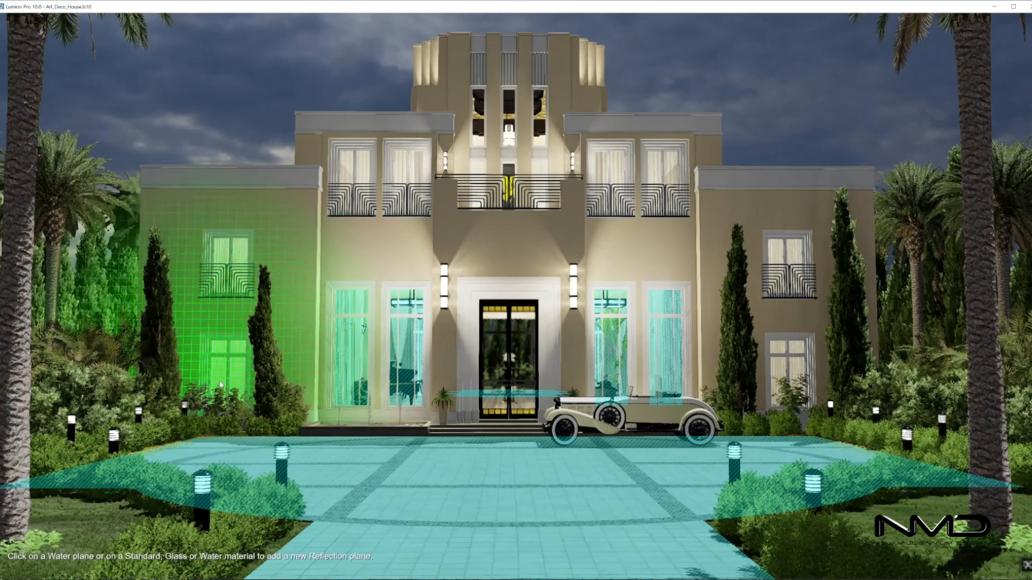
{"action": "left_click", "coordinate": [146, 431]}
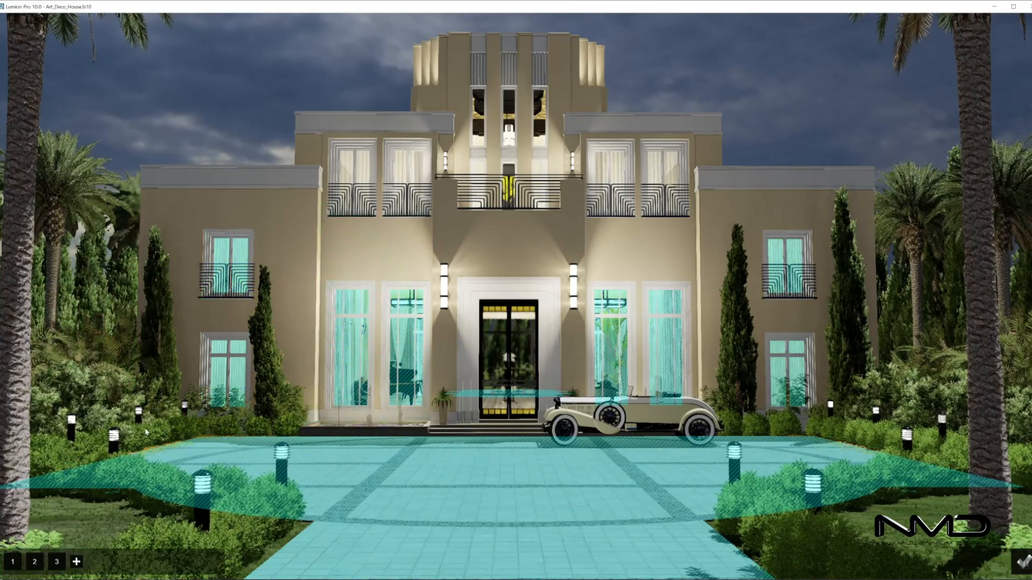
Add two more reflection planes covering the upper-storey windows and the central tower glazing, and finish editing the reflections
{"action": "left_click", "coordinate": [77, 561]}
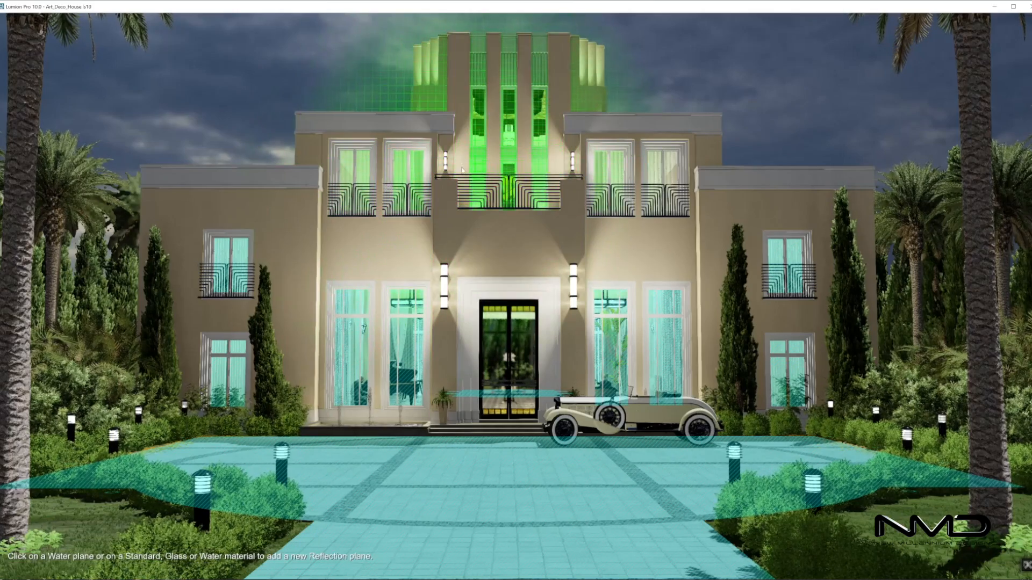
{"action": "left_click", "coordinate": [416, 170]}
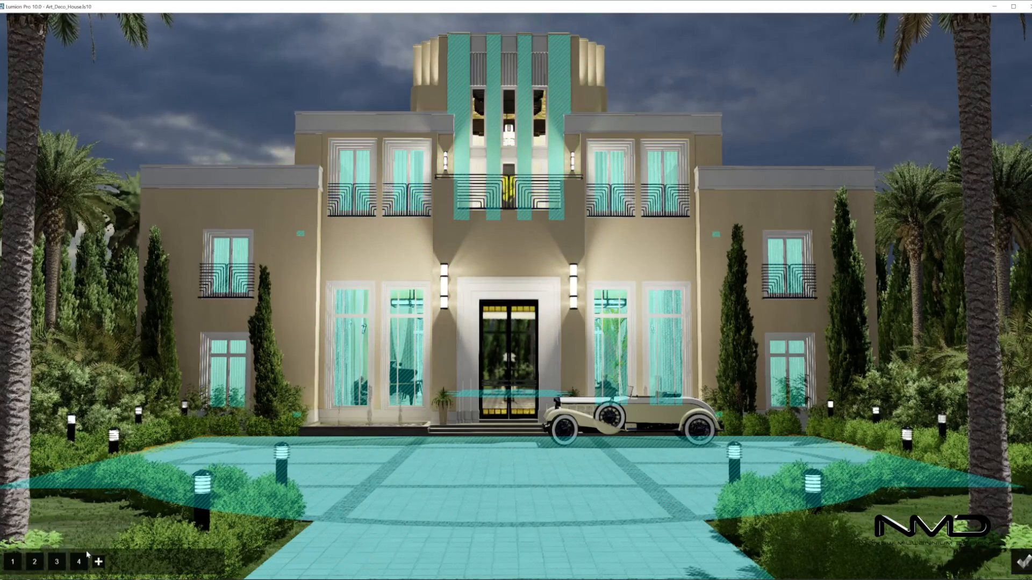
{"action": "left_click", "coordinate": [516, 180]}
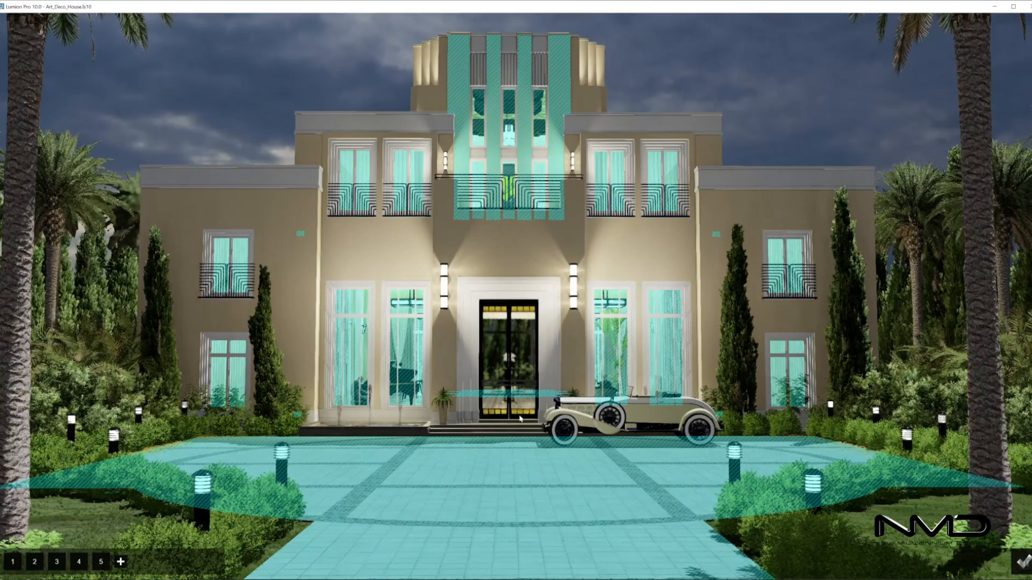
{"action": "left_click", "coordinate": [1019, 559]}
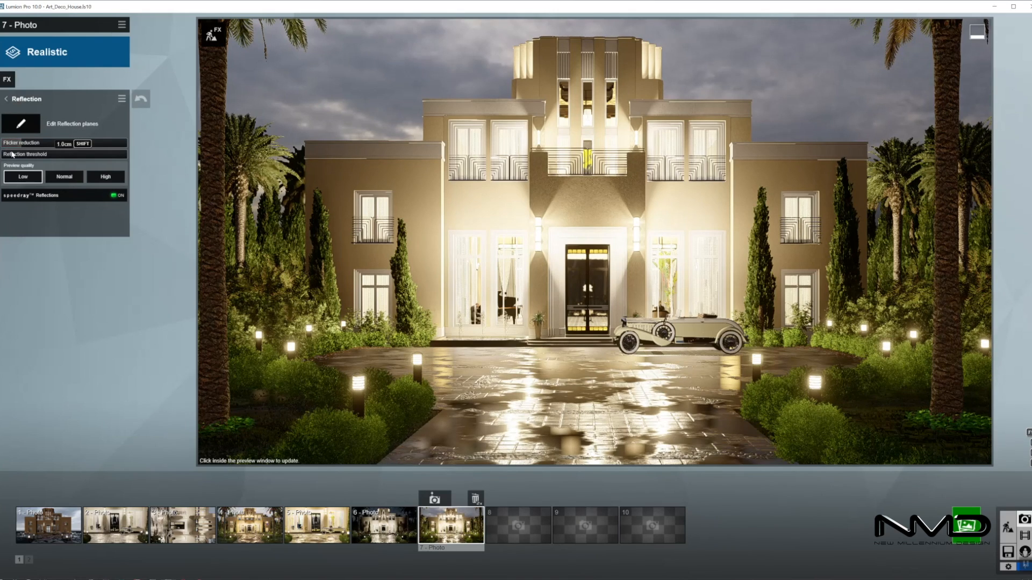
{"action": "left_click", "coordinate": [6, 99]}
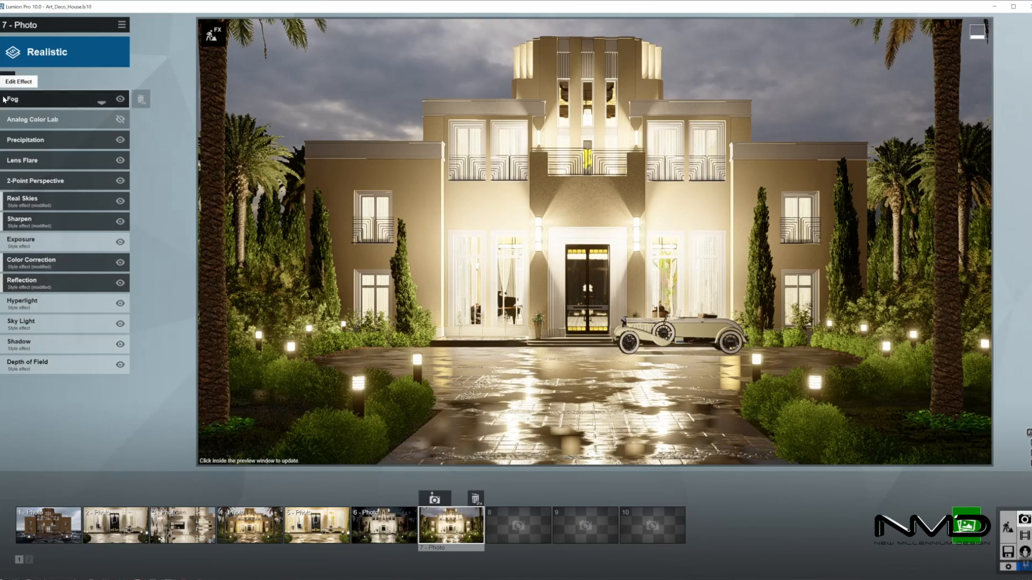
Adjust the Hyperlight amount, and lower Sky Light's brightness and saturation with planar and projected reflections enabled
{"action": "left_click", "coordinate": [57, 305]}
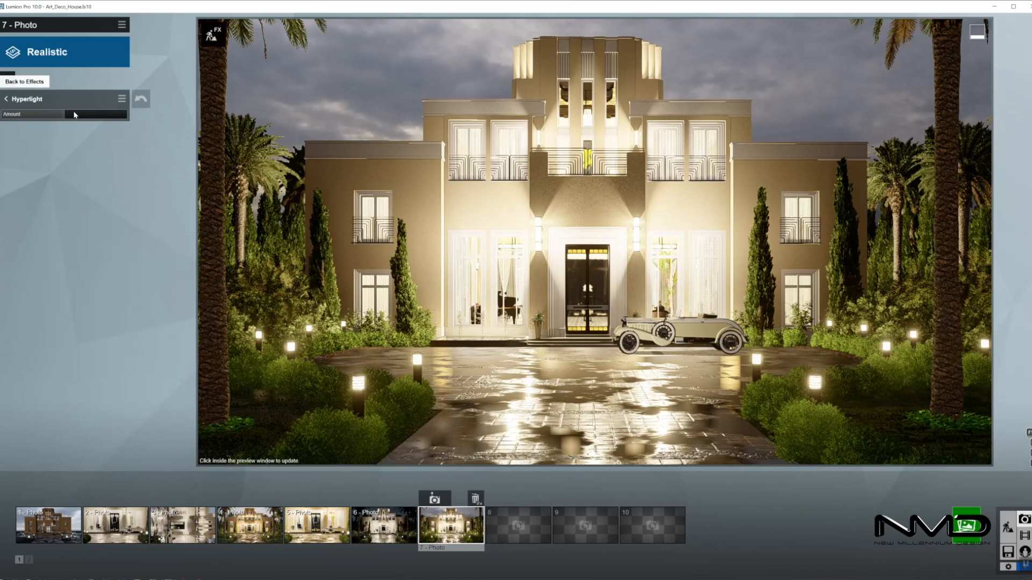
{"action": "left_click", "coordinate": [7, 99]}
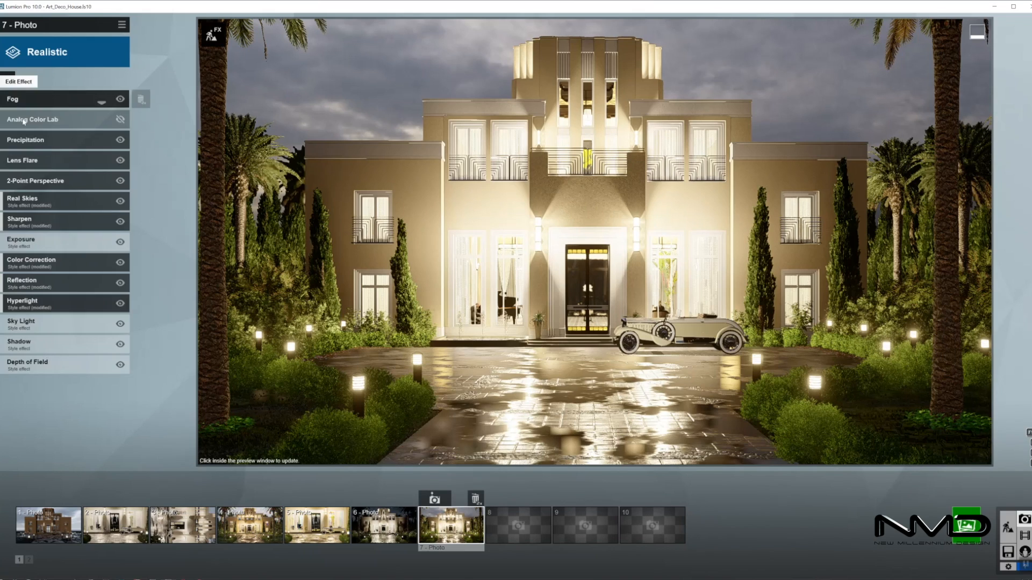
{"action": "left_click", "coordinate": [32, 324]}
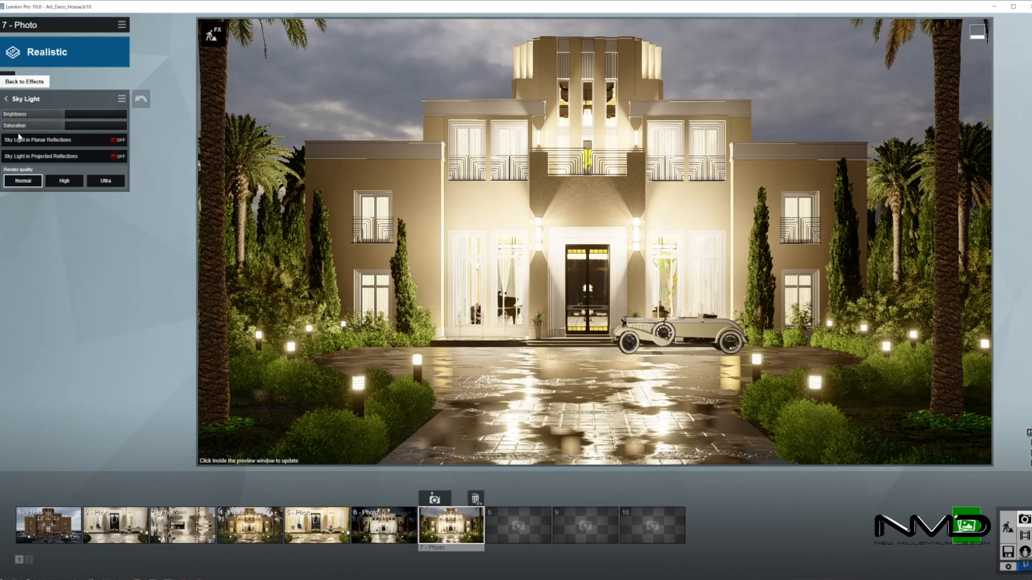
{"action": "left_click_drag", "start_coordinate": [19, 129], "coordinate": [15, 129]}
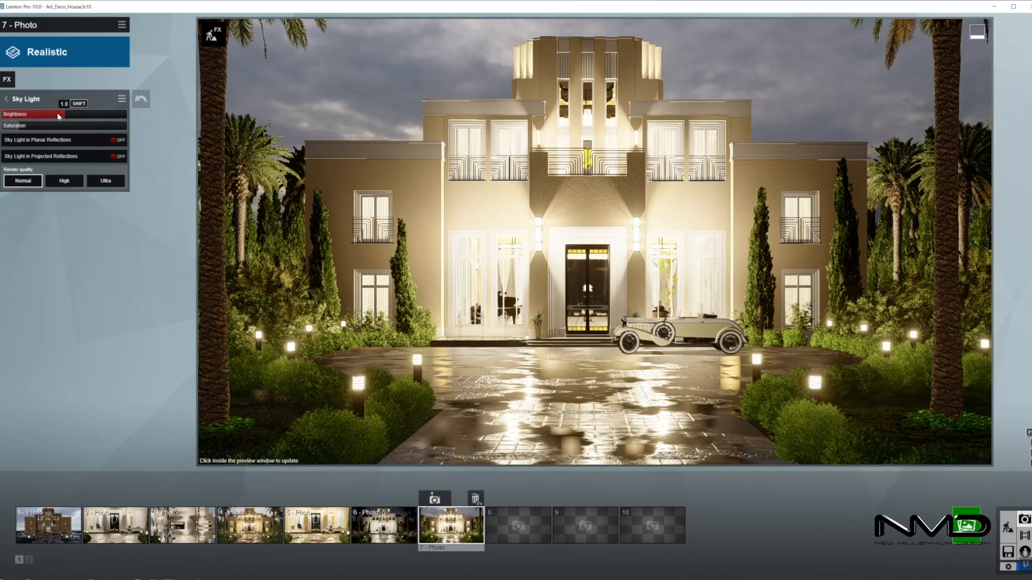
{"action": "left_click", "coordinate": [43, 141]}
{"action": "left_click", "coordinate": [43, 157]}
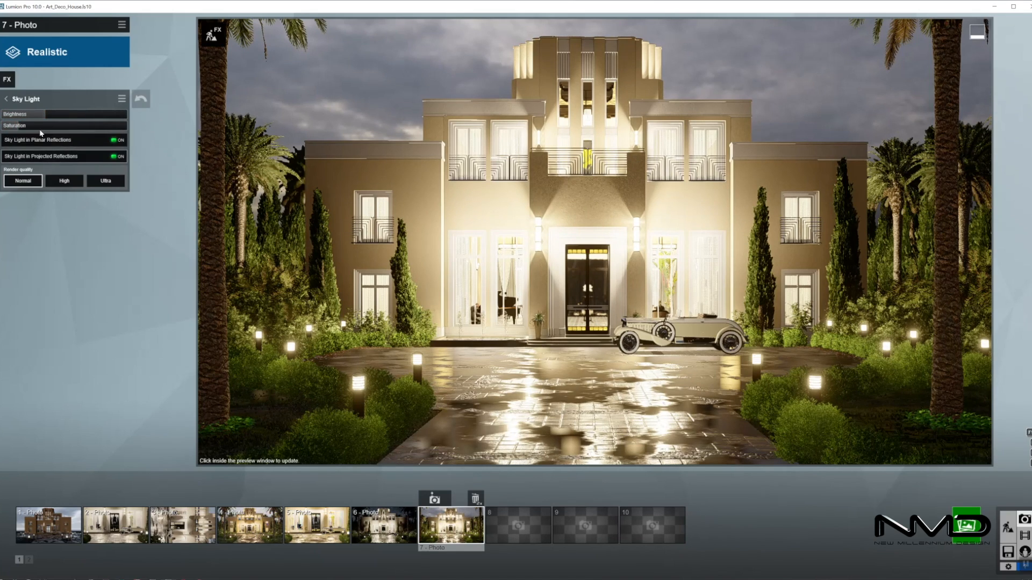
{"action": "left_click", "coordinate": [6, 99]}
Set the Shadow effect's sun shadow range to about 1513 m
{"action": "left_click", "coordinate": [26, 334]}
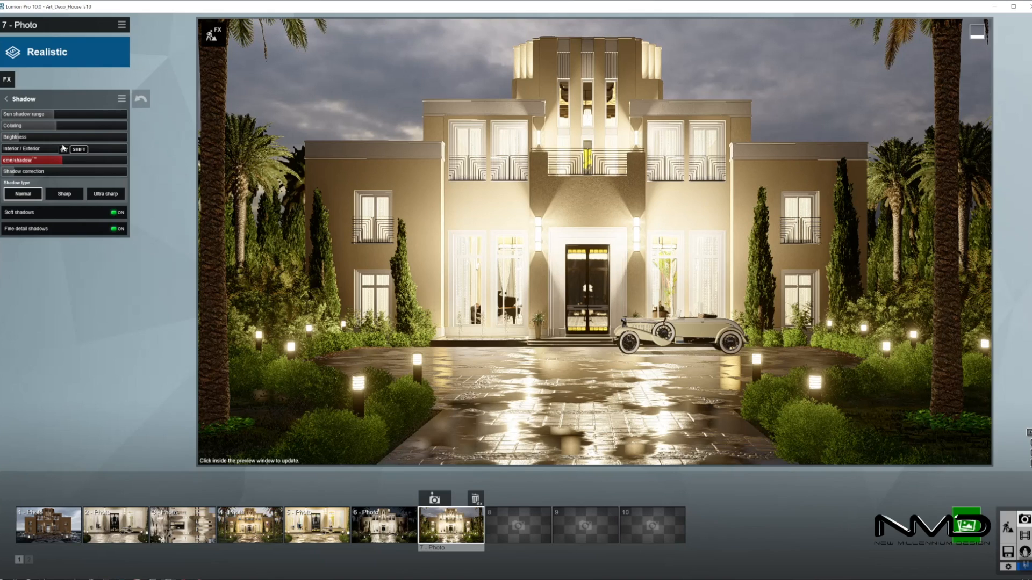
{"action": "left_click_drag", "start_coordinate": [53, 114], "coordinate": [95, 116]}
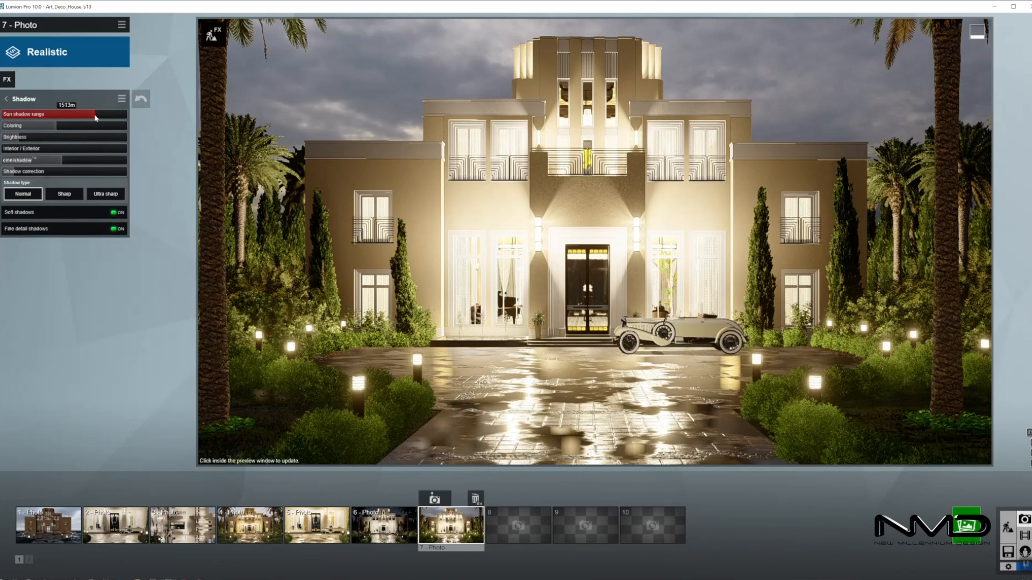
{"action": "left_click", "coordinate": [6, 99]}
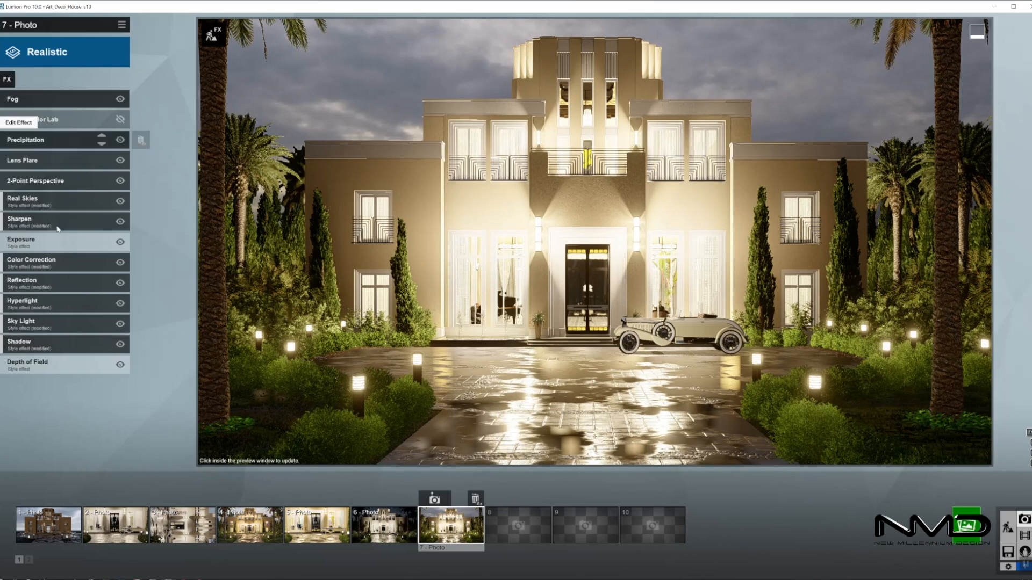
Place the Depth of Field focus point on the driveway before the entrance, with auto focus on and amount about 145.5
{"action": "left_click", "coordinate": [43, 364]}
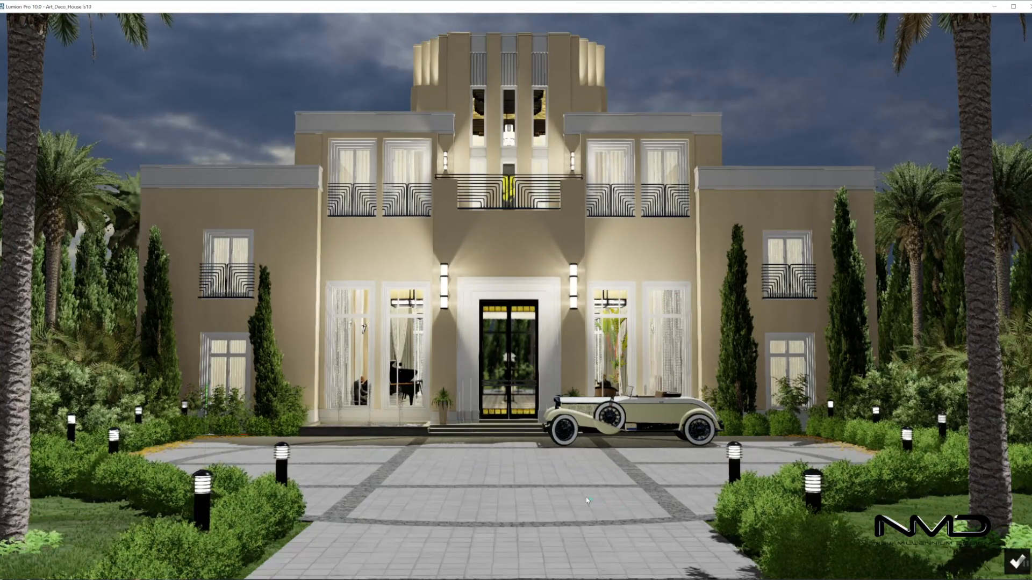
{"action": "left_click", "coordinate": [515, 477]}
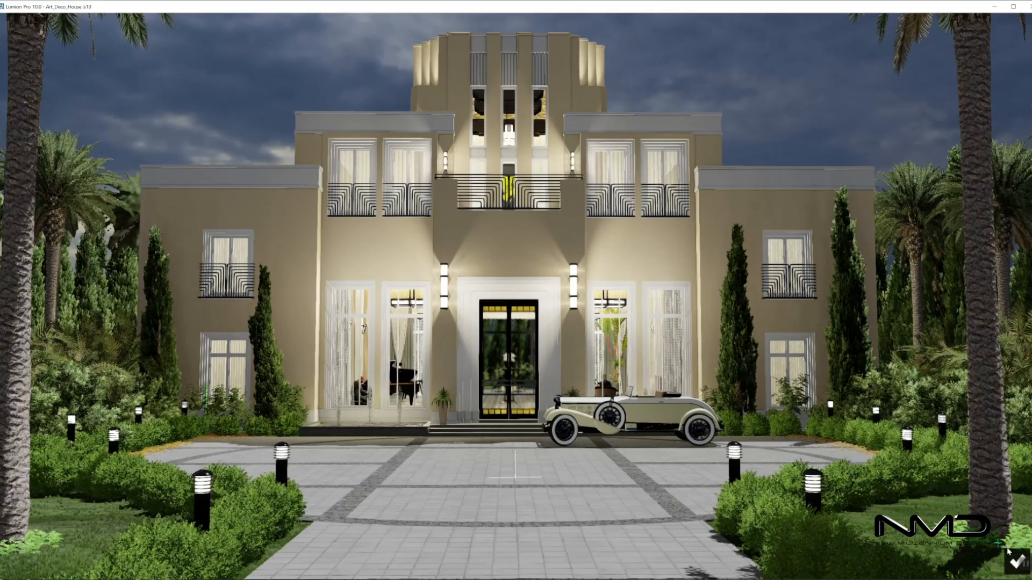
{"action": "left_click", "coordinate": [1015, 561]}
{"action": "left_click", "coordinate": [115, 162]}
{"action": "left_click_drag", "start_coordinate": [5, 114], "coordinate": [69, 114]}
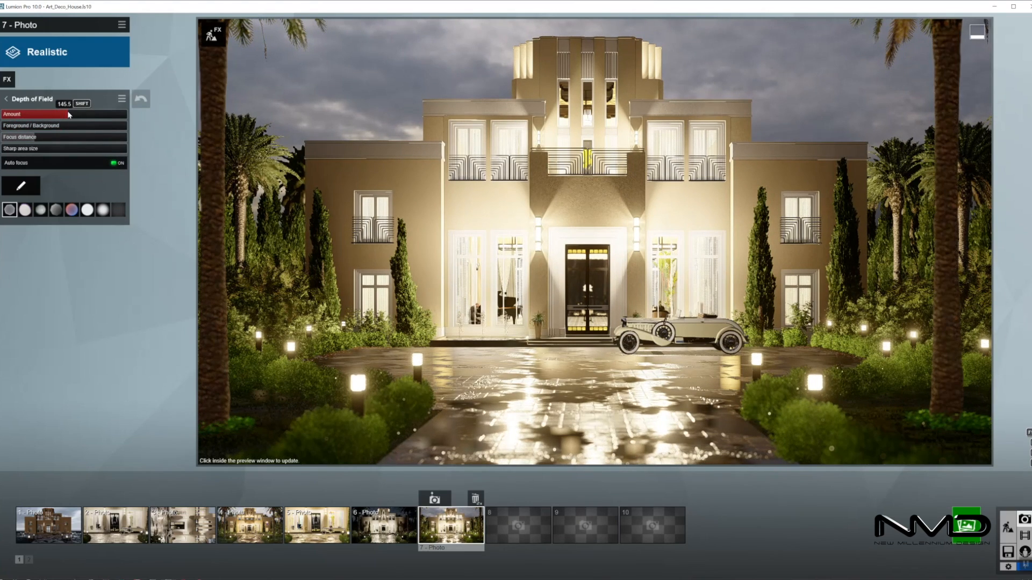
{"action": "left_click", "coordinate": [7, 99]}
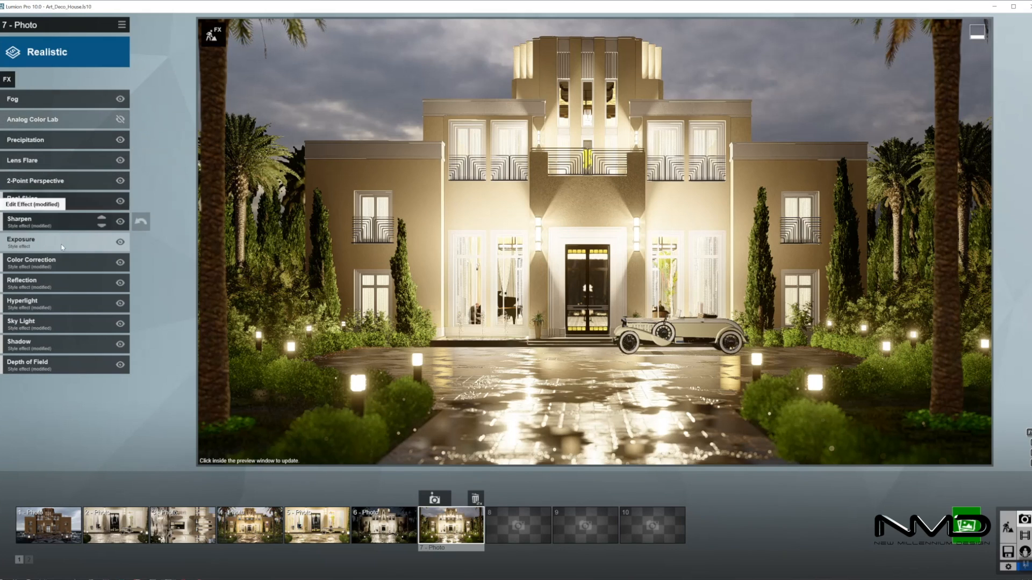
Refresh the photo preview and set the Exposure effect to about 0.5
{"action": "left_click", "coordinate": [603, 206]}
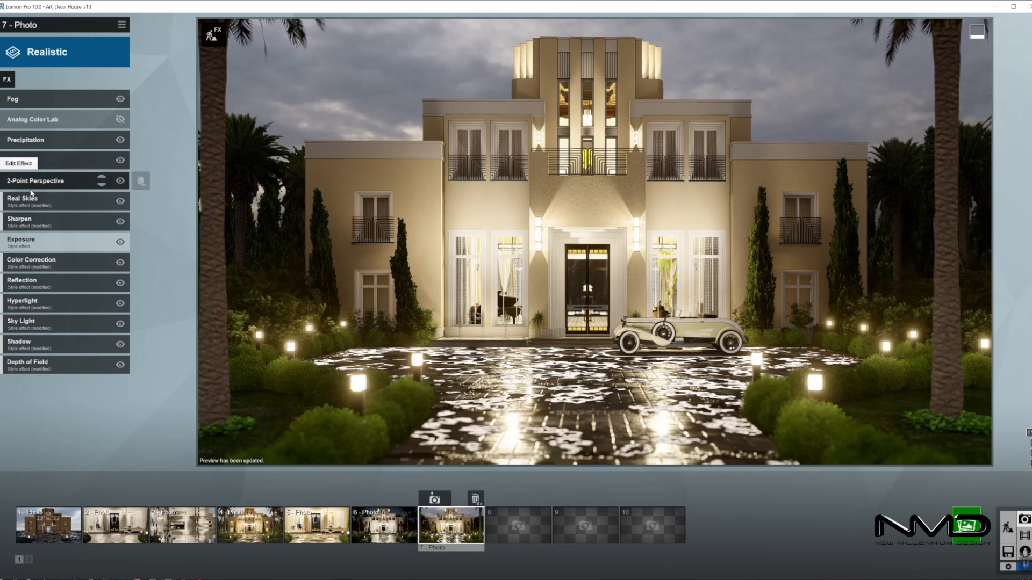
{"action": "left_click", "coordinate": [80, 242]}
{"action": "mouse_move", "coordinate": [65, 117]}
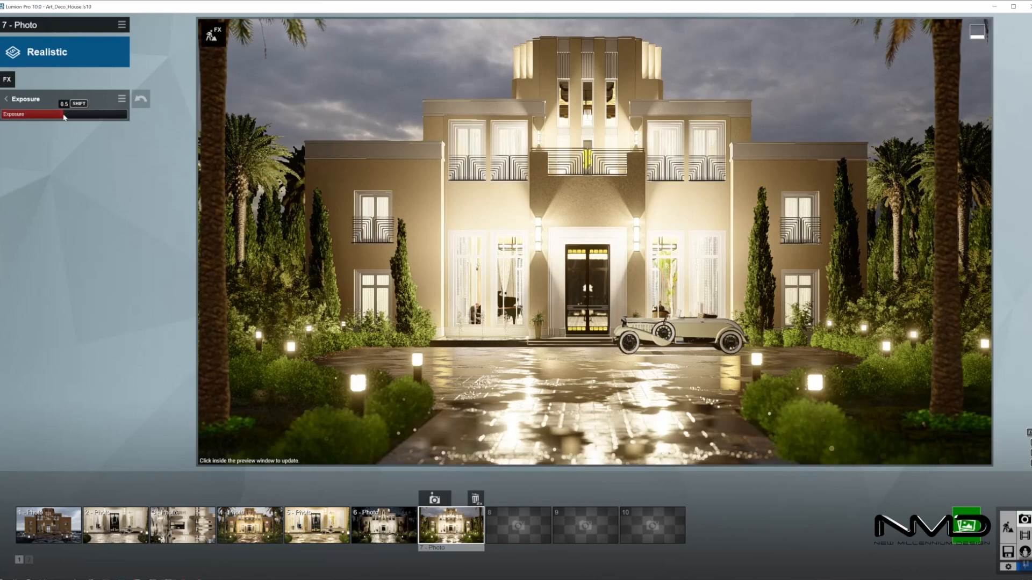
{"action": "left_click", "coordinate": [6, 99]}
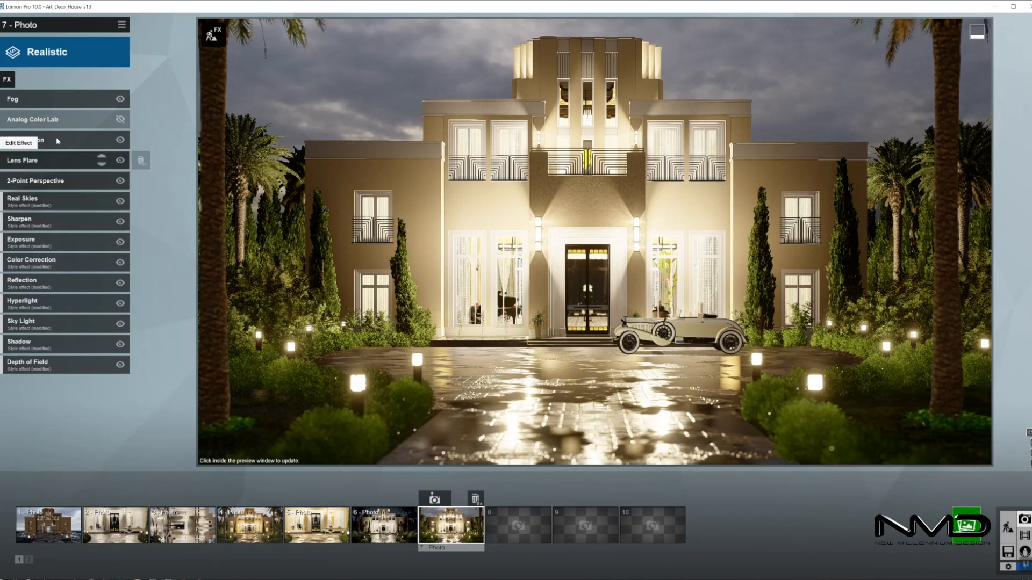
Enable the Analog Color Lab effect, choose a more neutral style, set its amount to 0.7 and refresh the preview
{"action": "left_click", "coordinate": [77, 122]}
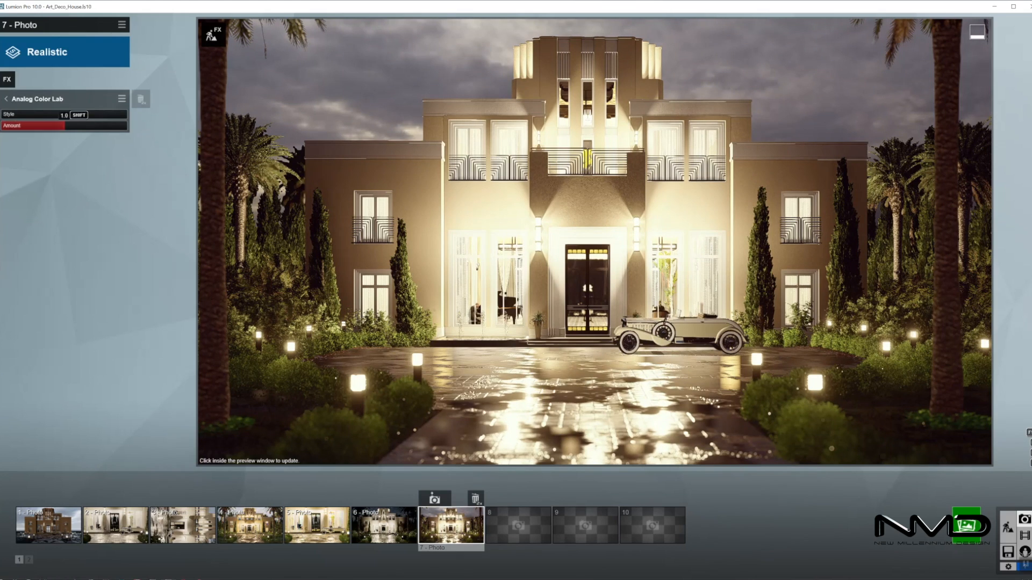
{"action": "left_click", "coordinate": [61, 114]}
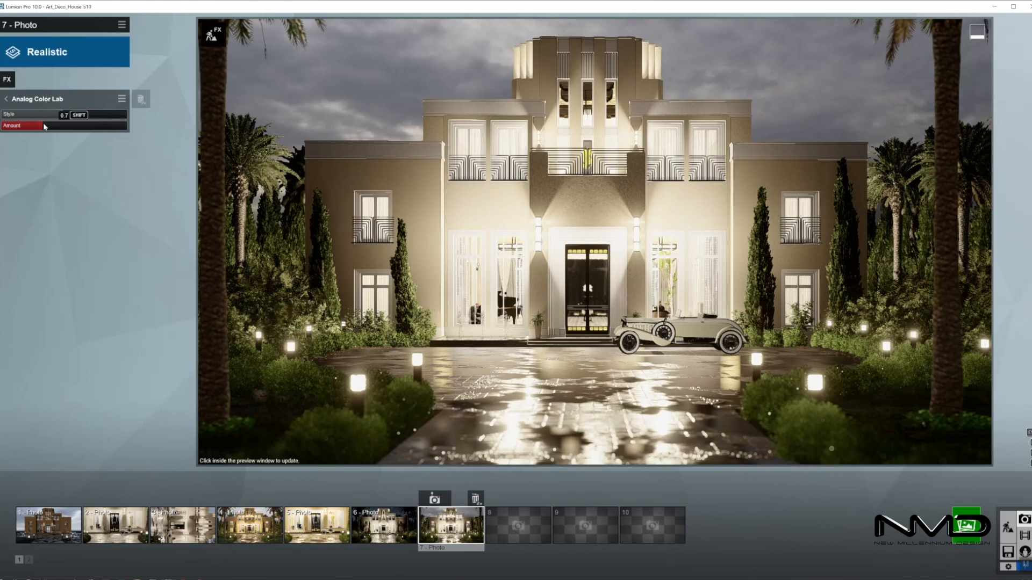
{"action": "left_click", "coordinate": [547, 225]}
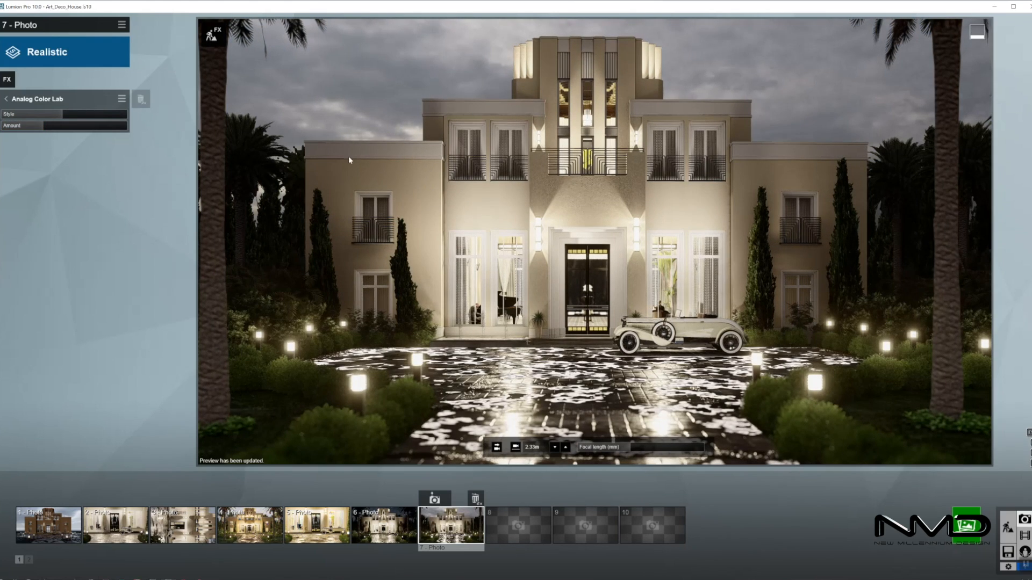
{"action": "left_click", "coordinate": [8, 74]}
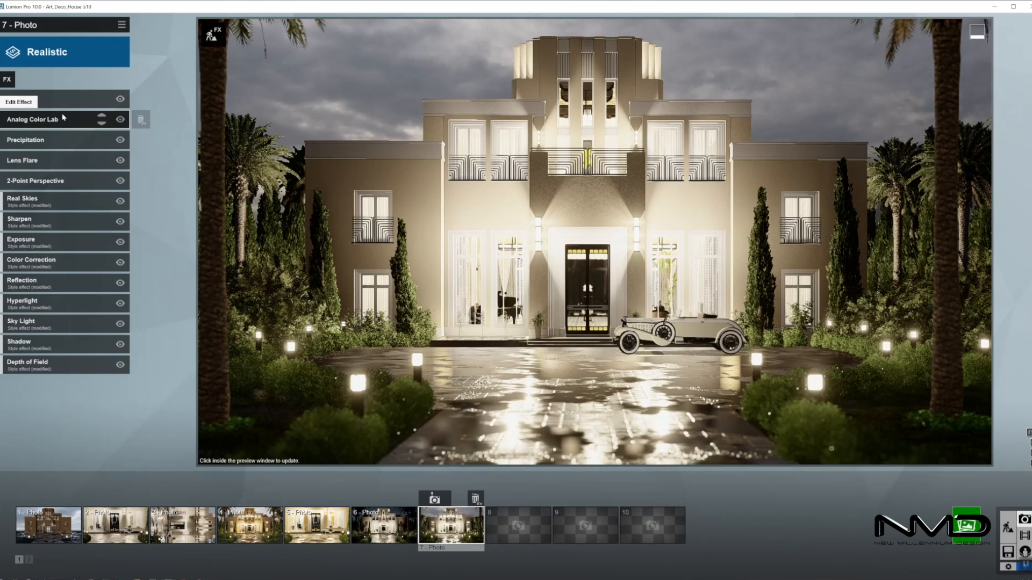
Set the Real Skies brightness to about 0.6 and overall brightness to about 1.0, and refresh the photo preview
{"action": "left_click", "coordinate": [32, 201]}
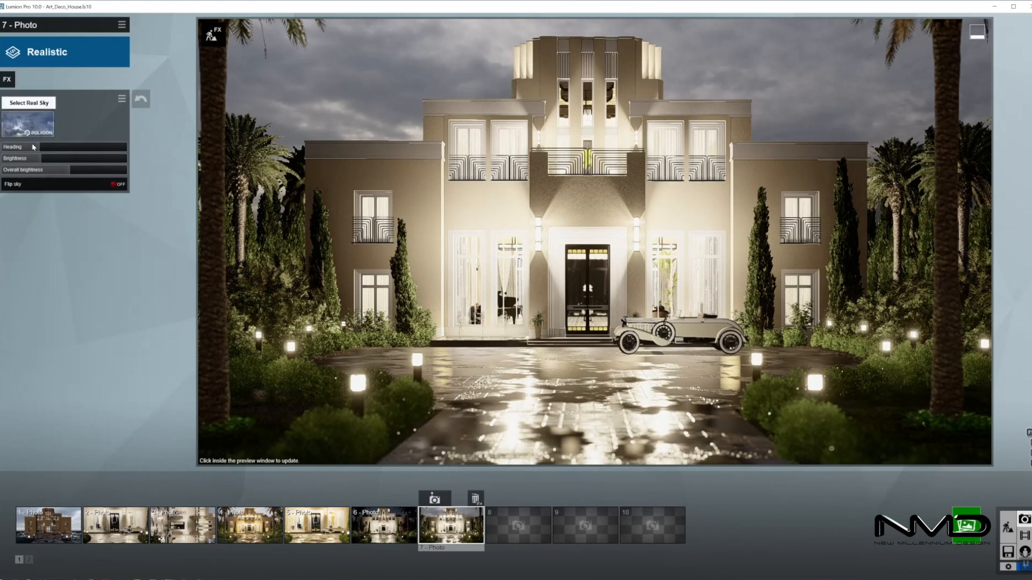
{"action": "left_click_drag", "start_coordinate": [47, 160], "coordinate": [39, 161]}
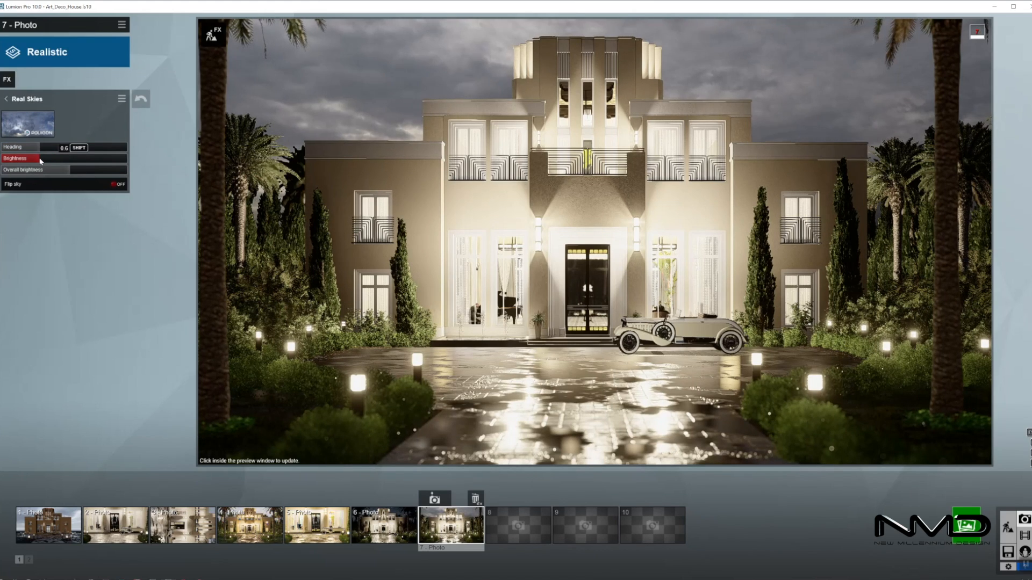
{"action": "left_click_drag", "start_coordinate": [65, 171], "coordinate": [63, 171]}
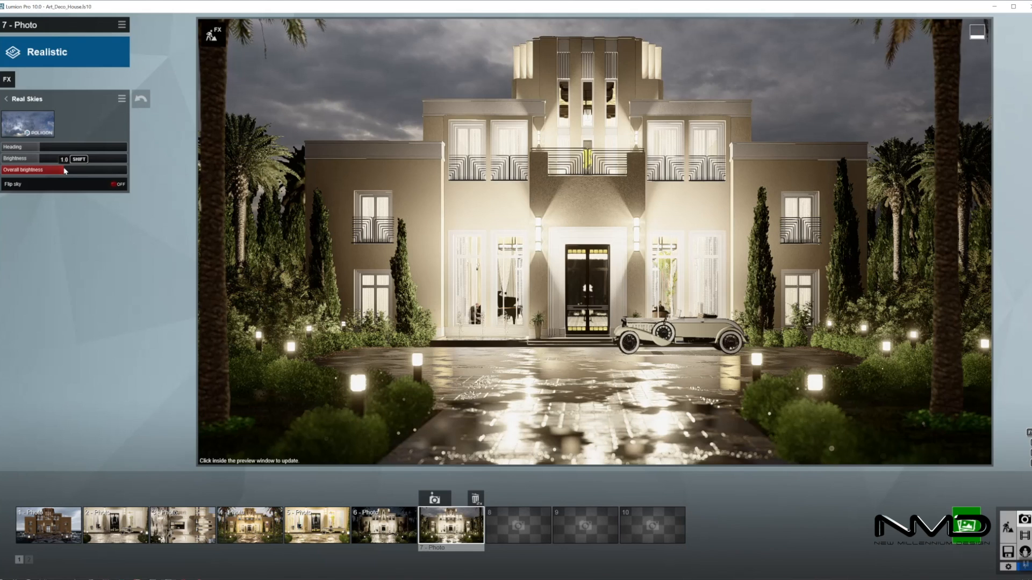
{"action": "left_click", "coordinate": [562, 186]}
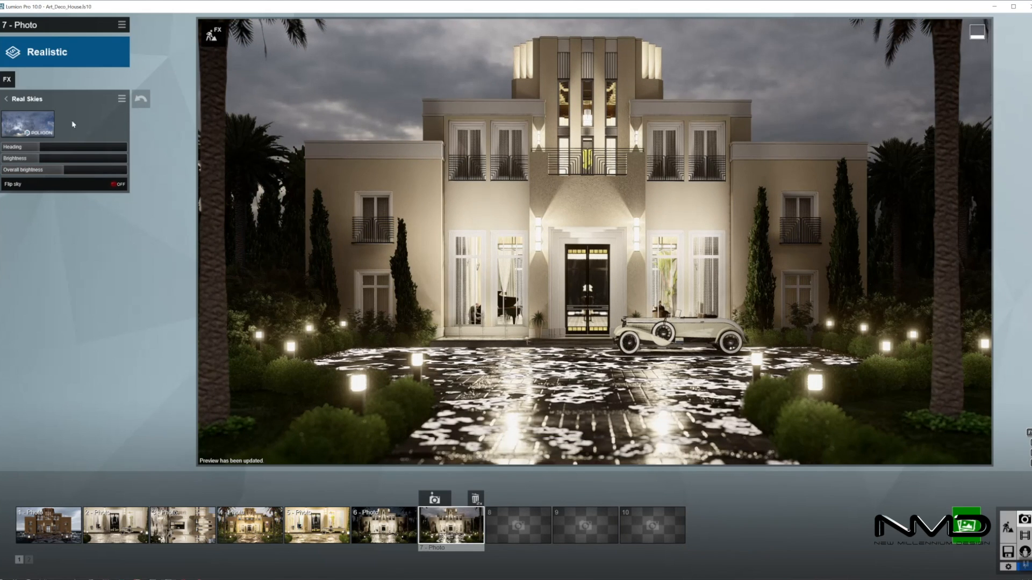
{"action": "left_click", "coordinate": [7, 100]}
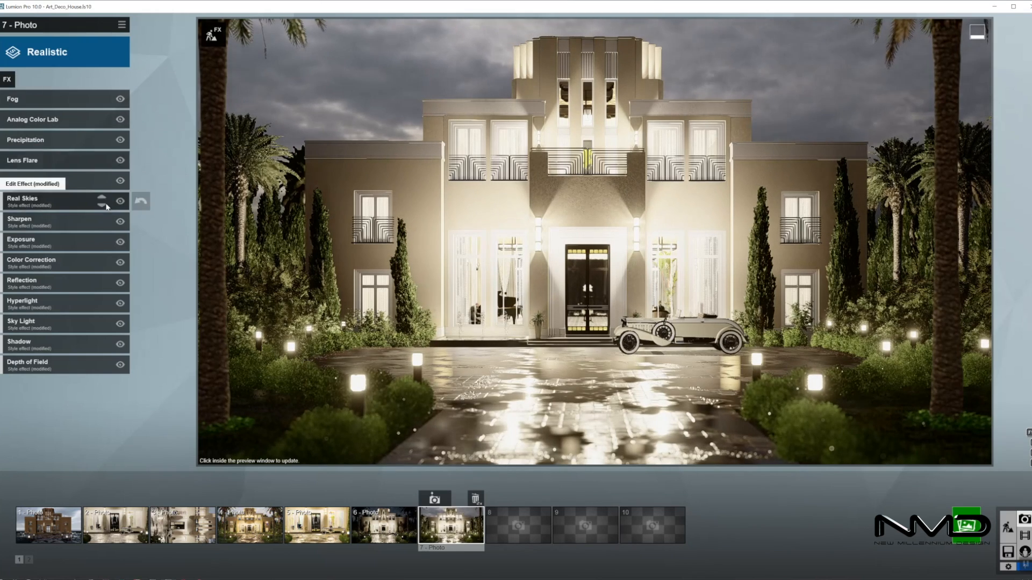
Set the Color Correction contrast to about 0.8 and refresh the photo preview
{"action": "left_click", "coordinate": [64, 259]}
{"action": "mouse_move", "coordinate": [97, 163]}
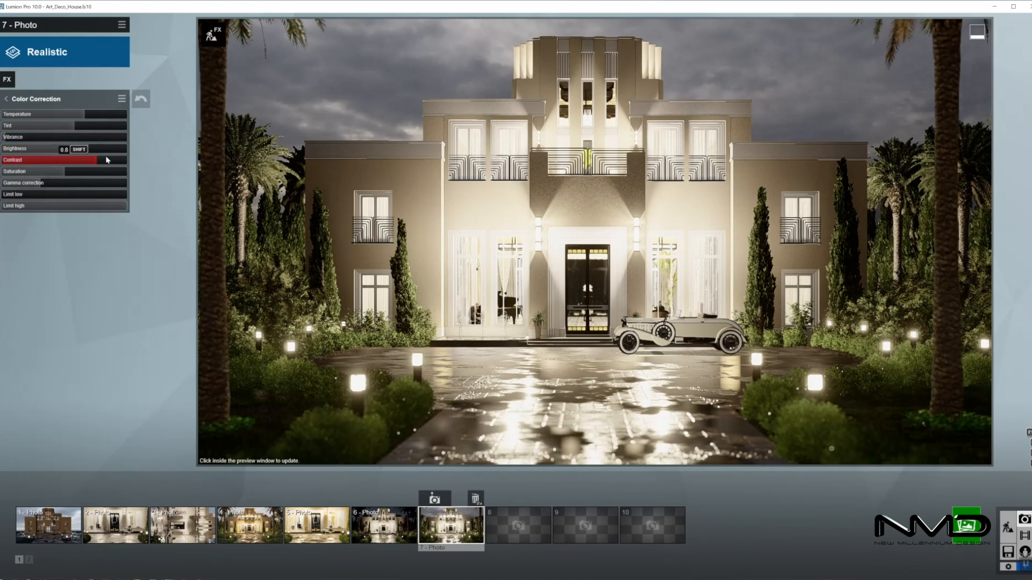
{"action": "left_click", "coordinate": [7, 99]}
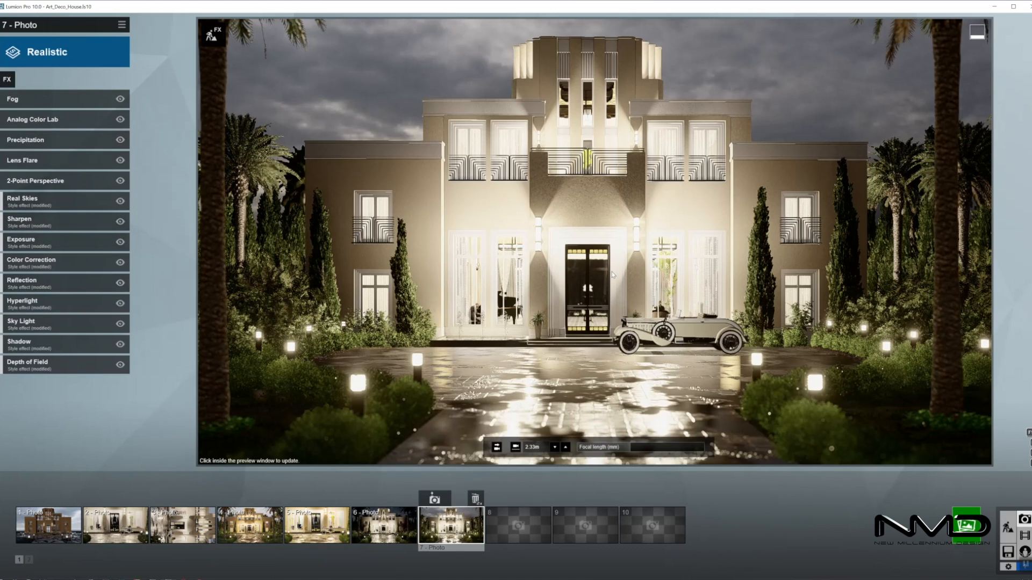
{"action": "left_click", "coordinate": [616, 302]}
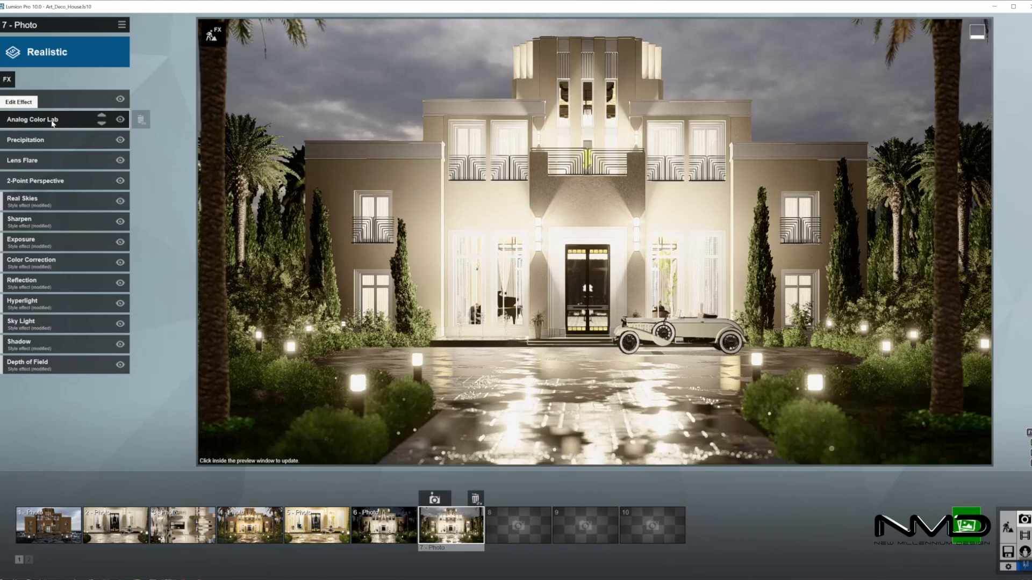
Review the current Analog Color Lab and Exposure effect settings
{"action": "left_click", "coordinate": [52, 122]}
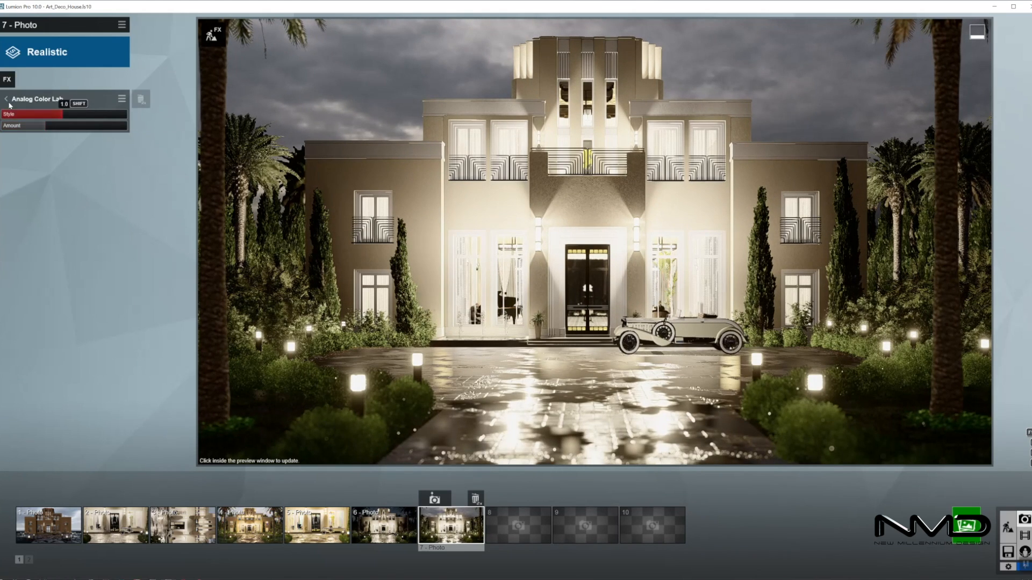
{"action": "left_click", "coordinate": [70, 99]}
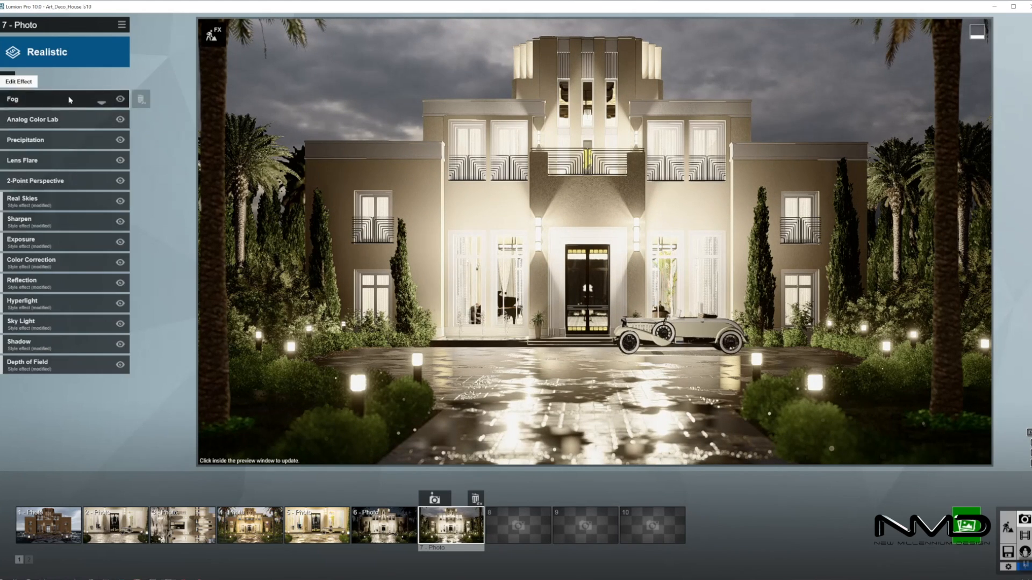
{"action": "left_click", "coordinate": [59, 244]}
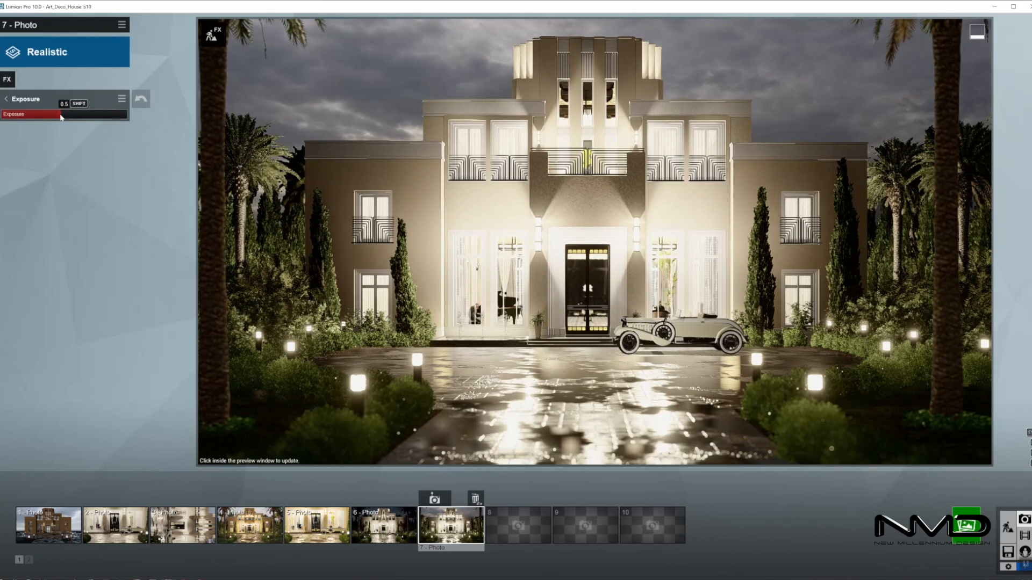
{"action": "left_click", "coordinate": [7, 100]}
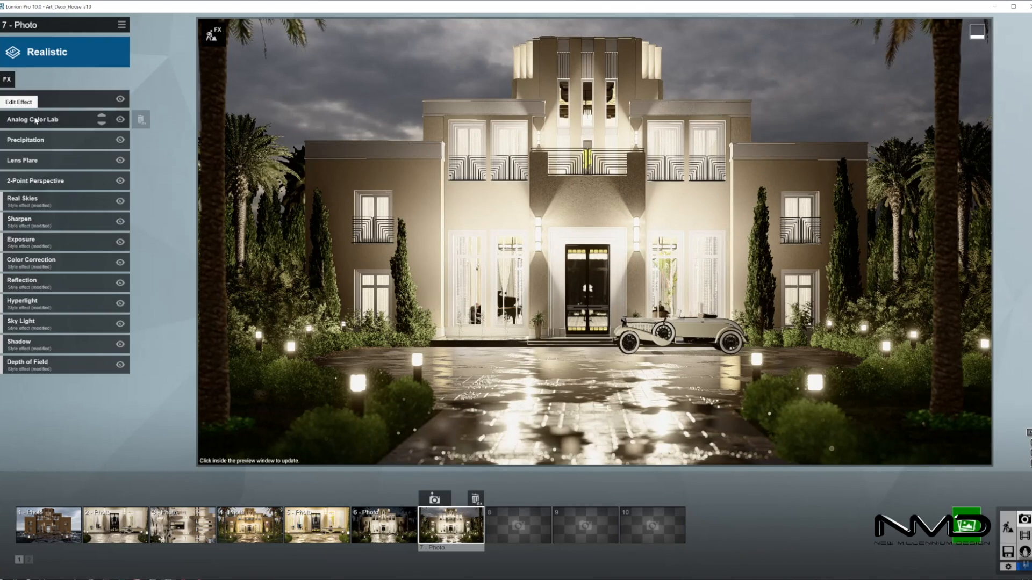
Set the Color Correction brightness to about 0.7 and return to the effects list
{"action": "left_click", "coordinate": [65, 262]}
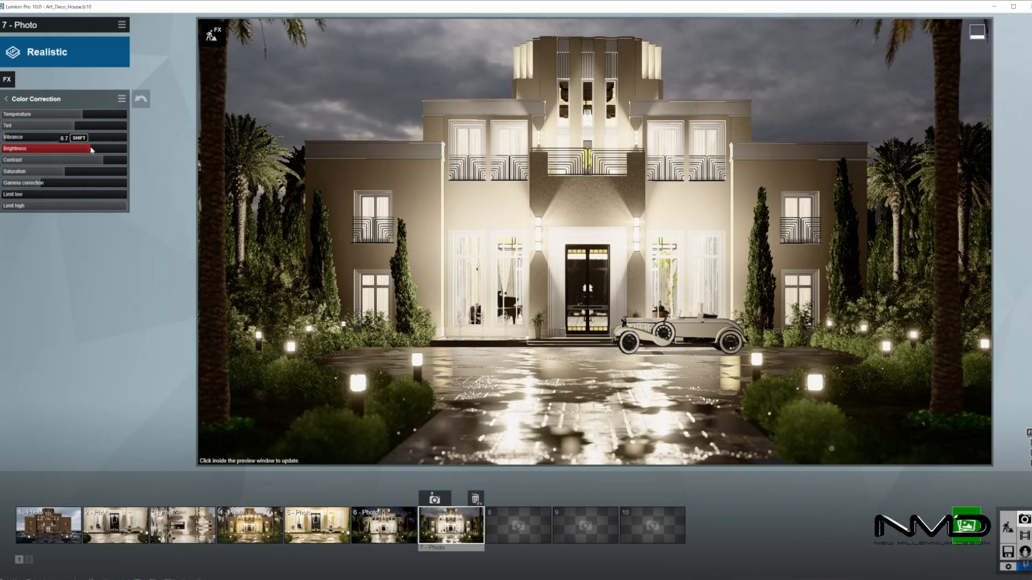
{"action": "left_click_drag", "start_coordinate": [94, 150], "coordinate": [101, 152]}
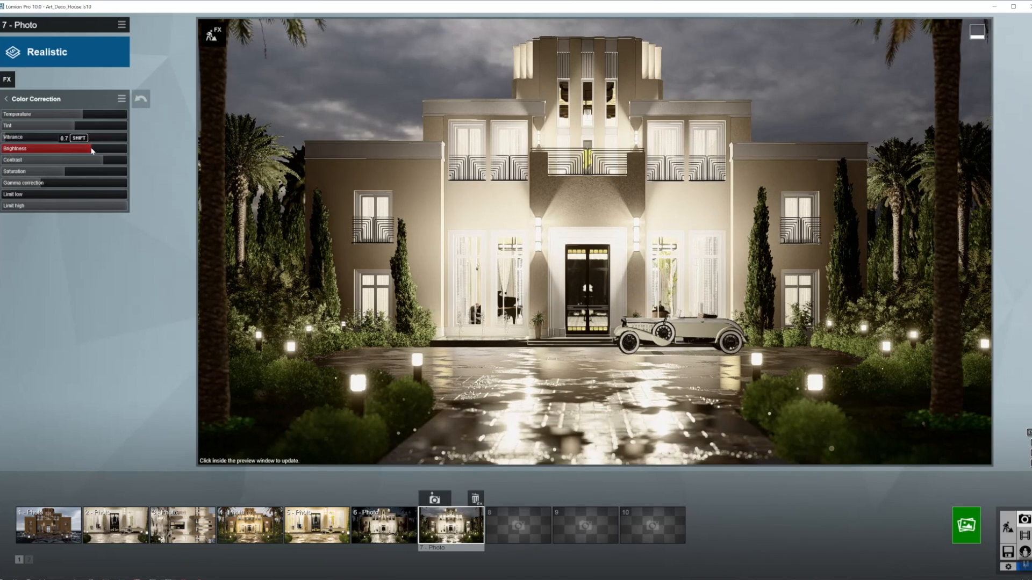
{"action": "left_click", "coordinate": [7, 99]}
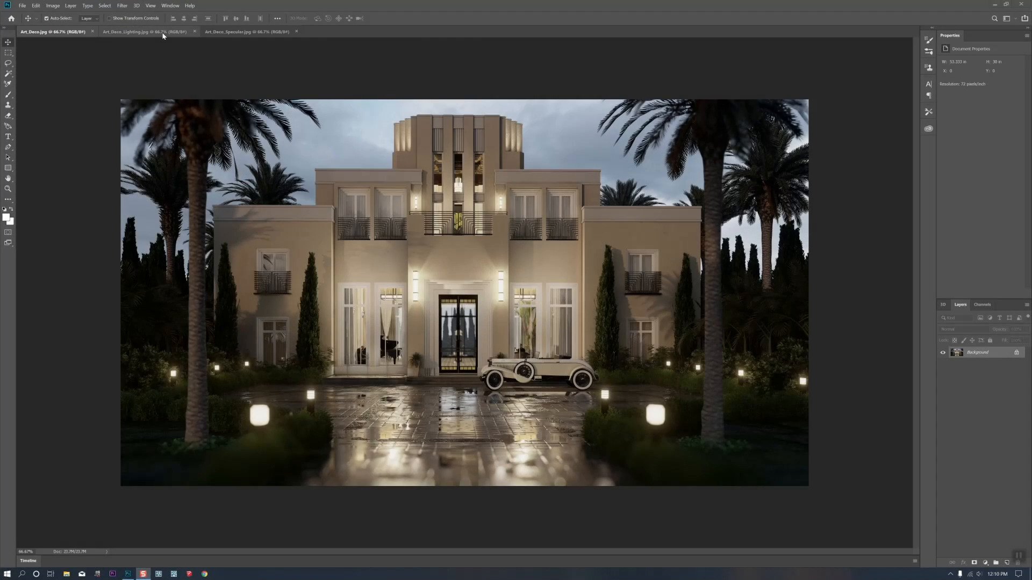
In Photoshop, copy the Art_Deco_Specular.jpg image onto Art_Deco.jpg as a new layer aligned with the base image
{"action": "left_click", "coordinate": [163, 32]}
{"action": "left_click", "coordinate": [251, 33]}
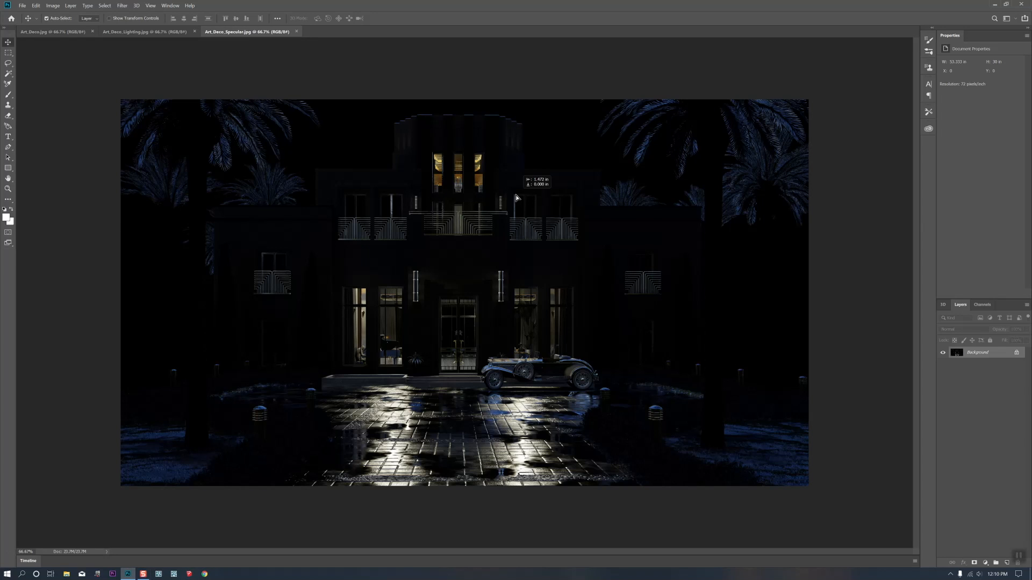
{"action": "left_click", "coordinate": [81, 33]}
{"action": "left_click_drag", "start_coordinate": [461, 248], "coordinate": [740, 367]}
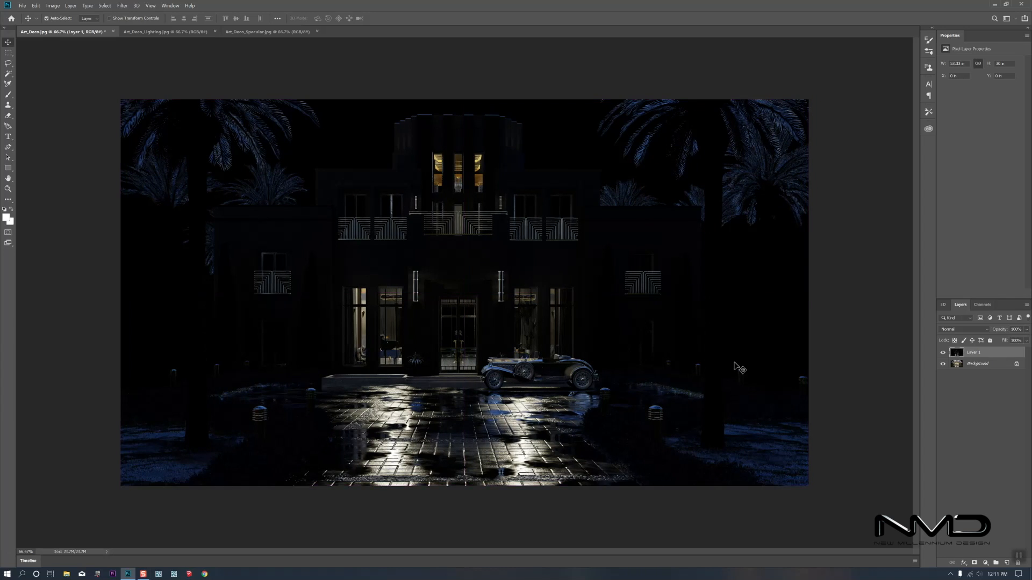
Duplicate the Background layer beneath the specular layer and set the specular layer's blend mode to Screen
{"action": "left_click", "coordinate": [963, 331]}
{"action": "left_click", "coordinate": [1013, 423]}
{"action": "left_click_drag", "start_coordinate": [992, 369], "coordinate": [1007, 563]}
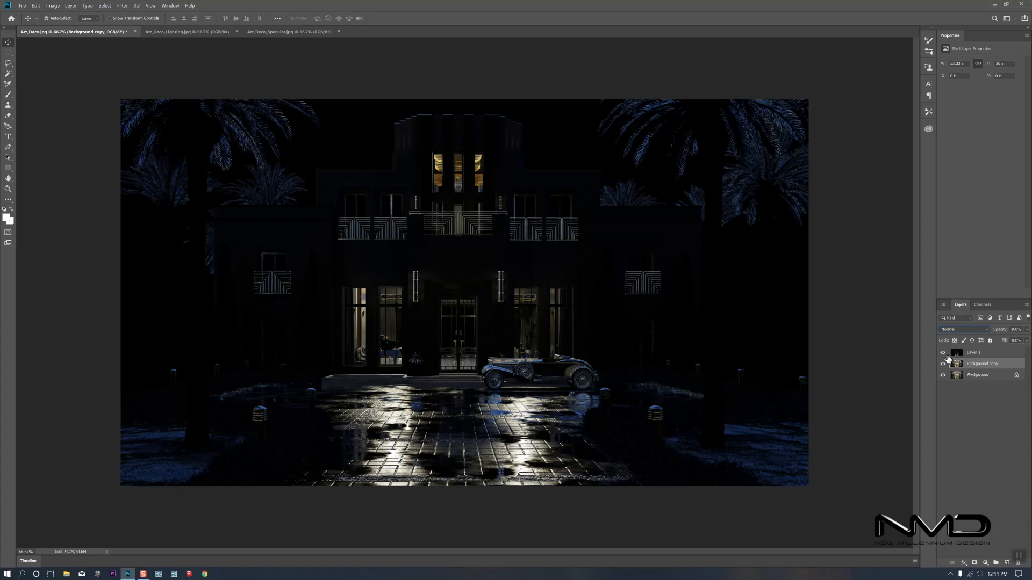
{"action": "left_click", "coordinate": [972, 353]}
{"action": "left_click", "coordinate": [967, 329]}
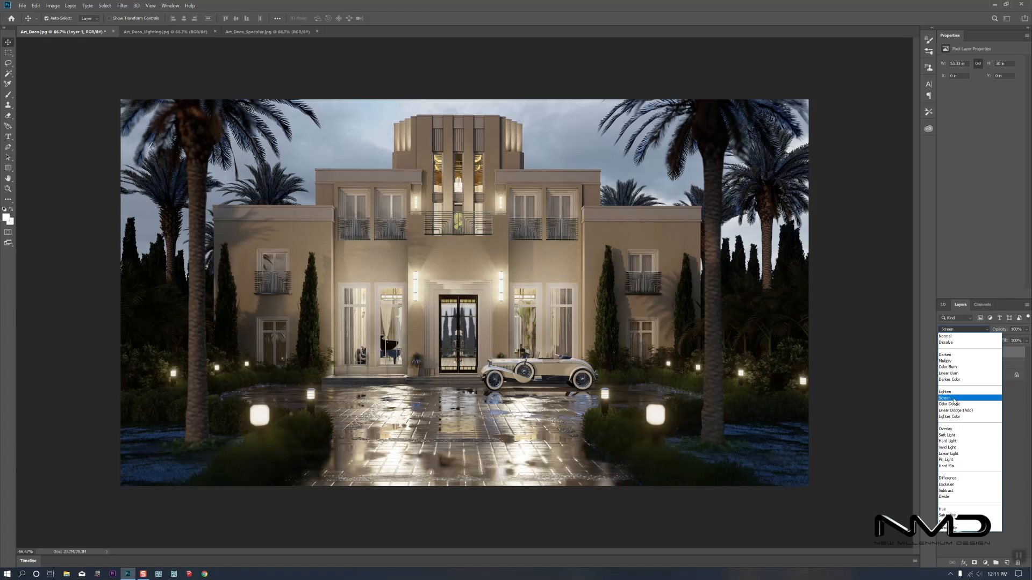
{"action": "left_click", "coordinate": [948, 399]}
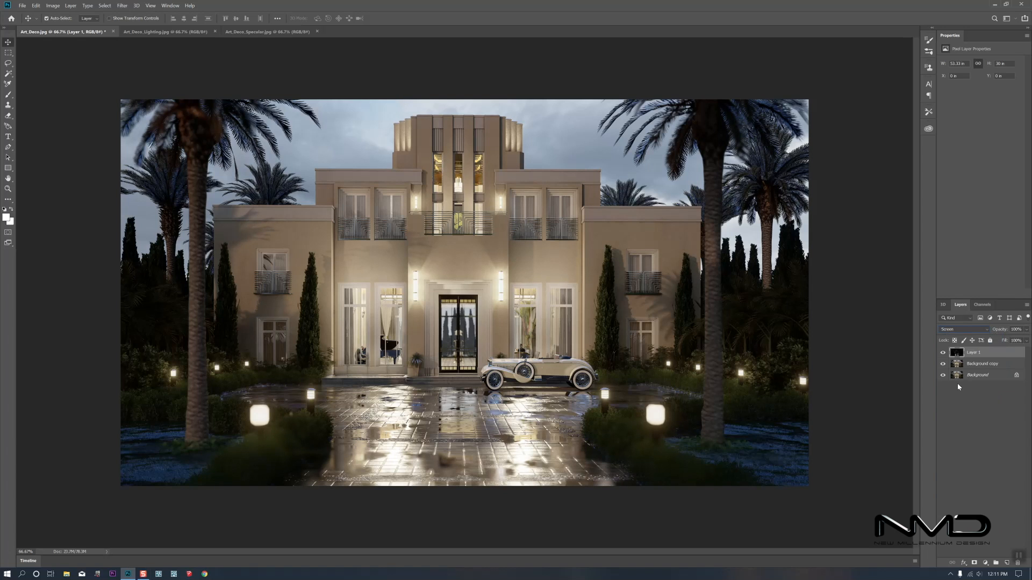
Compare the image with and without the specular layer and set that layer's opacity to 74%
{"action": "left_click", "coordinate": [943, 353]}
{"action": "left_click", "coordinate": [944, 353]}
{"action": "left_click", "coordinate": [944, 353]}
{"action": "left_click", "coordinate": [944, 353]}
{"action": "left_click", "coordinate": [944, 353]}
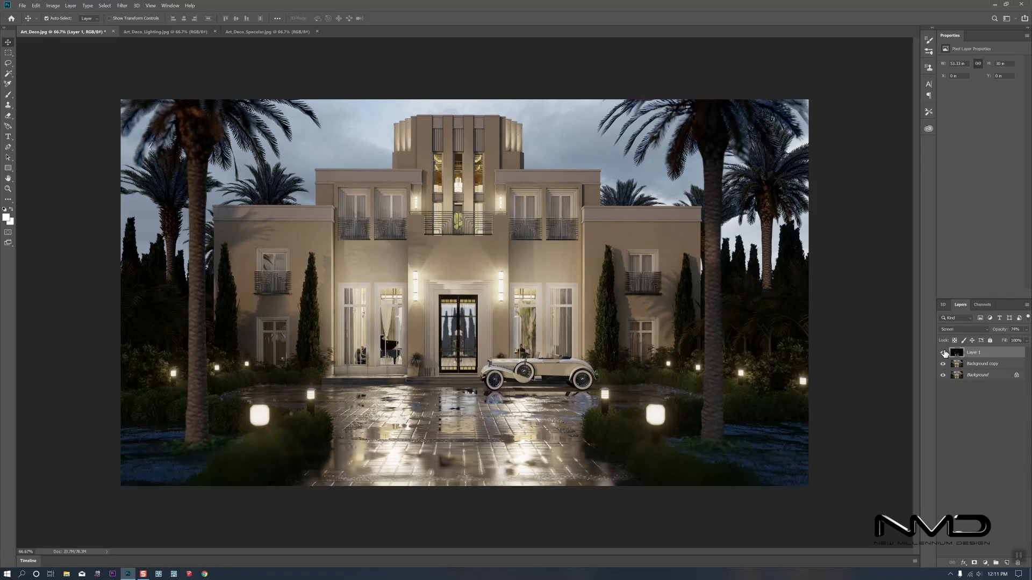
Merge the specular layer with the Background copy layer
{"action": "left_click", "coordinate": [979, 365], "text": "shift"}
{"action": "right_click", "coordinate": [979, 366]}
{"action": "left_click", "coordinate": [956, 261]}
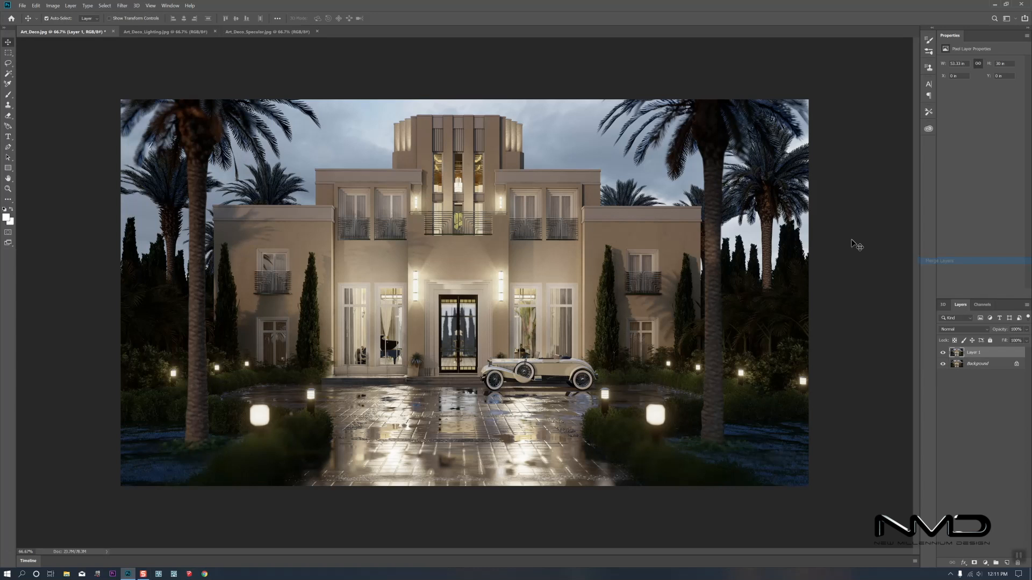
Copy the Art_Deco_Lighting.jpg image onto Art_Deco.jpg as a new layer with Soft Light blending and 25% opacity
{"action": "left_click", "coordinate": [161, 31]}
{"action": "left_click_drag", "start_coordinate": [136, 113], "coordinate": [523, 265]}
{"action": "left_click", "coordinate": [960, 330]}
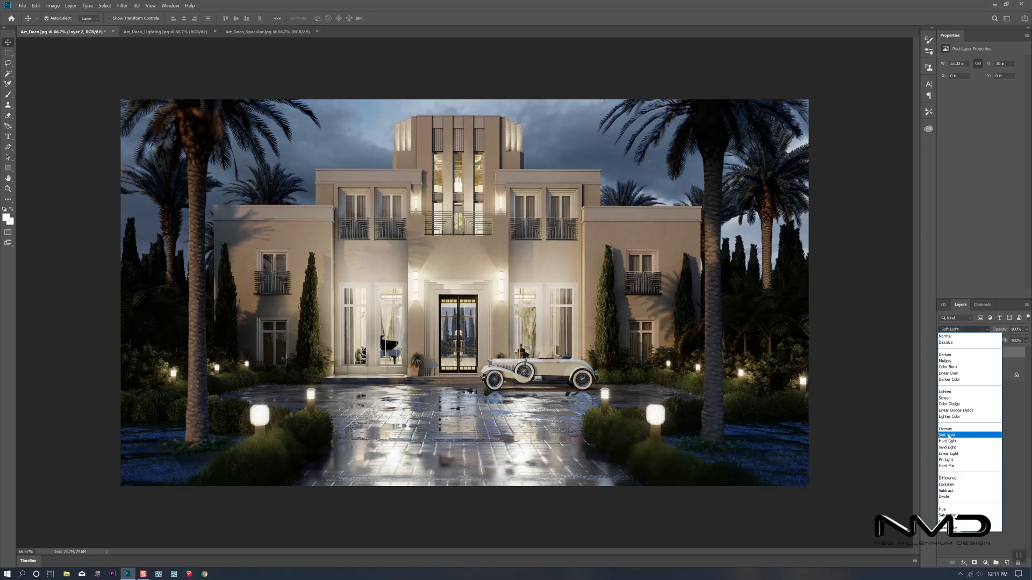
{"action": "left_click", "coordinate": [950, 434]}
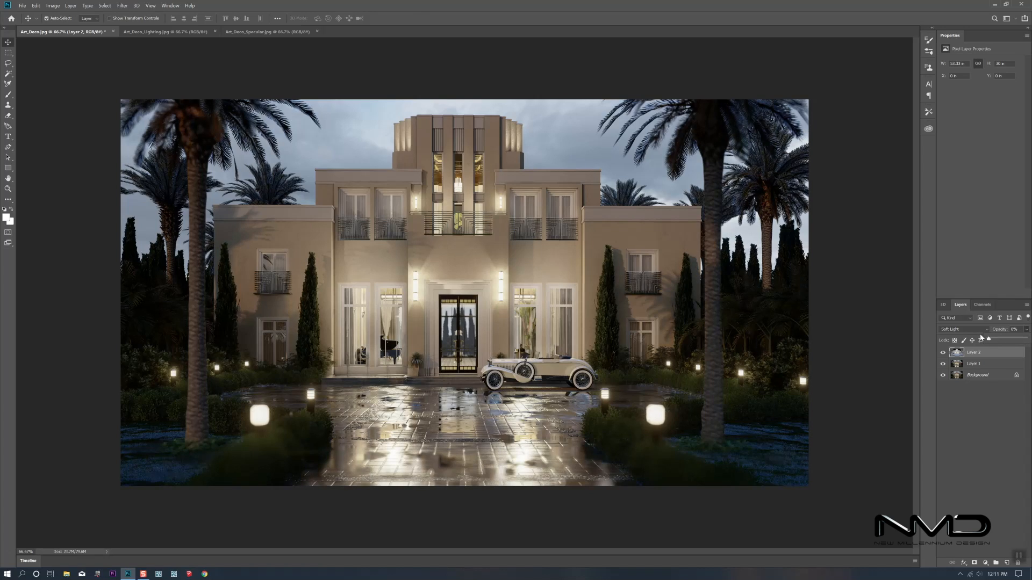
{"action": "left_click_drag", "start_coordinate": [993, 343], "coordinate": [1000, 341]}
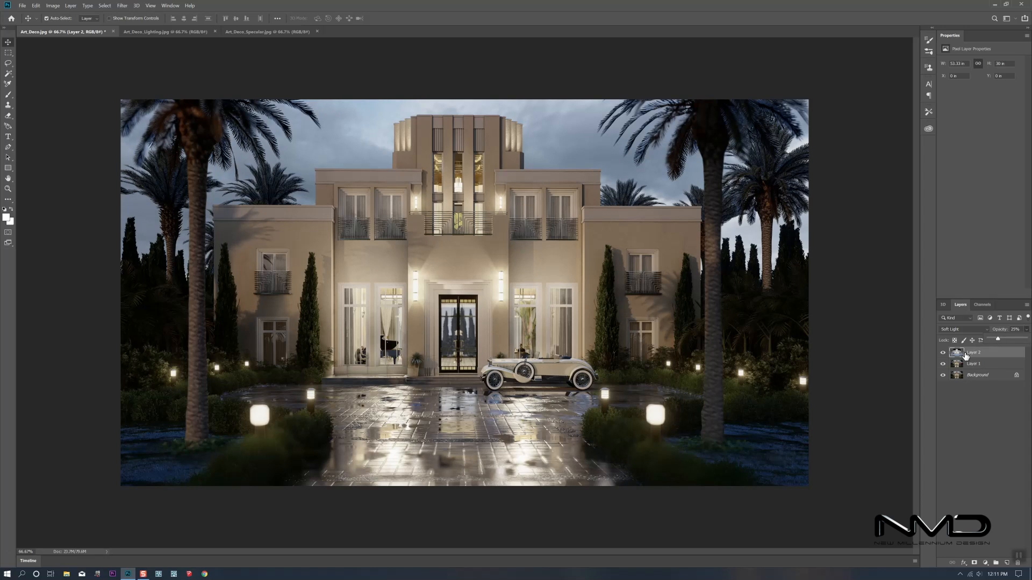
Compare the image with and without the lighting layer and review its opacity
{"action": "left_click", "coordinate": [943, 352]}
{"action": "left_click", "coordinate": [944, 353]}
{"action": "left_click", "coordinate": [944, 353]}
{"action": "left_click", "coordinate": [943, 352]}
{"action": "left_click", "coordinate": [1027, 330]}
{"action": "left_click", "coordinate": [943, 352]}
{"action": "left_click", "coordinate": [943, 353]}
Merge the lighting layer with the layer beneath it and compare the merged result with the original Background
{"action": "left_click", "coordinate": [984, 366], "text": "shift"}
{"action": "right_click", "coordinate": [984, 353]}
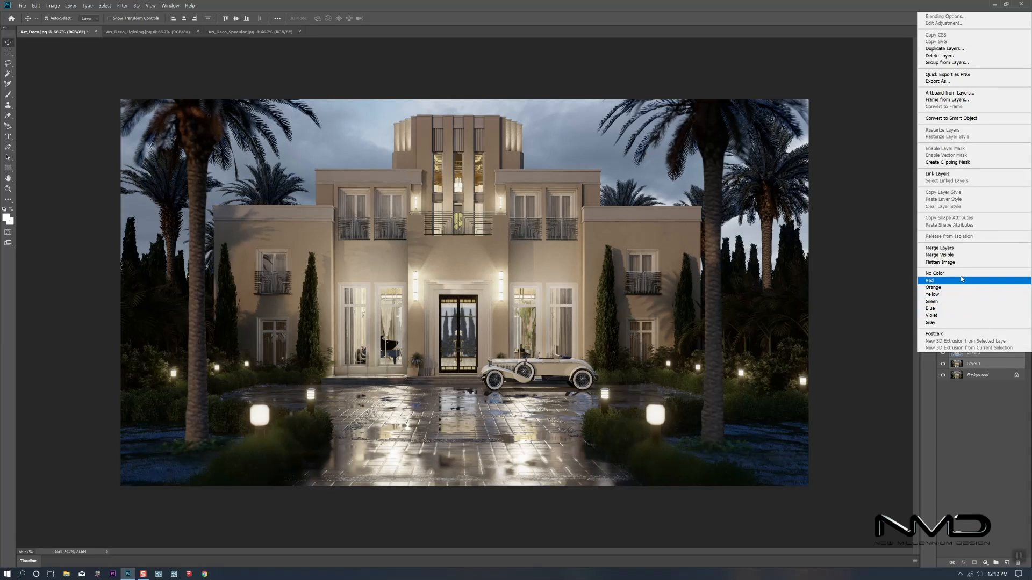
{"action": "left_click", "coordinate": [967, 249]}
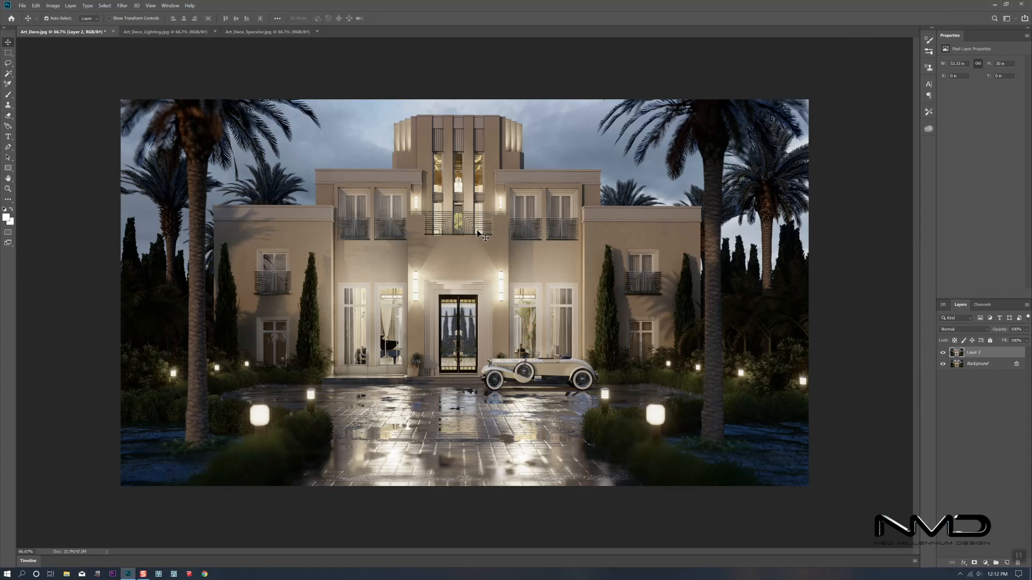
{"action": "left_click", "coordinate": [943, 353]}
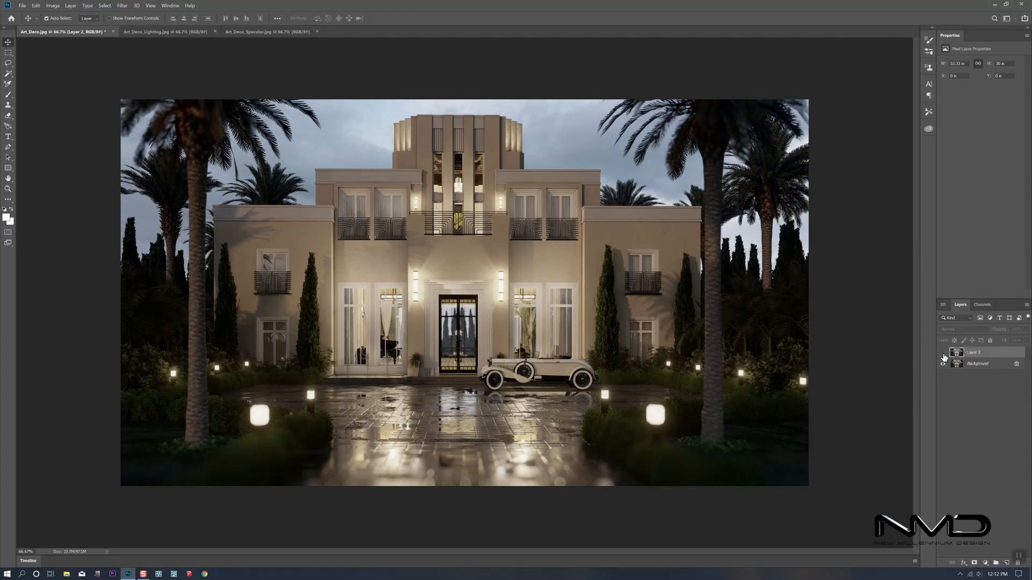
{"action": "left_click", "coordinate": [943, 353]}
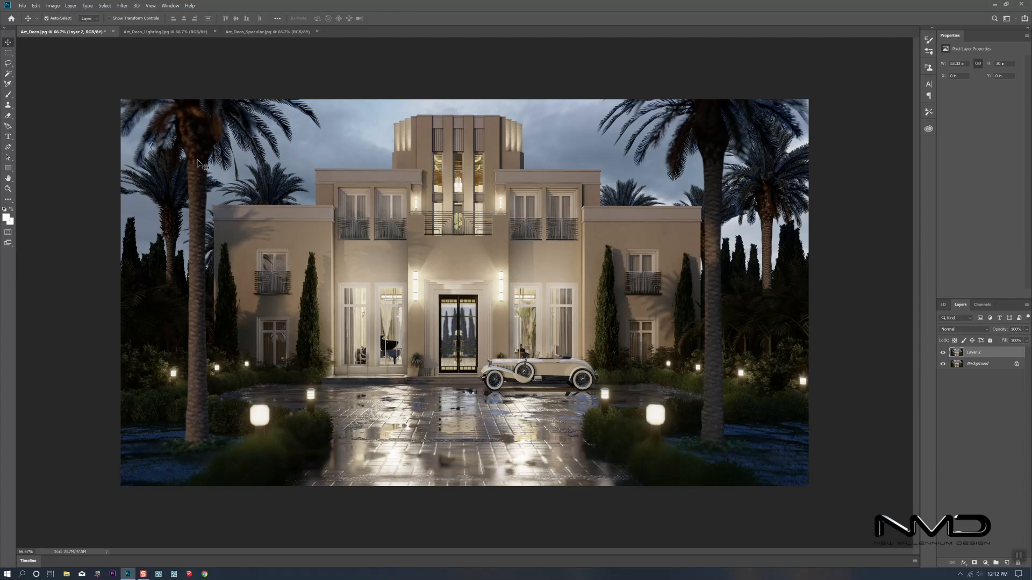
Start the Camera Raw filter on the merged layer with Clarity +51, Dehaze +18, Vibrance +4 and Saturation -14
{"action": "left_click", "coordinate": [122, 6]}
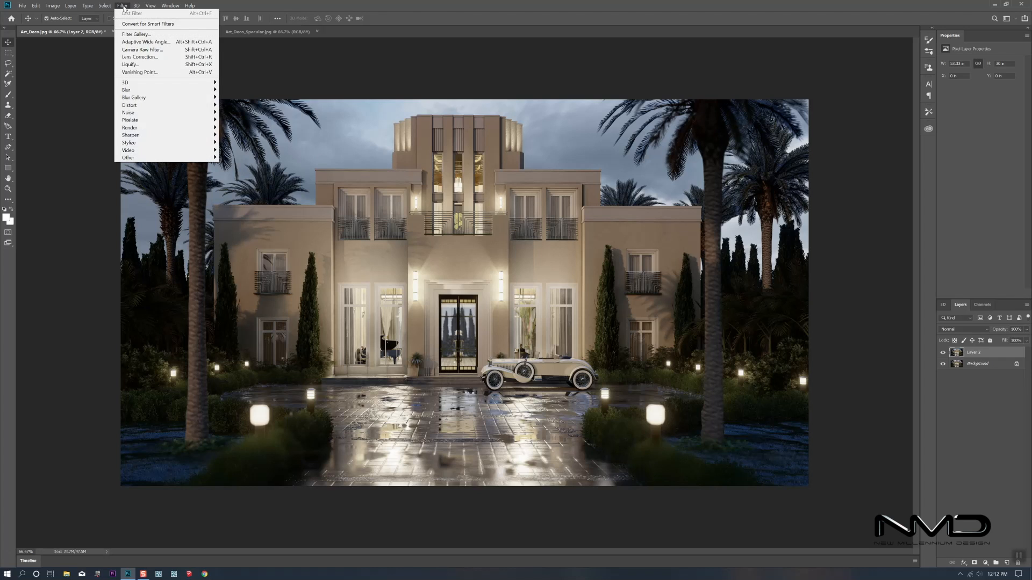
{"action": "left_click", "coordinate": [142, 50]}
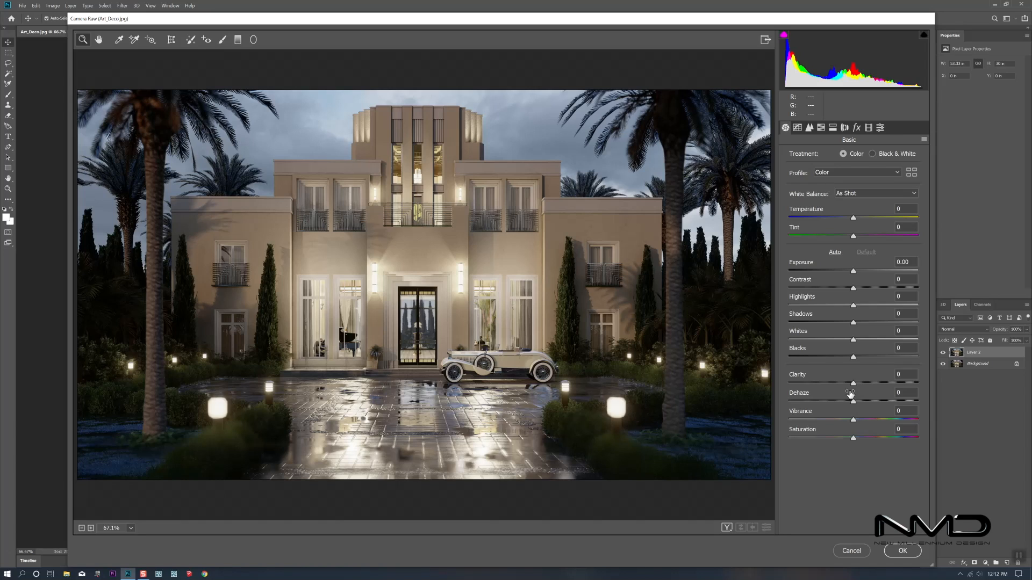
{"action": "mouse_move", "coordinate": [855, 385]}
{"action": "left_mouse_down"}
{"action": "mouse_move", "coordinate": [887, 386]}
{"action": "mouse_move", "coordinate": [864, 402]}
{"action": "left_mouse_up"}
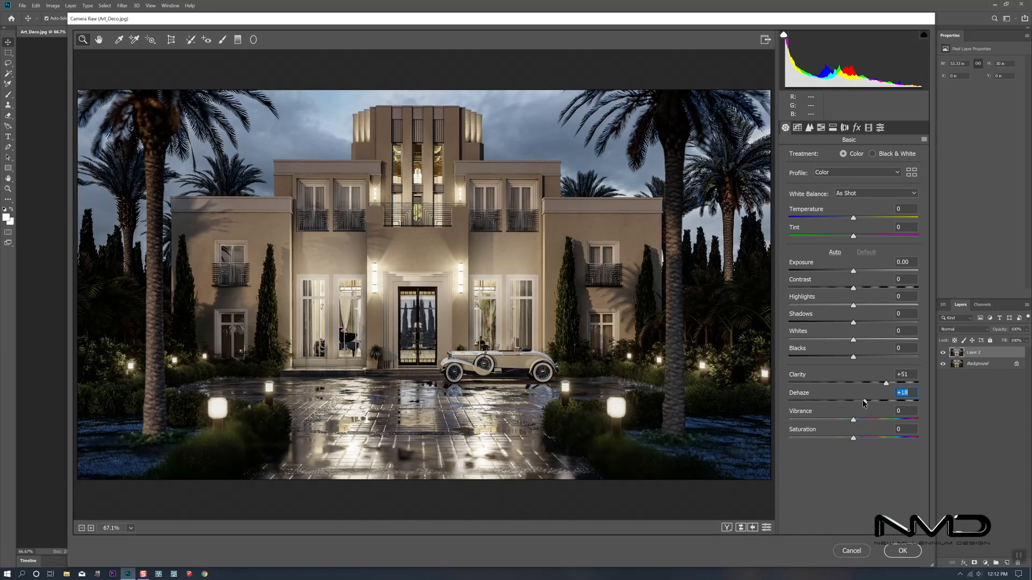
{"action": "mouse_move", "coordinate": [853, 437]}
{"action": "left_mouse_down"}
{"action": "mouse_move", "coordinate": [842, 440]}
{"action": "mouse_move", "coordinate": [855, 420]}
{"action": "left_mouse_up"}
Set the Camera Raw Shadows to +24, Blacks to -8, Highlights to -66 and Whites to +46
{"action": "left_click_drag", "start_coordinate": [855, 324], "coordinate": [851, 358]}
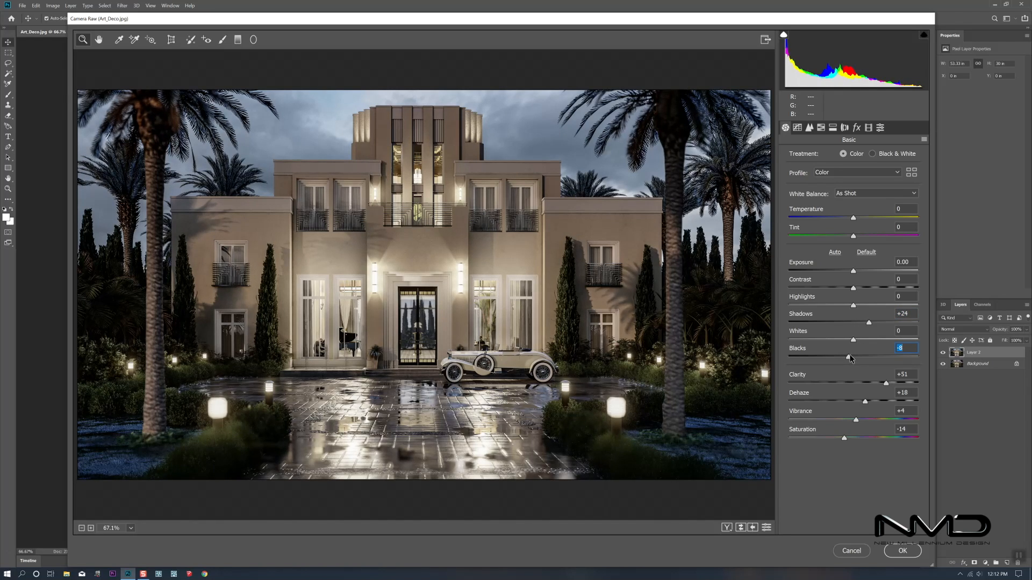
{"action": "left_click_drag", "start_coordinate": [853, 306], "coordinate": [810, 306]}
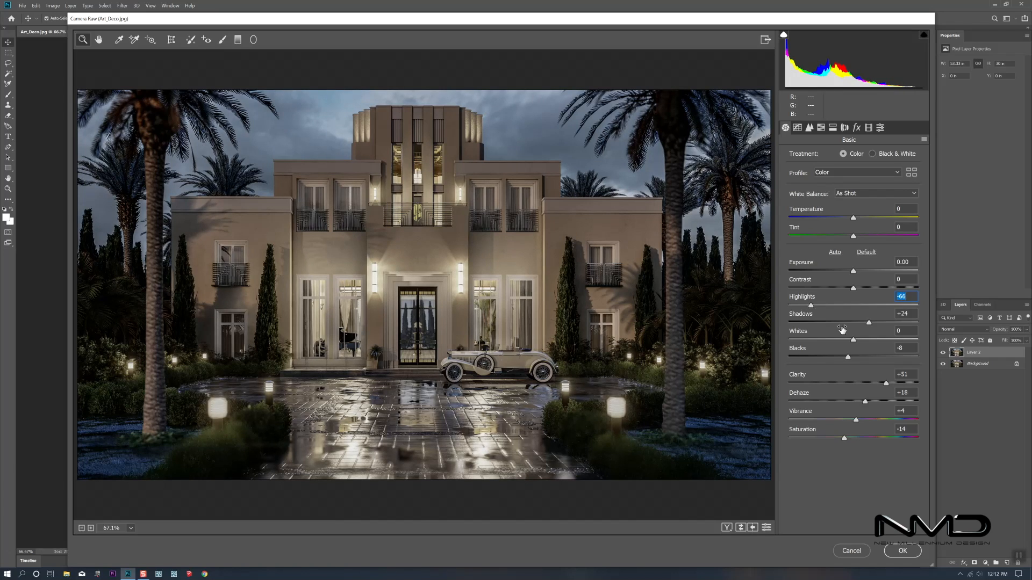
{"action": "left_click_drag", "start_coordinate": [853, 341], "coordinate": [884, 345]}
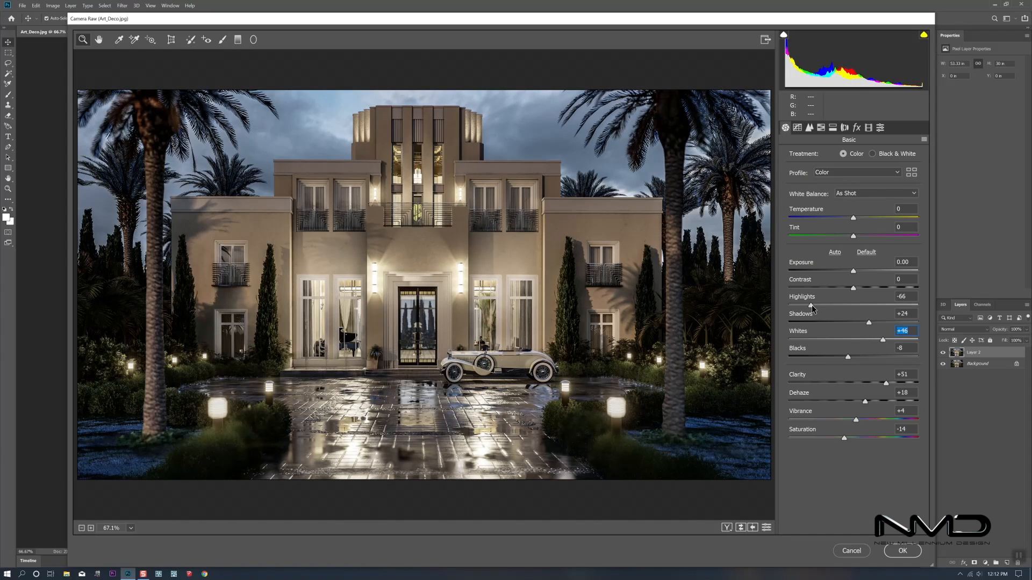
Set the Camera Raw Highlights to -59, Whites to +47, Contrast to -9, Temperature to +2 and Saturation to -15
{"action": "mouse_move", "coordinate": [811, 305]}
{"action": "left_mouse_down"}
{"action": "mouse_move", "coordinate": [827, 307]}
{"action": "mouse_move", "coordinate": [816, 308]}
{"action": "left_mouse_up"}
{"action": "mouse_move", "coordinate": [882, 339]}
{"action": "left_mouse_down"}
{"action": "mouse_move", "coordinate": [862, 339]}
{"action": "mouse_move", "coordinate": [885, 339]}
{"action": "left_mouse_up"}
{"action": "left_click", "coordinate": [853, 288]}
{"action": "mouse_move", "coordinate": [854, 291]}
{"action": "left_mouse_down"}
{"action": "mouse_move", "coordinate": [865, 291]}
{"action": "mouse_move", "coordinate": [830, 291]}
{"action": "mouse_move", "coordinate": [867, 291]}
{"action": "mouse_move", "coordinate": [849, 290]}
{"action": "left_mouse_up"}
{"action": "left_click", "coordinate": [856, 217]}
{"action": "left_click_drag", "start_coordinate": [856, 217], "coordinate": [854, 218]}
{"action": "left_click_drag", "start_coordinate": [849, 289], "coordinate": [848, 290]}
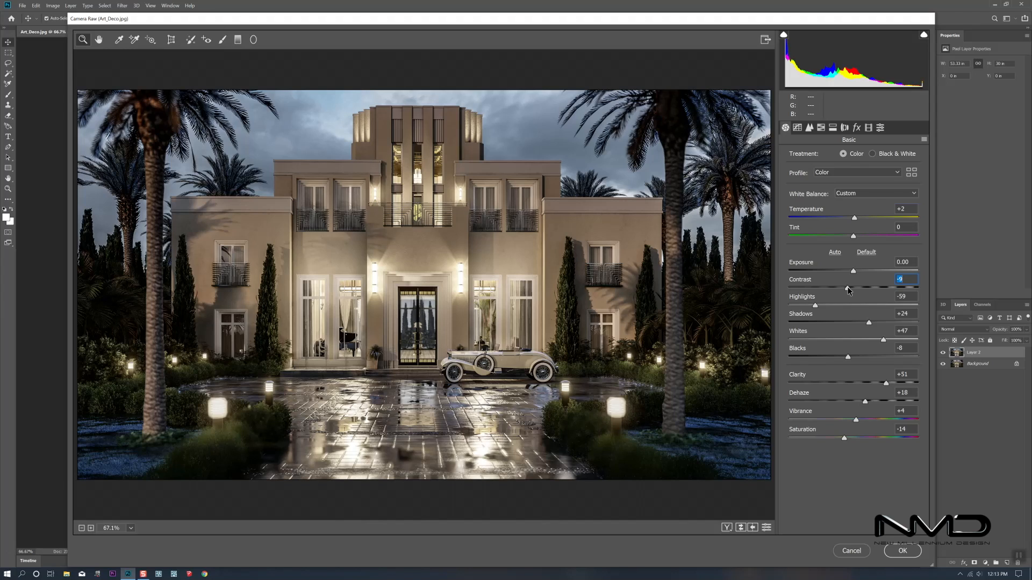
{"action": "left_click_drag", "start_coordinate": [844, 438], "coordinate": [842, 436]}
Apply the Modern 06 profile in Camera Raw with an Amount of 80
{"action": "left_click", "coordinate": [912, 175]}
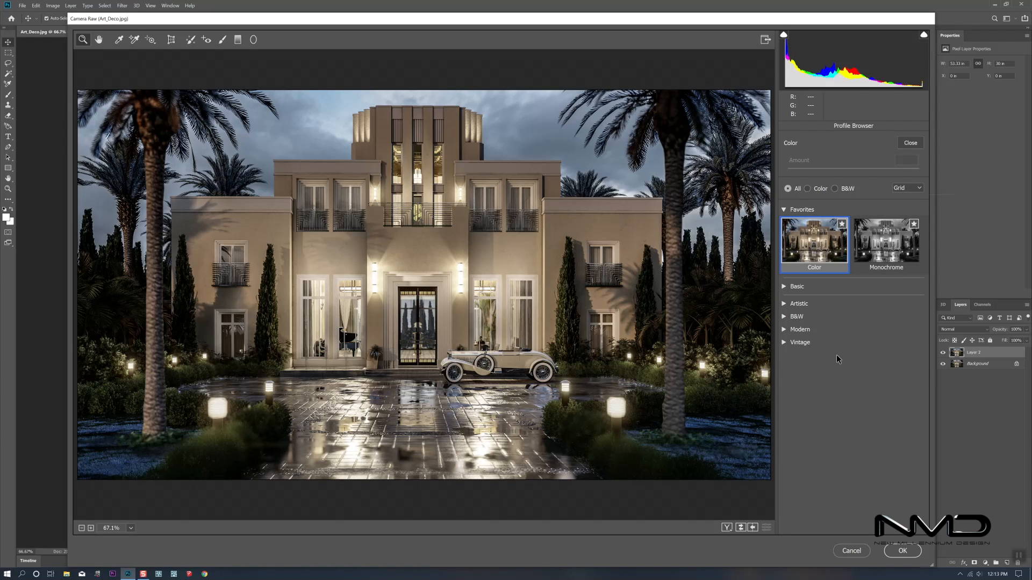
{"action": "left_click", "coordinate": [784, 330]}
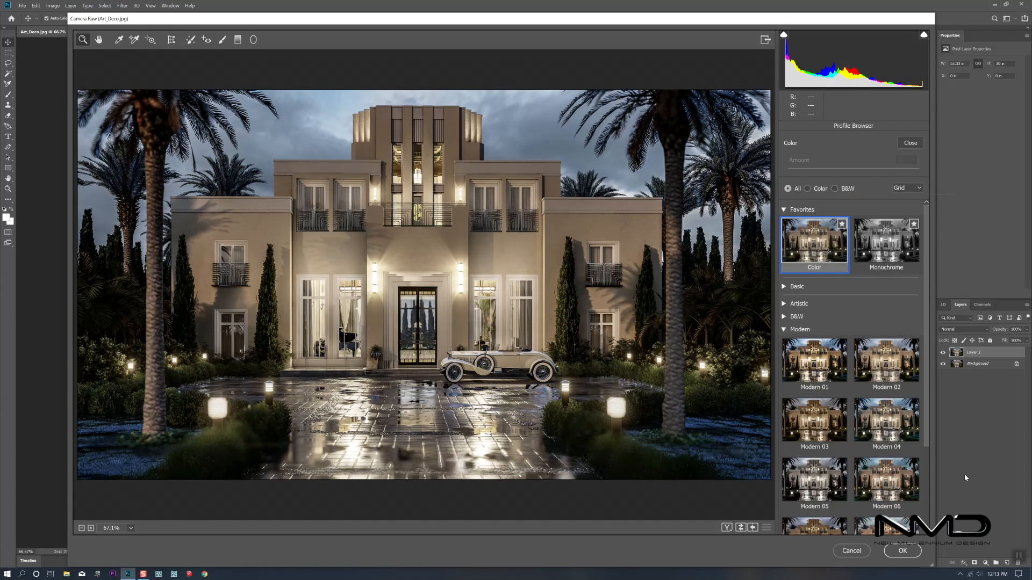
{"action": "scroll", "coordinate": [887, 419], "scroll_direction": "down", "scroll_amount": 3}
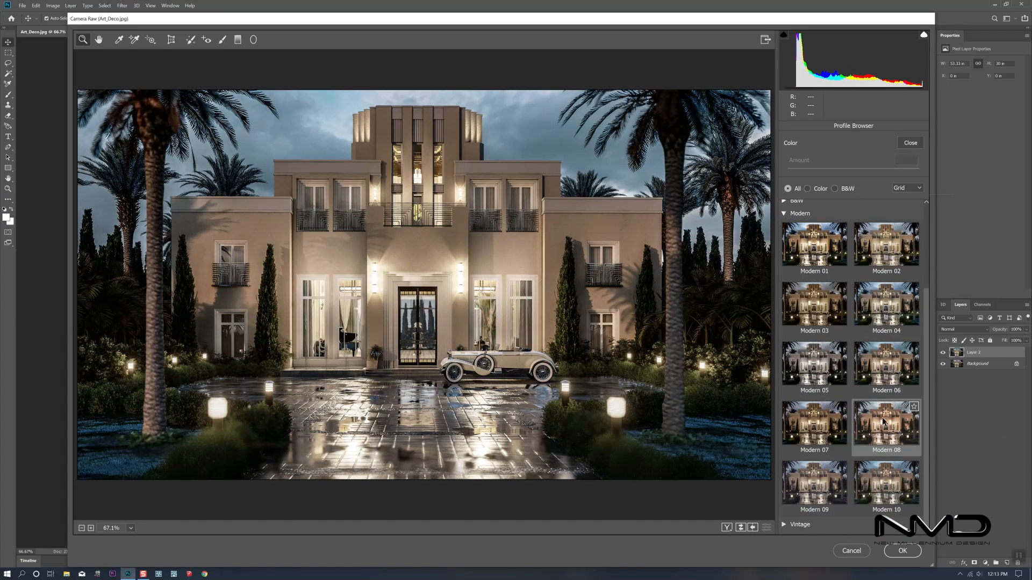
{"action": "left_click", "coordinate": [870, 384]}
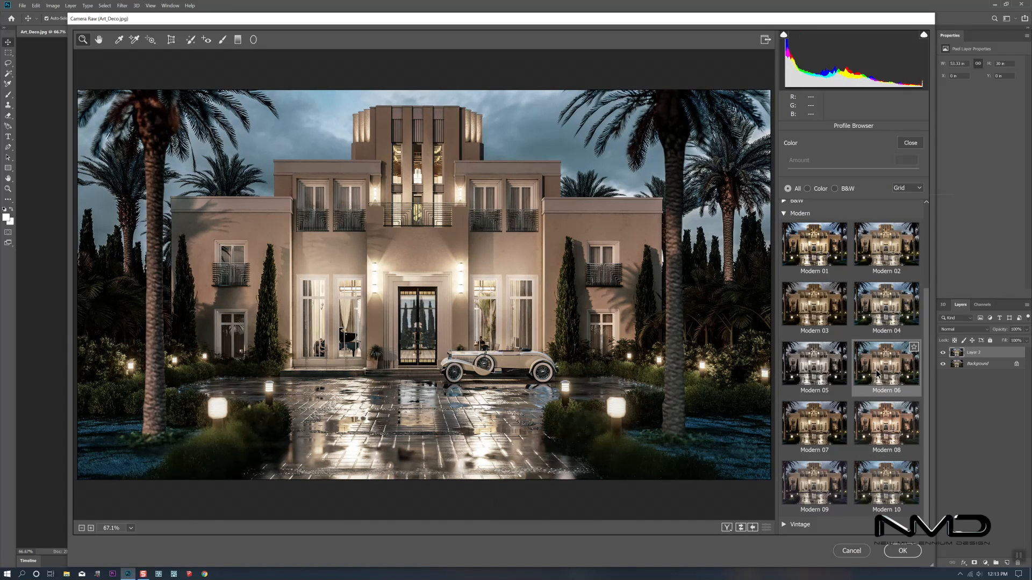
{"action": "left_click", "coordinate": [877, 374]}
{"action": "left_click_drag", "start_coordinate": [853, 171], "coordinate": [851, 172]}
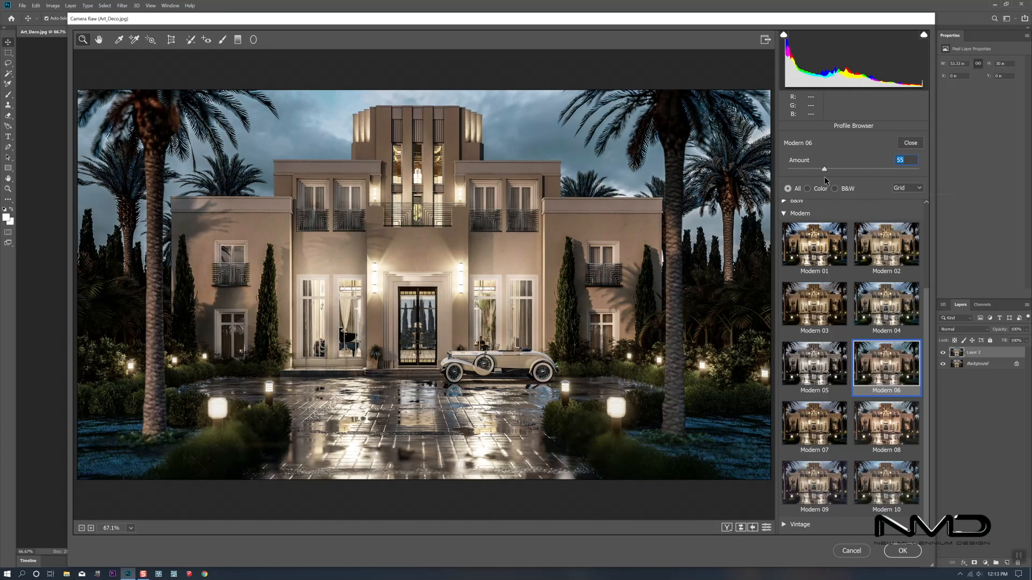
{"action": "mouse_move", "coordinate": [851, 170]}
{"action": "left_mouse_down"}
{"action": "mouse_move", "coordinate": [798, 170]}
{"action": "mouse_move", "coordinate": [845, 175]}
{"action": "left_mouse_up"}
{"action": "left_click", "coordinate": [911, 144]}
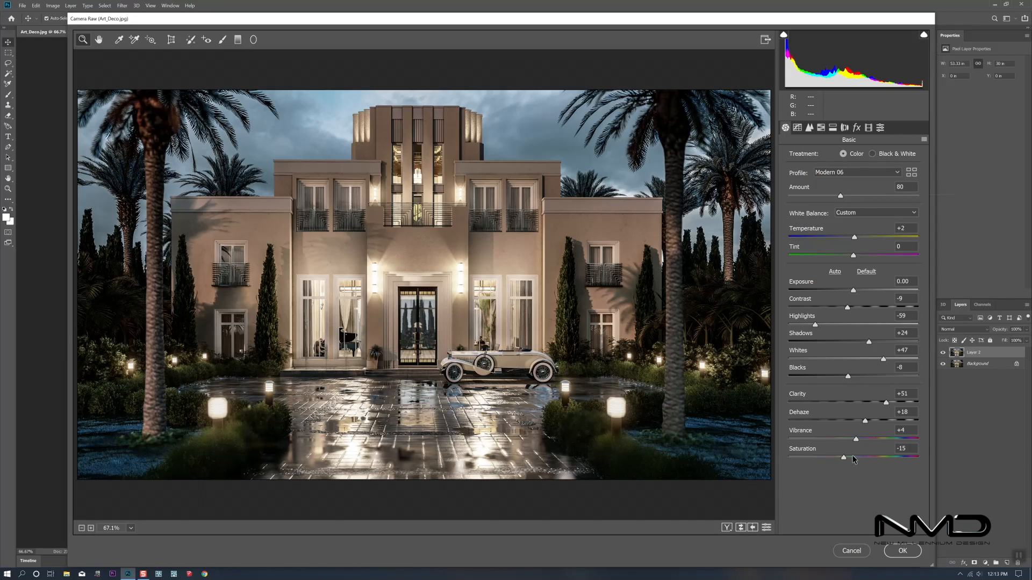
Fine-tune Saturation, Vibrance and Dehaze, apply the Camera Raw filter, and compare Layer 2 with the original Background
{"action": "left_click_drag", "start_coordinate": [842, 457], "coordinate": [841, 459]}
{"action": "left_click_drag", "start_coordinate": [841, 460], "coordinate": [857, 439]}
{"action": "left_click", "coordinate": [866, 421]}
{"action": "left_click_drag", "start_coordinate": [868, 424], "coordinate": [870, 424]}
{"action": "left_click", "coordinate": [902, 551]}
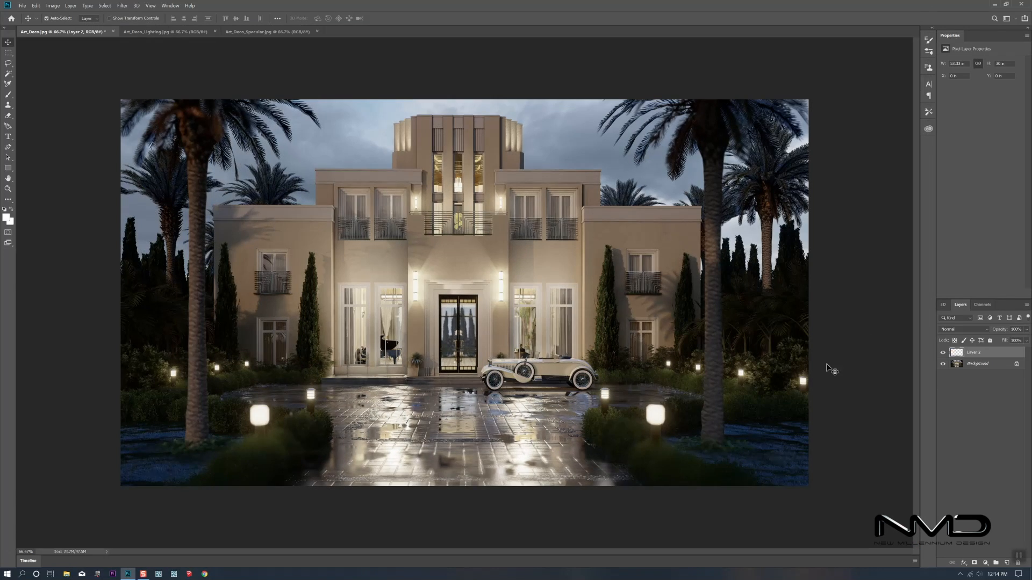
{"action": "left_click", "coordinate": [942, 352]}
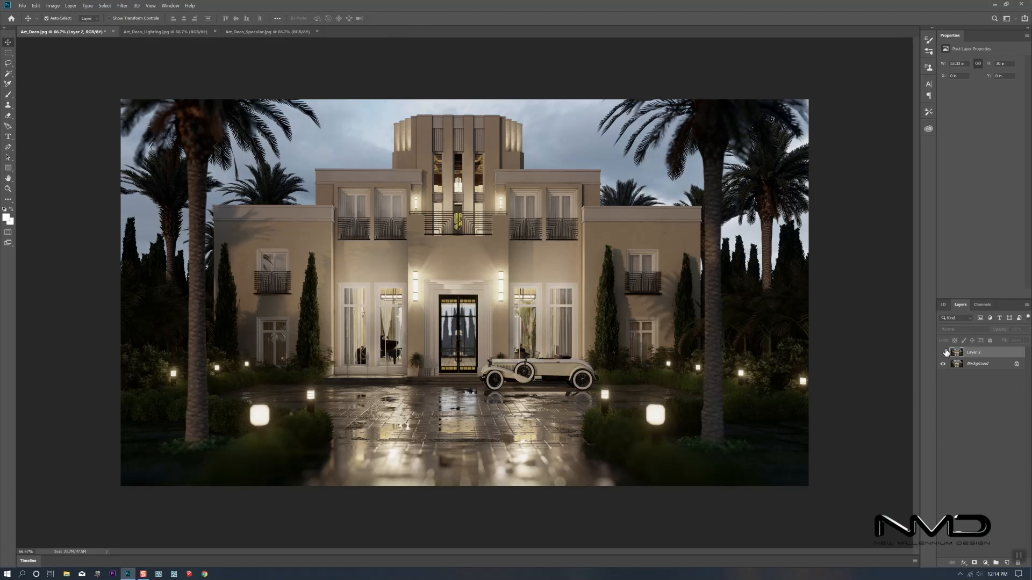
{"action": "left_click", "coordinate": [944, 352]}
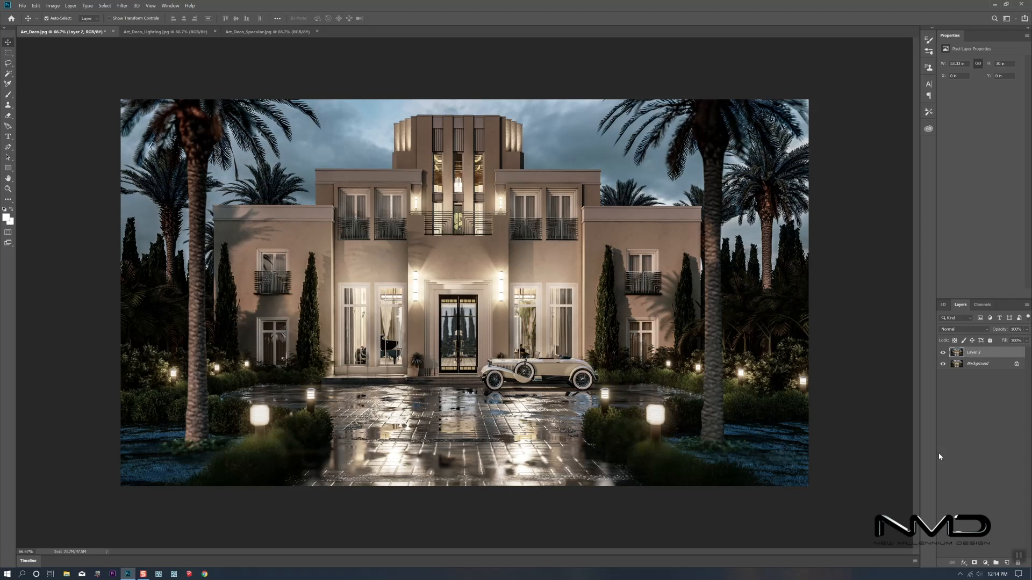
Add a Color Balance adjustment layer above Layer 2 and shift its midtones slightly toward red and yellow
{"action": "left_click", "coordinate": [985, 562]}
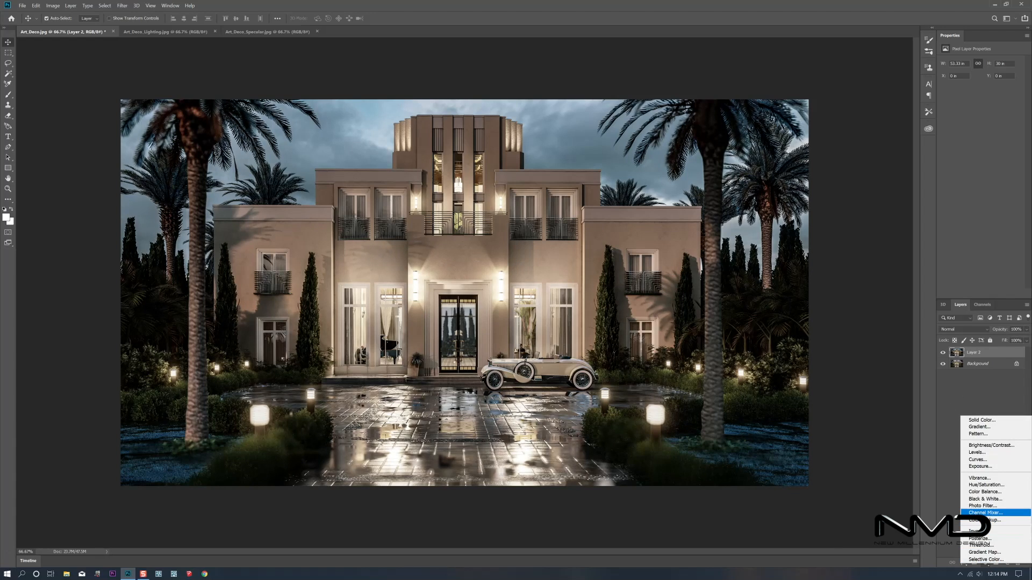
{"action": "left_click", "coordinate": [985, 492]}
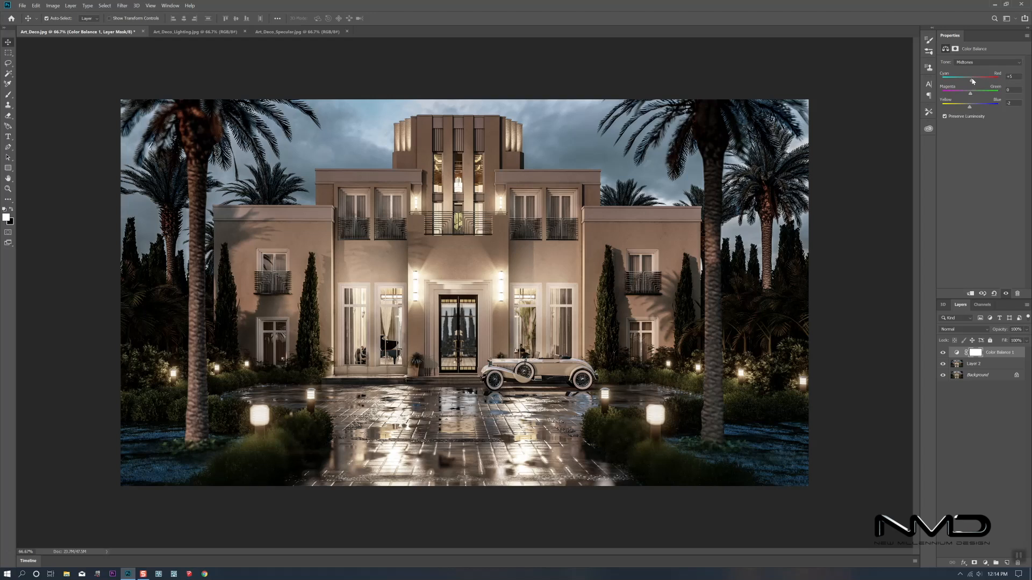
{"action": "left_click_drag", "start_coordinate": [969, 109], "coordinate": [968, 109]}
Add a Brightness/Contrast adjustment directly above Layer 2, slightly raise brightness and lower contrast, and compare the image with and without it
{"action": "left_click", "coordinate": [984, 368]}
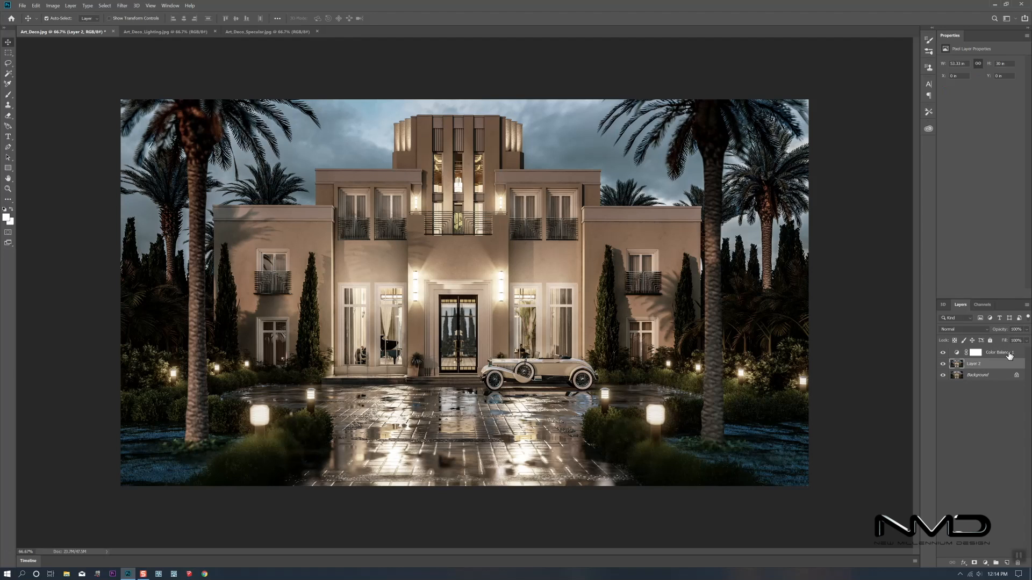
{"action": "left_click", "coordinate": [985, 562]}
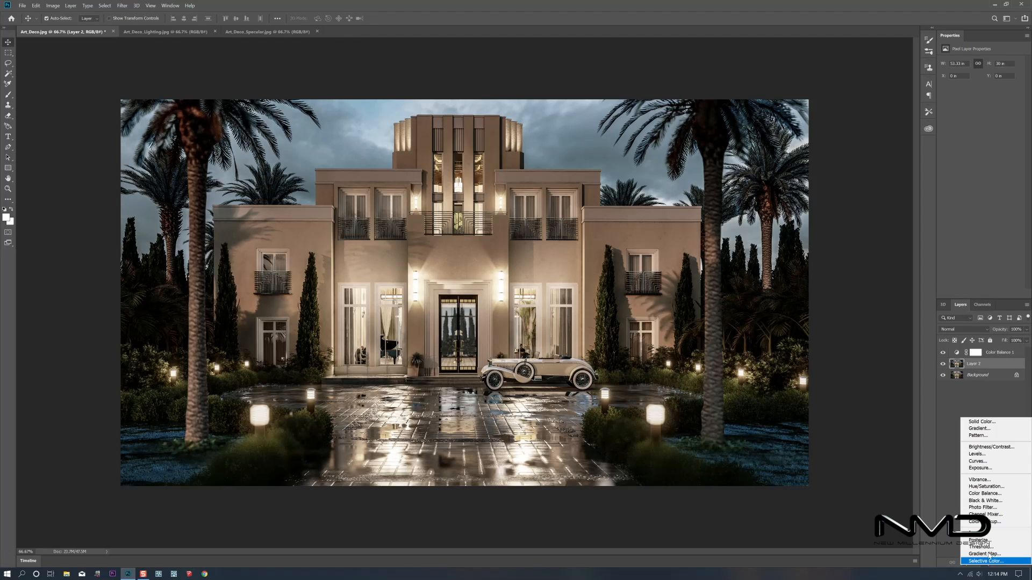
{"action": "left_click", "coordinate": [987, 447]}
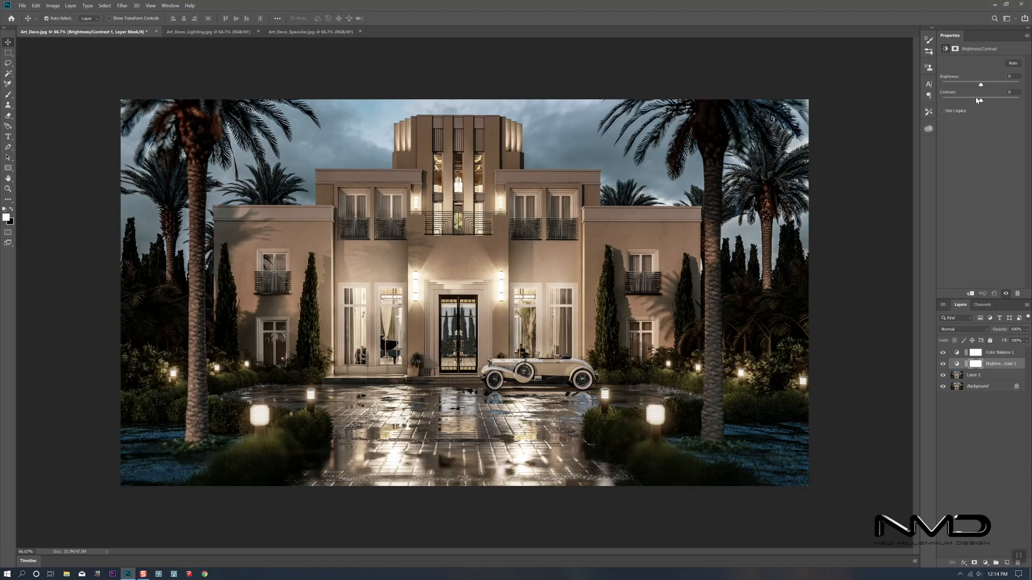
{"action": "left_click_drag", "start_coordinate": [980, 102], "coordinate": [975, 104]}
{"action": "left_click_drag", "start_coordinate": [983, 83], "coordinate": [985, 85]}
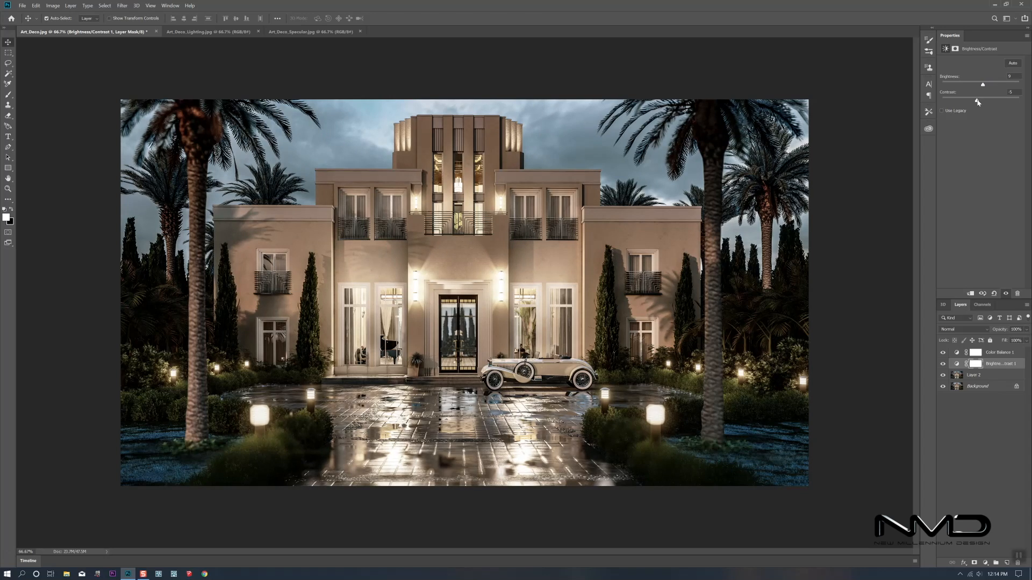
{"action": "left_click", "coordinate": [943, 364]}
{"action": "left_click", "coordinate": [943, 365]}
{"action": "left_click", "coordinate": [943, 364]}
{"action": "left_click", "coordinate": [943, 364]}
Add a Hue/Saturation adjustment directly above Layer 2, slightly reduce the master saturation, and compare the image with and without it
{"action": "left_click", "coordinate": [977, 376]}
{"action": "left_click", "coordinate": [985, 563]}
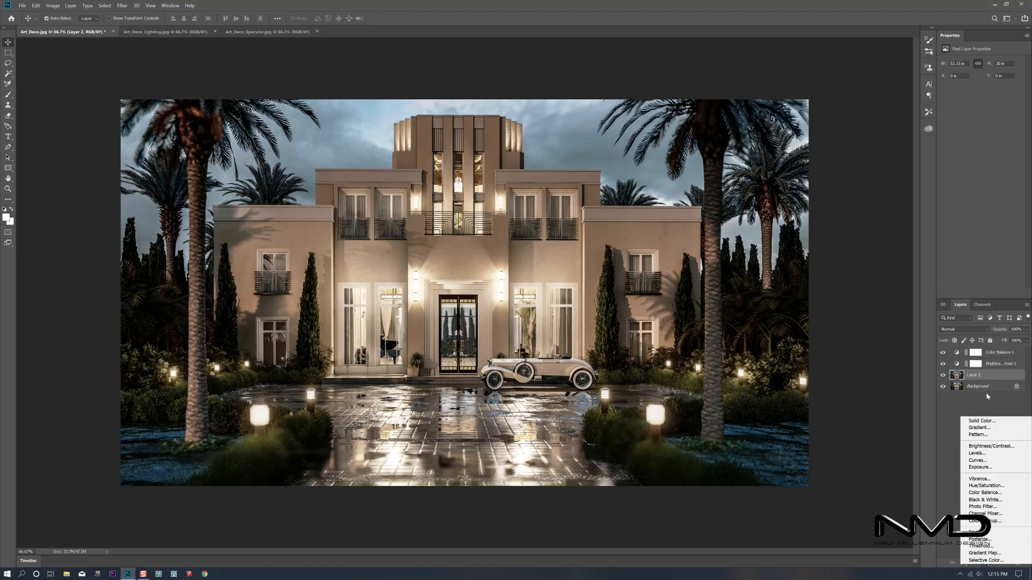
{"action": "left_click", "coordinate": [987, 486]}
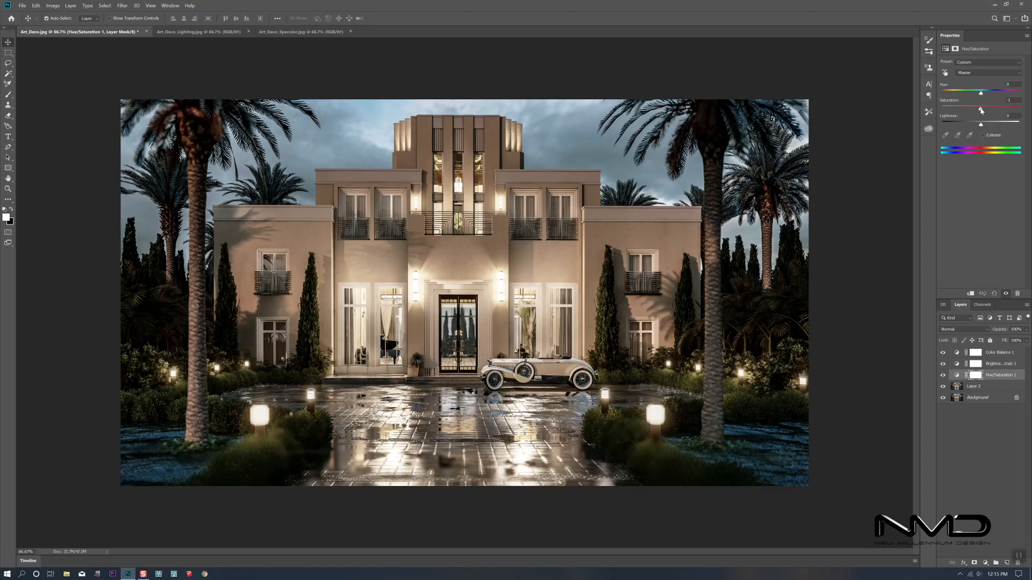
{"action": "left_click_drag", "start_coordinate": [977, 112], "coordinate": [972, 114]}
{"action": "left_click", "coordinate": [943, 376]}
{"action": "left_click", "coordinate": [943, 375]}
Group Layer 2 with its three adjustment layers and compare the graded group with the original Background
{"action": "left_click", "coordinate": [989, 387]}
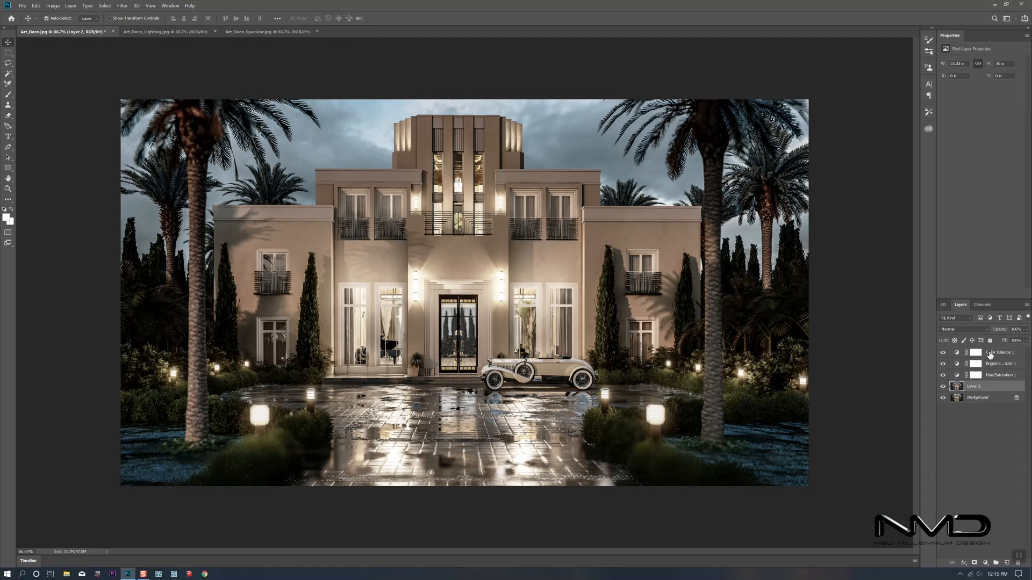
{"action": "left_click", "coordinate": [990, 353], "text": "shift"}
{"action": "right_click", "coordinate": [990, 353]}
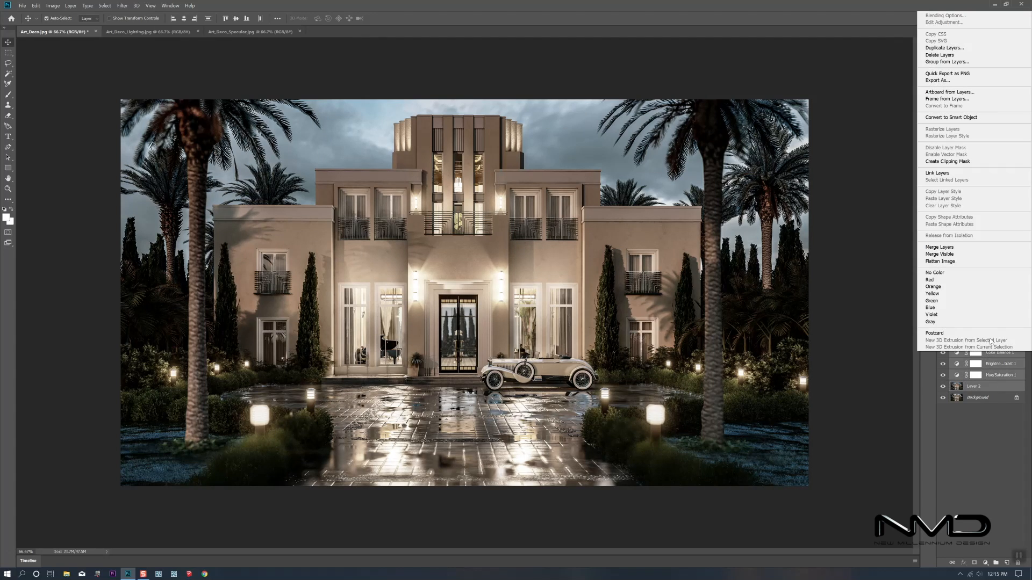
{"action": "left_click", "coordinate": [963, 63]}
{"action": "key", "text": "Return"}
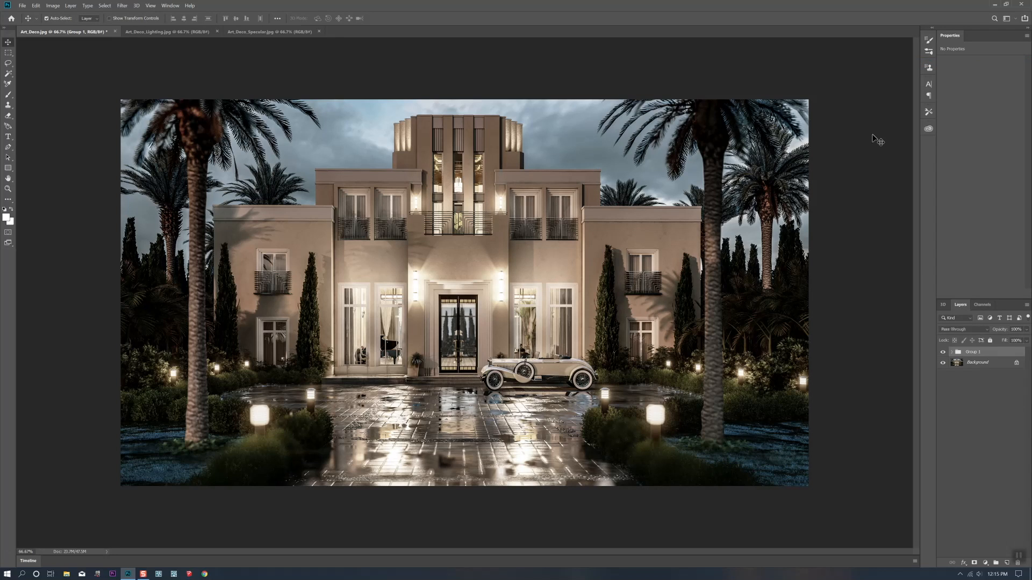
{"action": "left_click", "coordinate": [942, 352]}
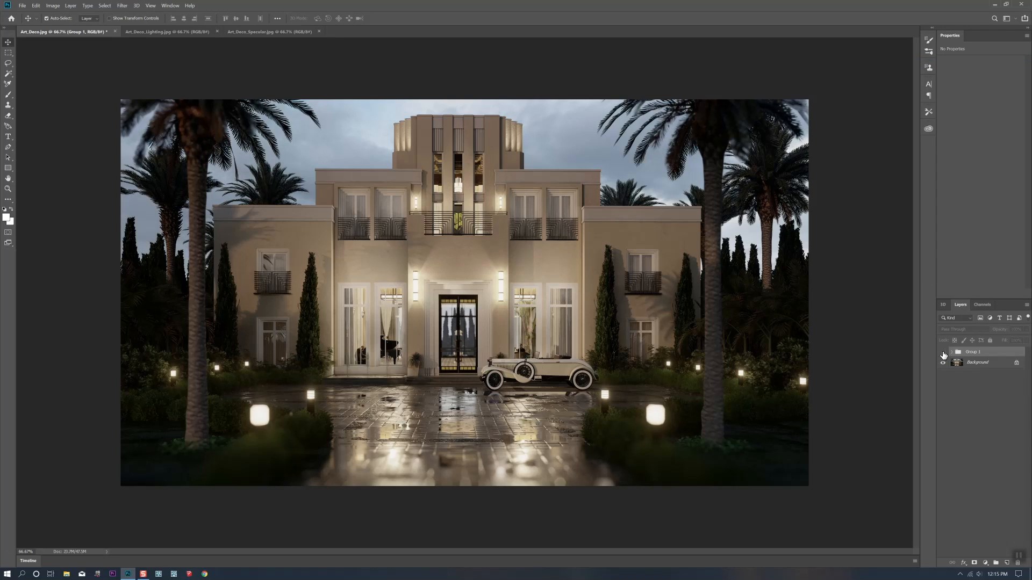
{"action": "left_click", "coordinate": [942, 352]}
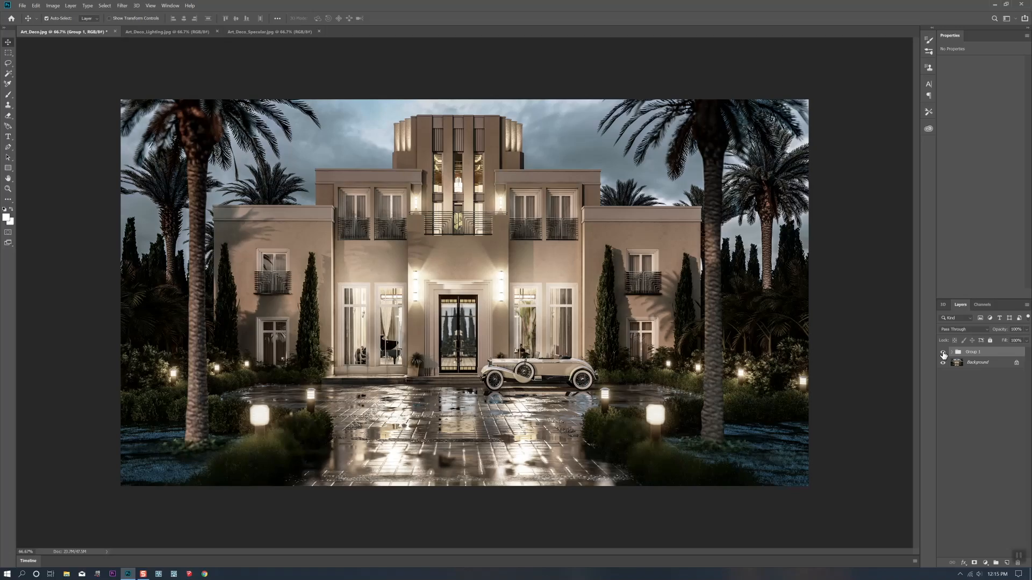